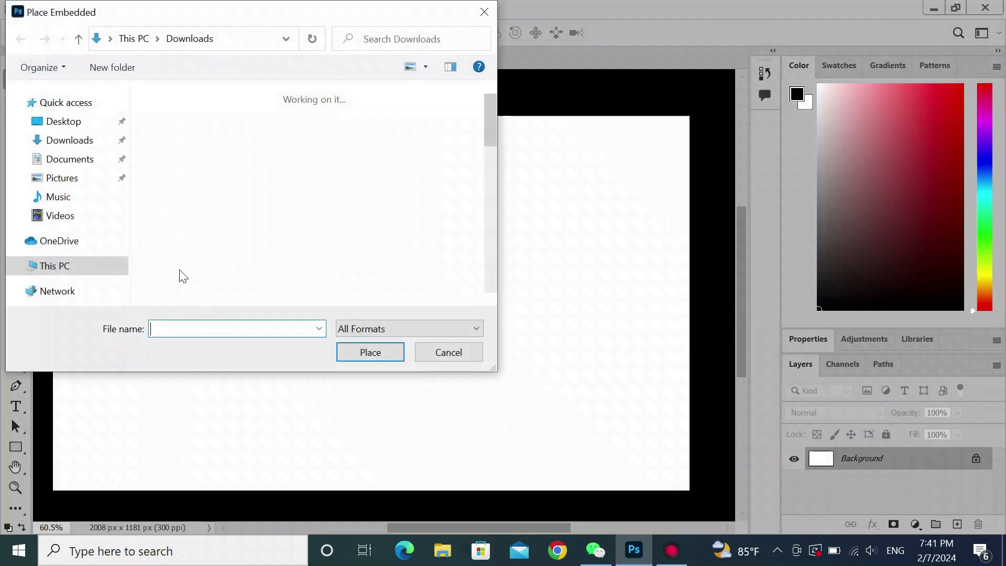
left_click(431, 158)
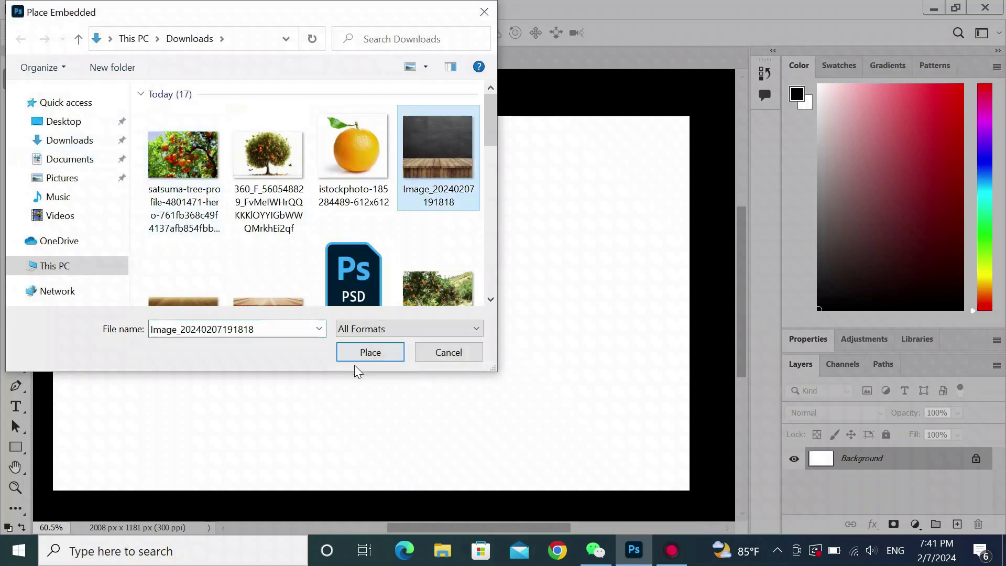
left_click(366, 351)
left_click_drag(579, 303, 684, 320)
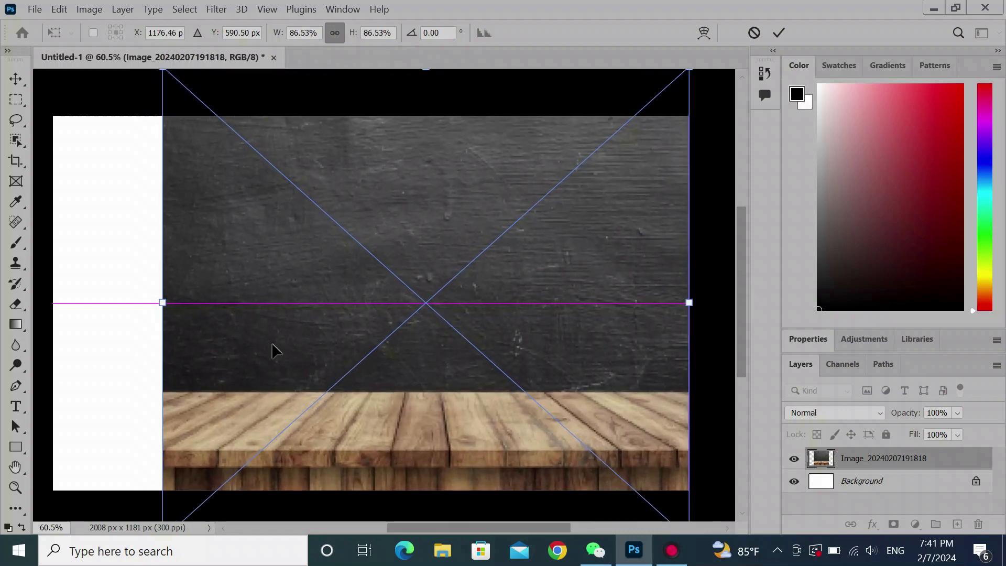
left_click_drag(161, 303, 55, 320)
key("Return")
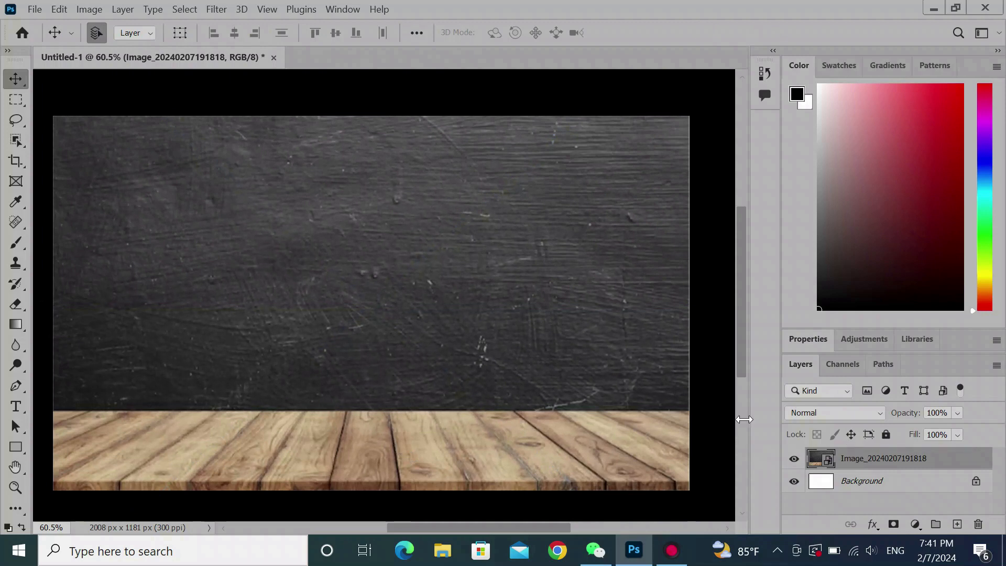
Rasterize the table image layer and delete the dark wall area above the wooden tabletop, leaving nothing selected.
right_click(851, 458)
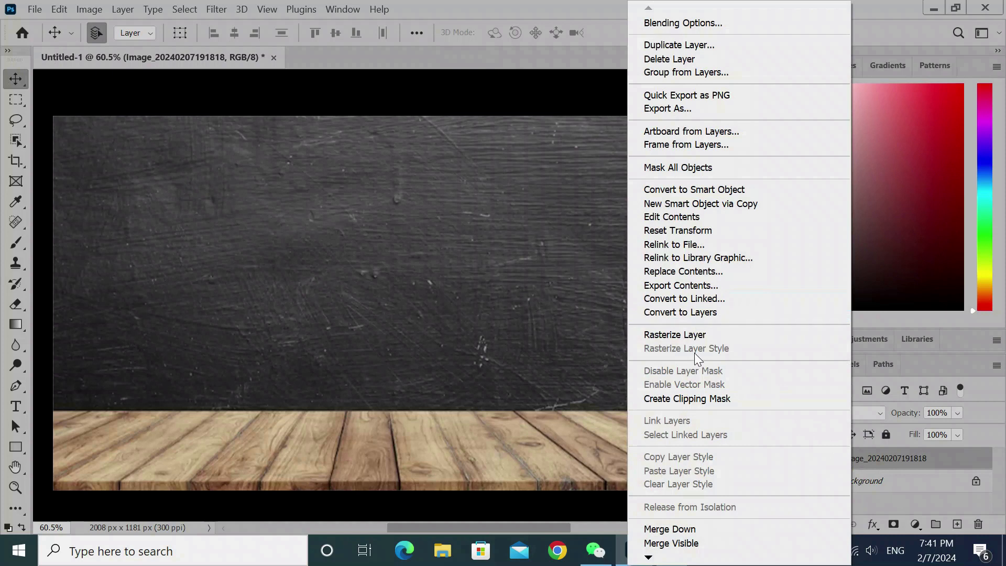
left_click(686, 335)
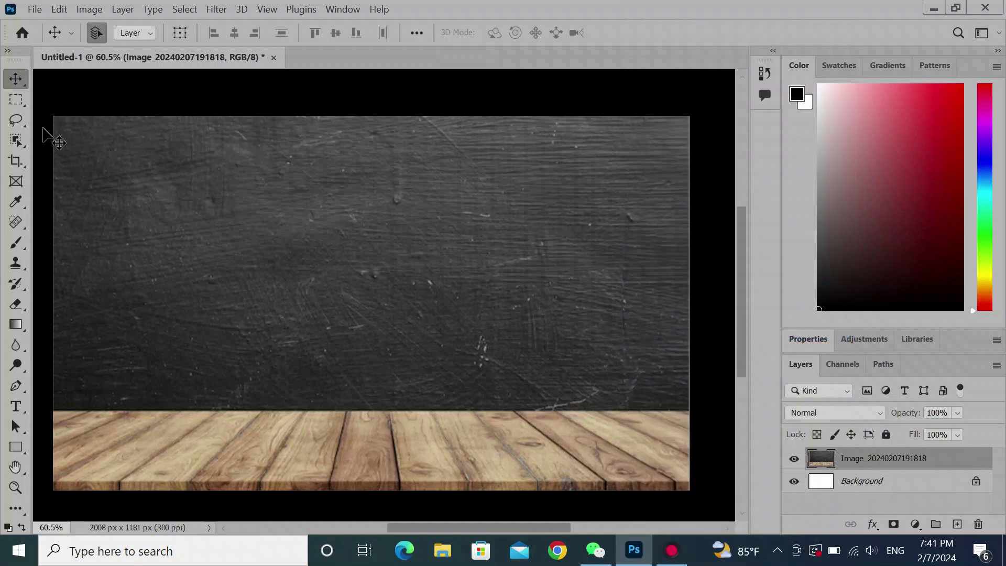
left_click(17, 102)
left_click_drag(53, 115, 694, 411)
key("Delete")
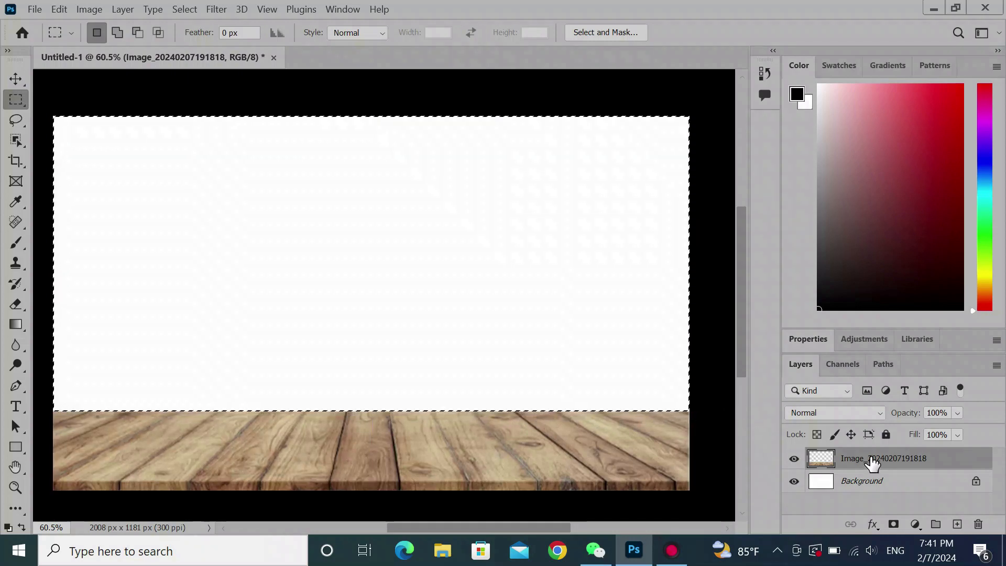
key("ctrl+d")
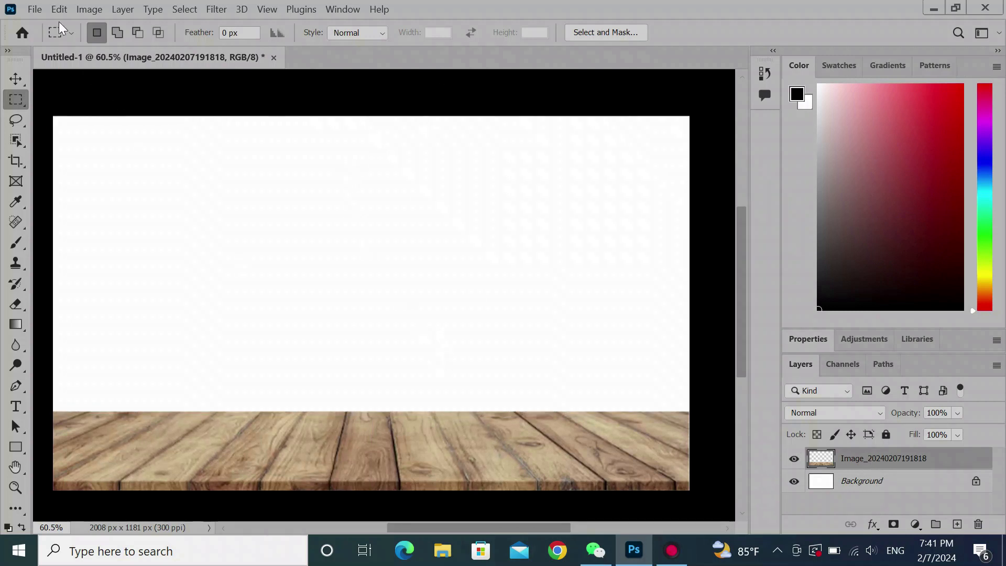
Place the satsuma-tree-profile photo as an embedded image and scale it to cover the whole canvas.
left_click(34, 10)
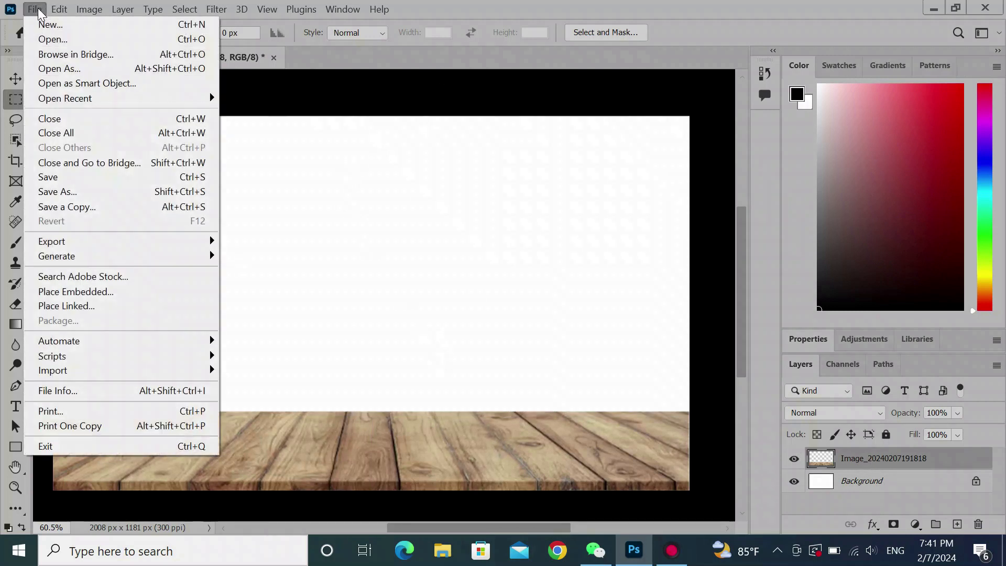
left_click(71, 289)
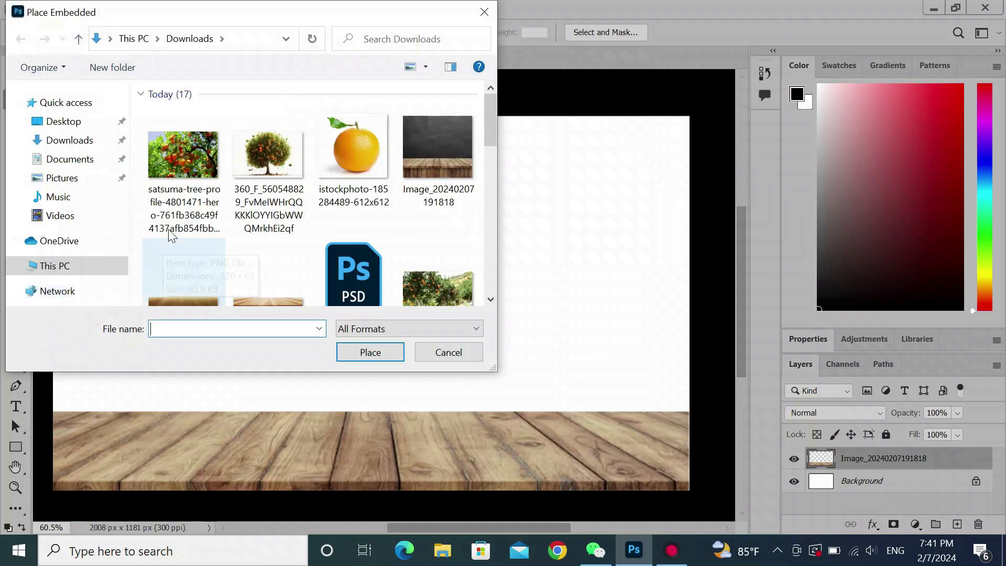
mouse_move(492, 125)
left_mouse_down()
mouse_move(505, 173)
mouse_move(510, 128)
left_mouse_up()
left_click(199, 207)
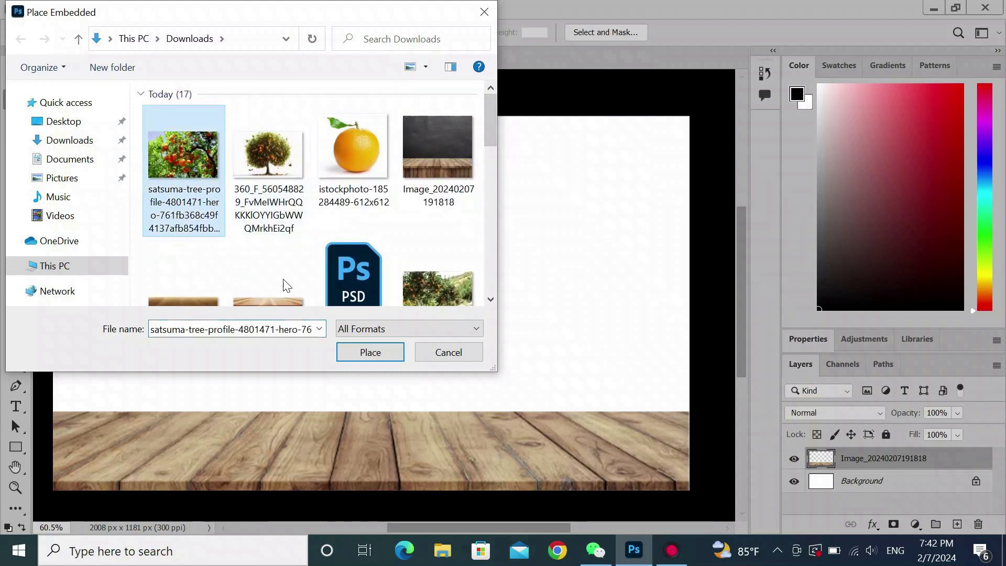
left_click(368, 352)
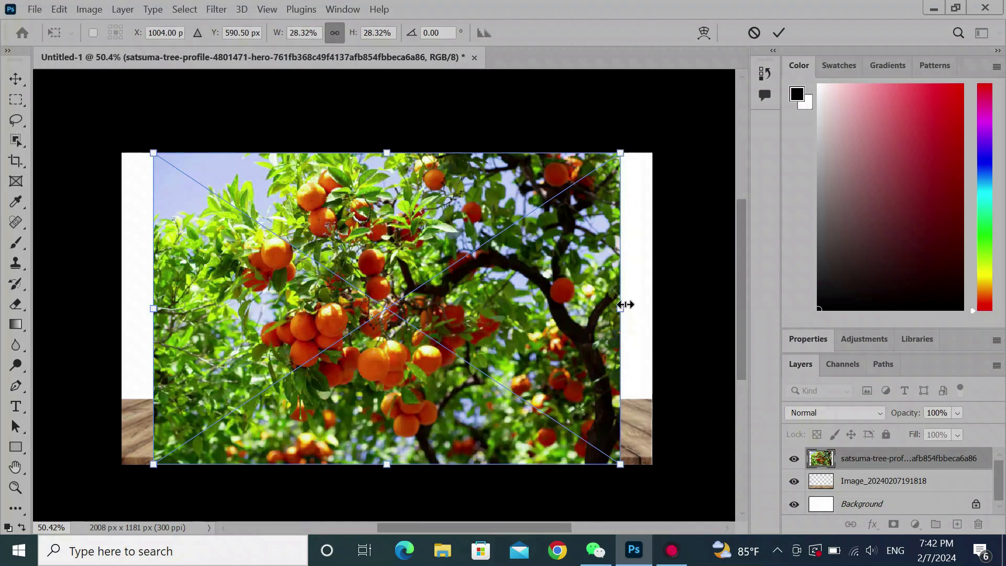
left_click_drag(621, 308, 661, 317)
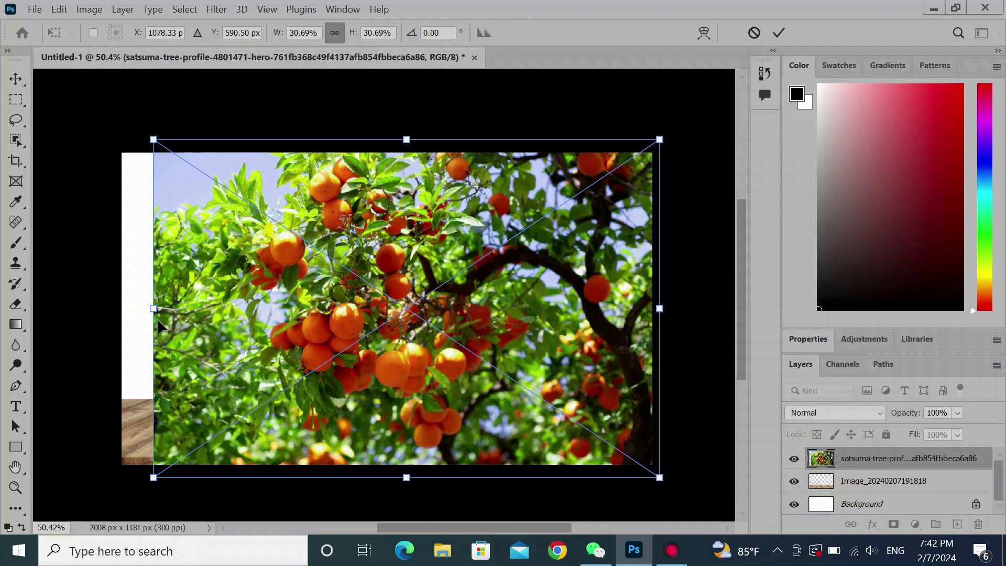
left_click_drag(153, 308, 121, 313)
Move the orange tree layer beneath the wooden table layer and rasterize it.
left_click_drag(860, 458, 856, 487)
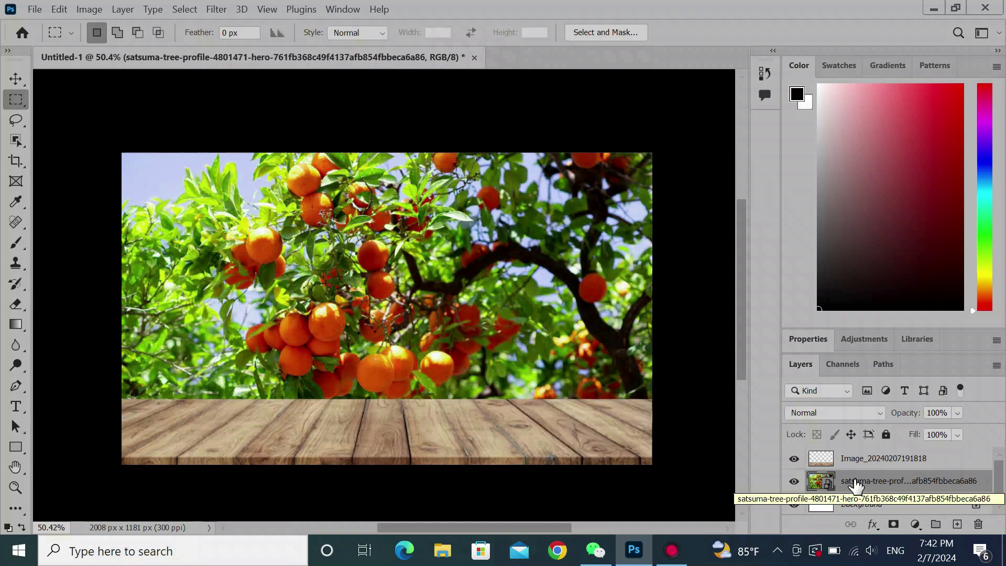
right_click(853, 477)
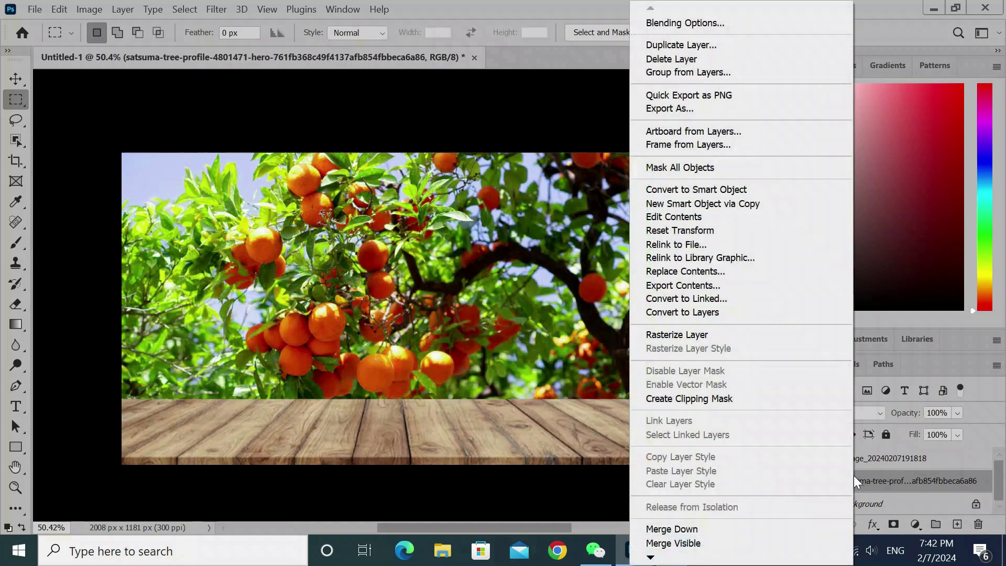
left_click(688, 334)
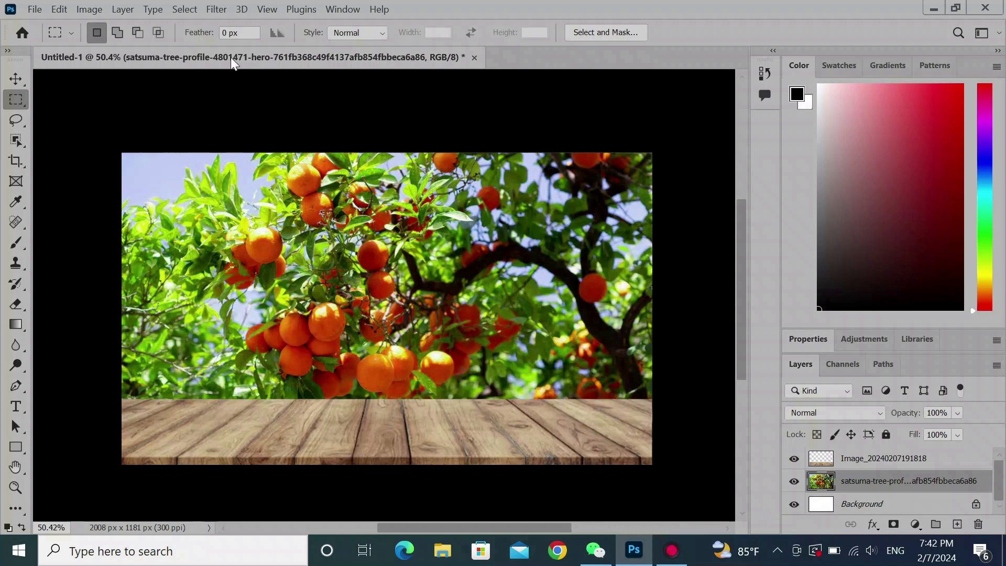
Apply a Gaussian Blur with a radius of 33.2 pixels to the orange tree layer.
left_click(212, 13)
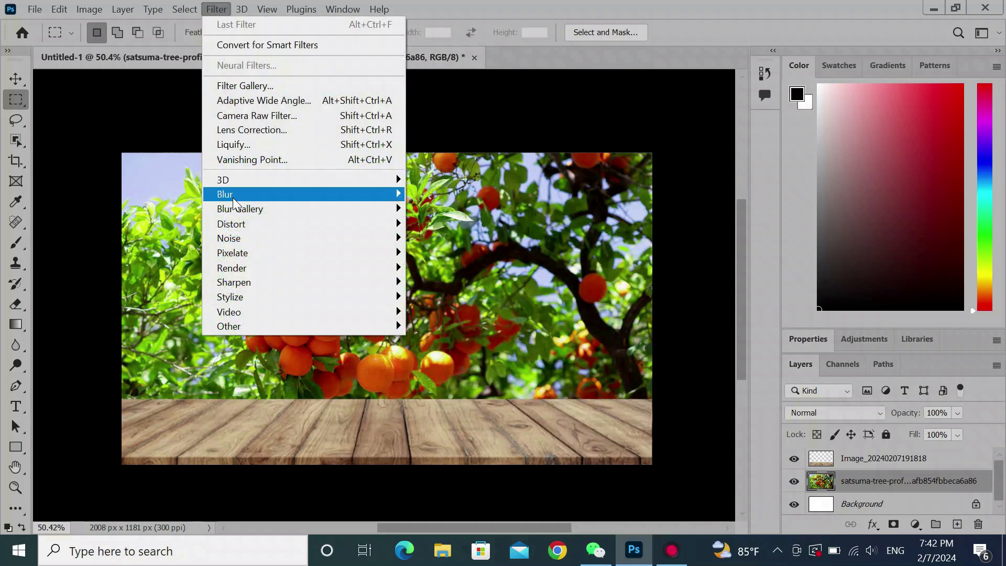
mouse_move(236, 199)
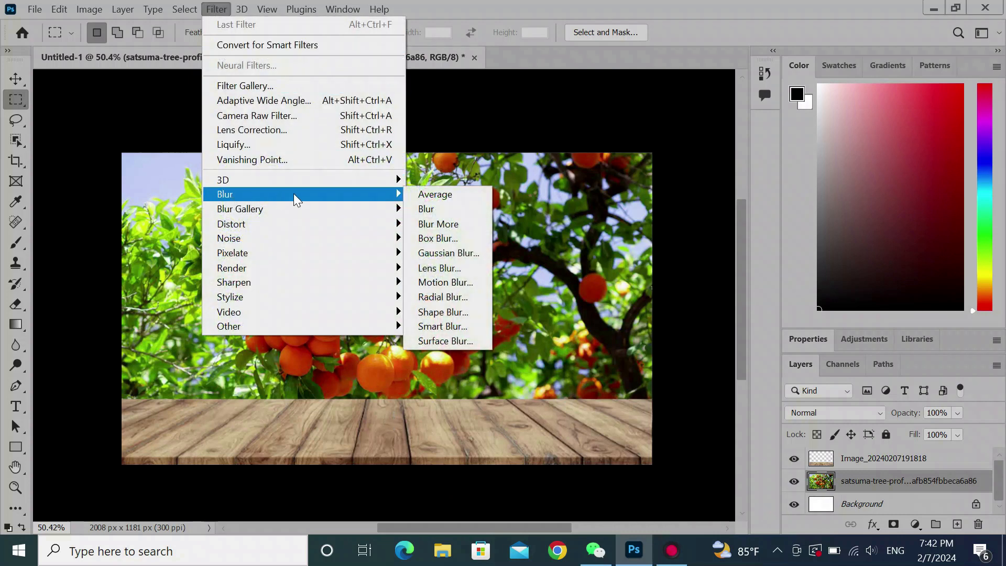
left_click(449, 253)
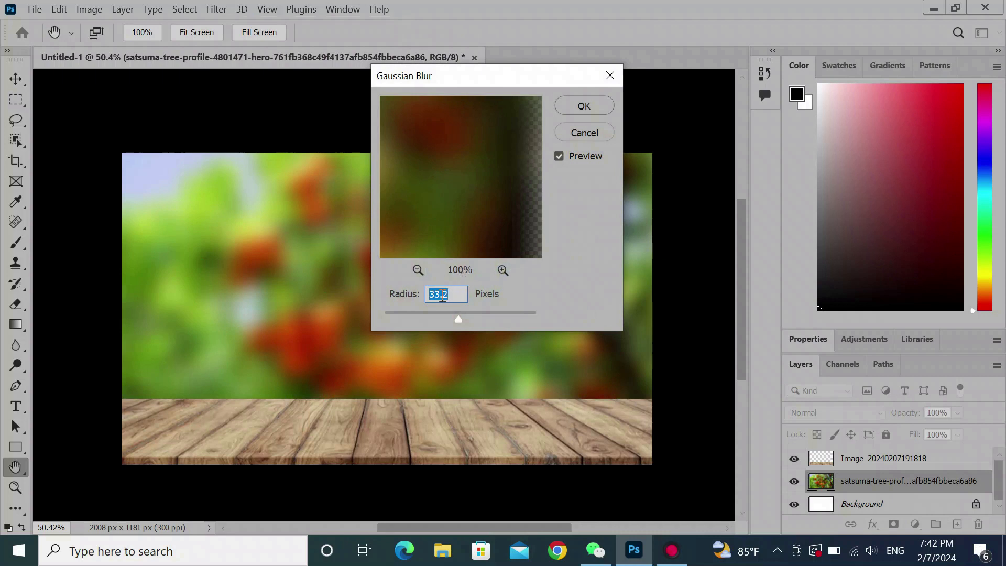
left_click(578, 107)
key("m")
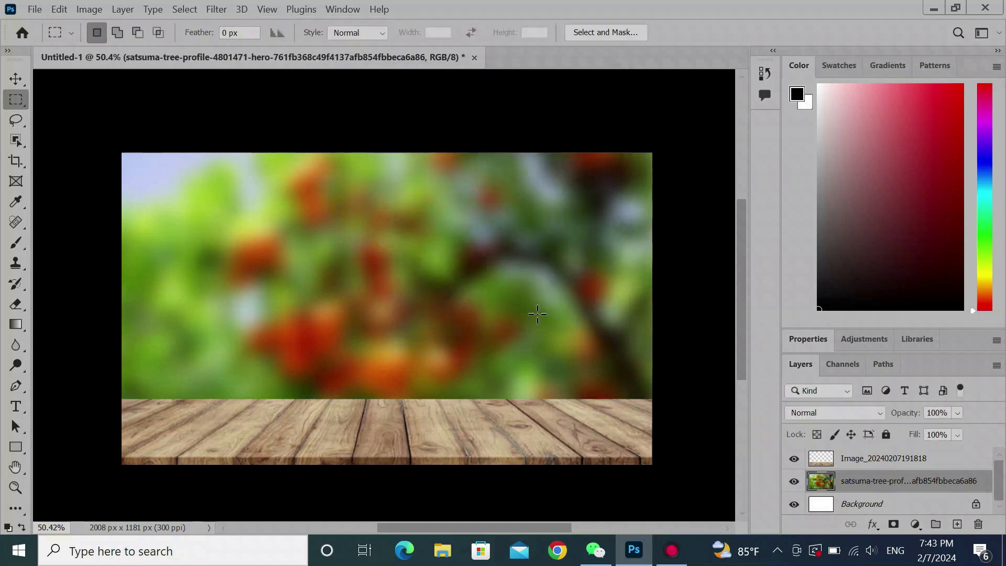
Group the wooden table and orange tree layers and rename the group as Backgrond.
left_click(863, 463)
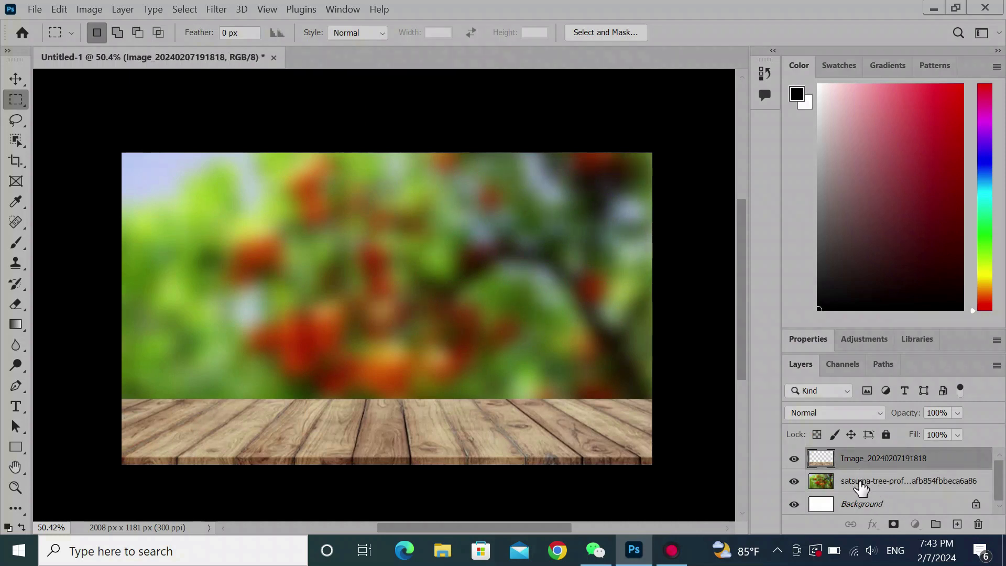
left_click(861, 480, "shift")
left_click_drag(860, 463, 936, 526)
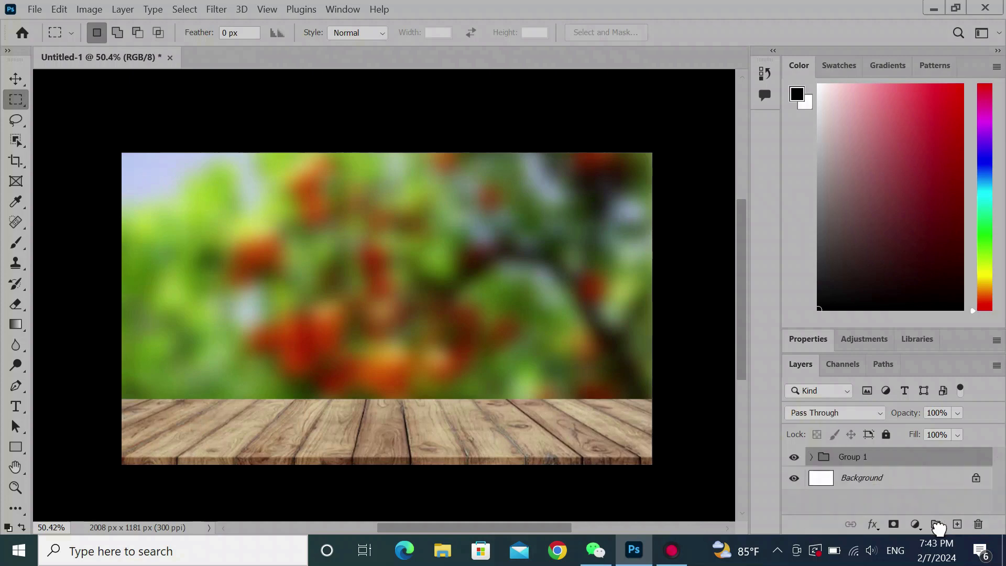
right_click(870, 462)
left_click(893, 457)
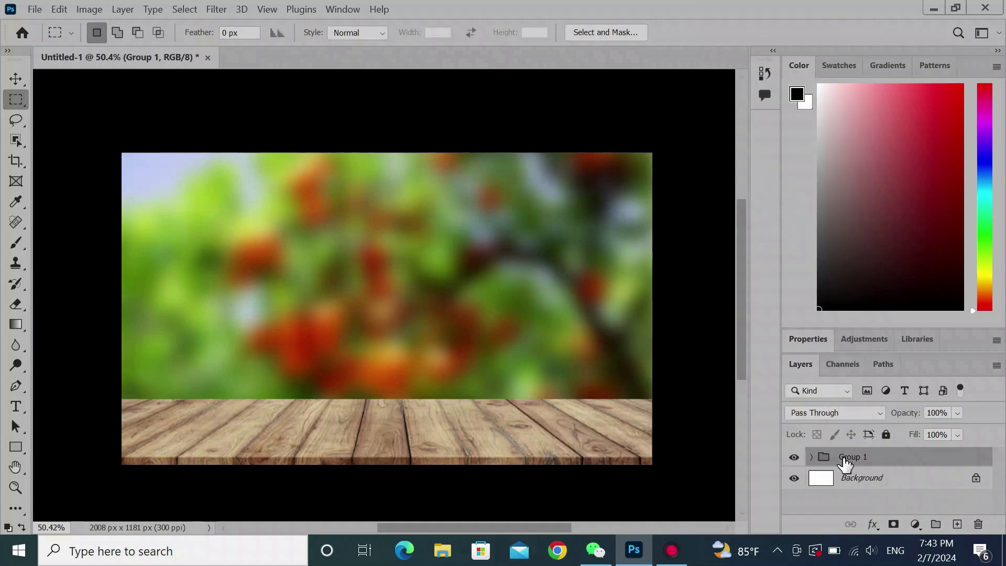
double_click(865, 457)
key("BackSpace")
type("Backgrond")
key("Return")
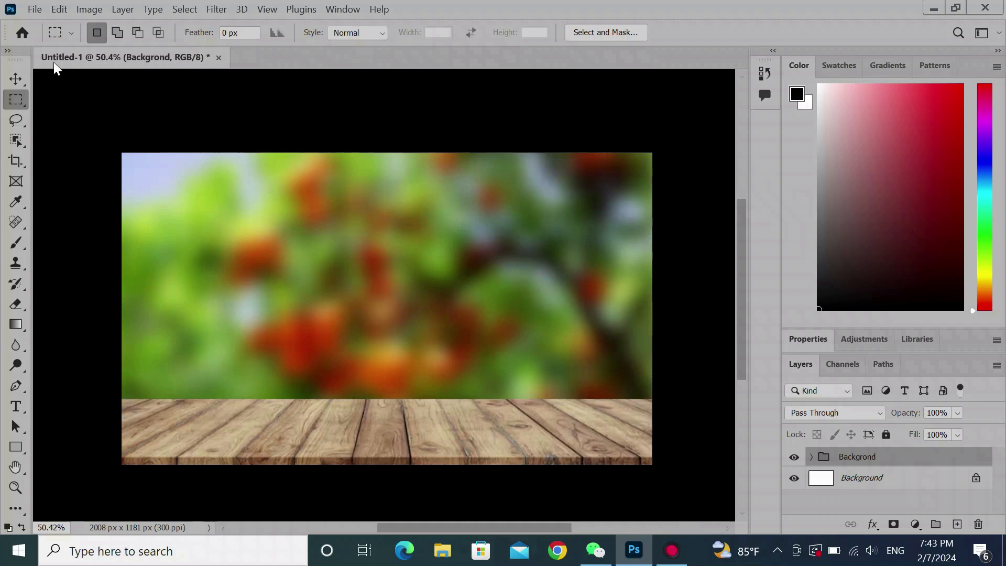
left_click(34, 9)
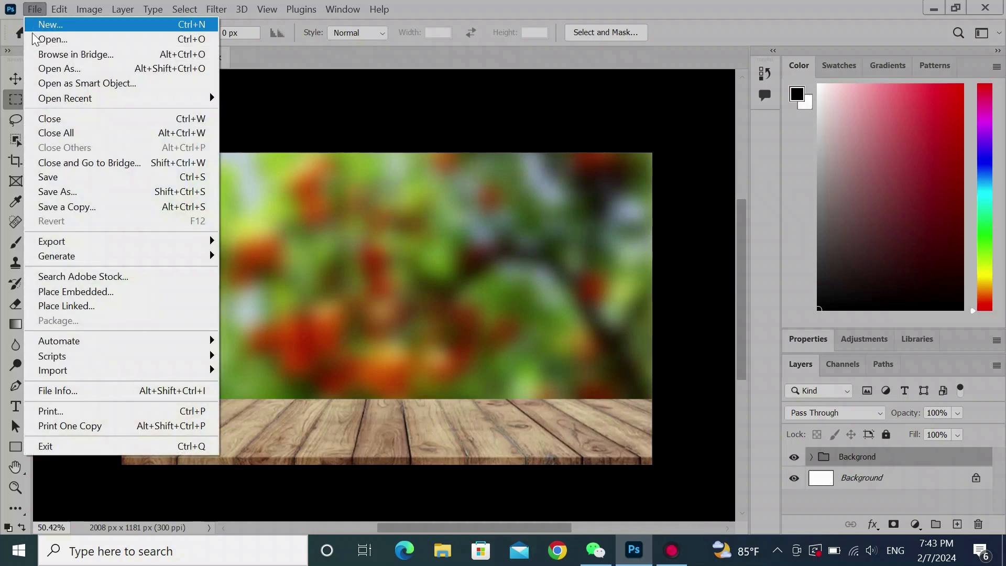
left_click(84, 40)
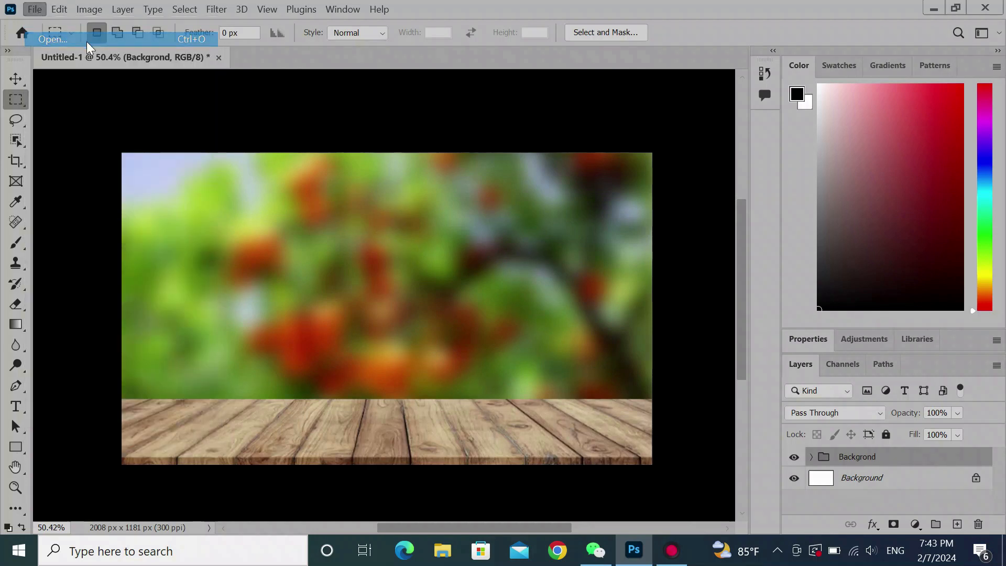
left_click(365, 153)
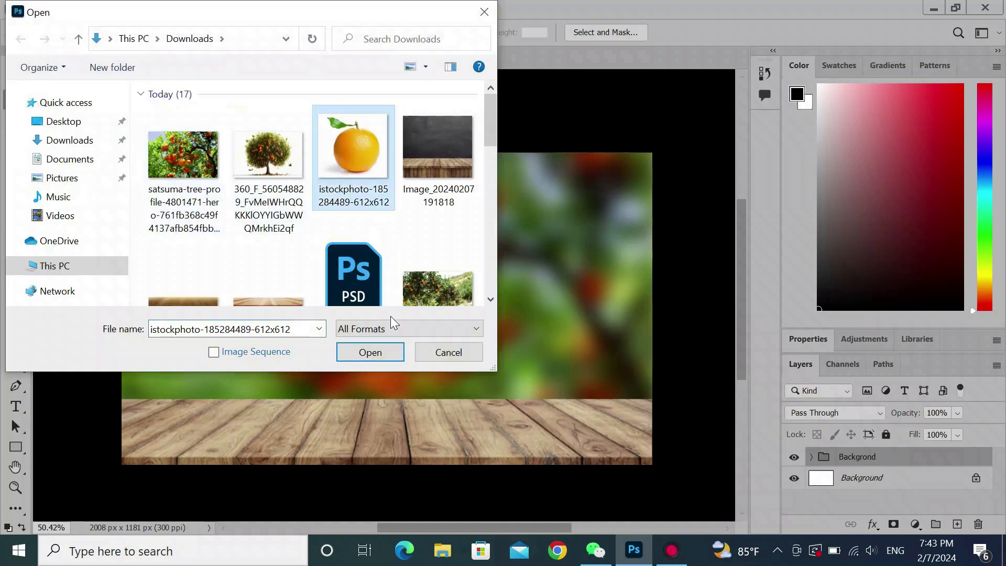
left_click(369, 353)
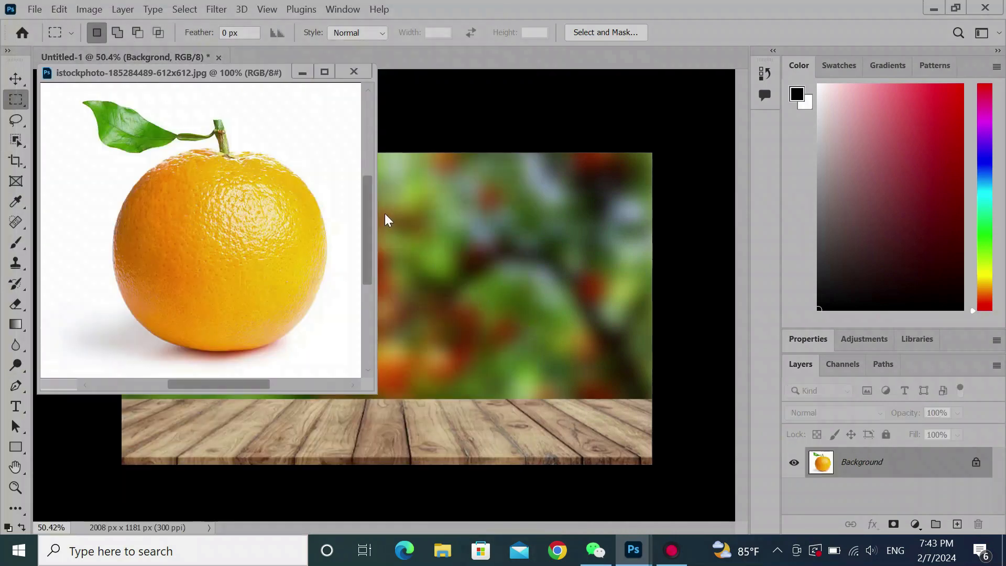
left_click_drag(375, 208, 494, 233)
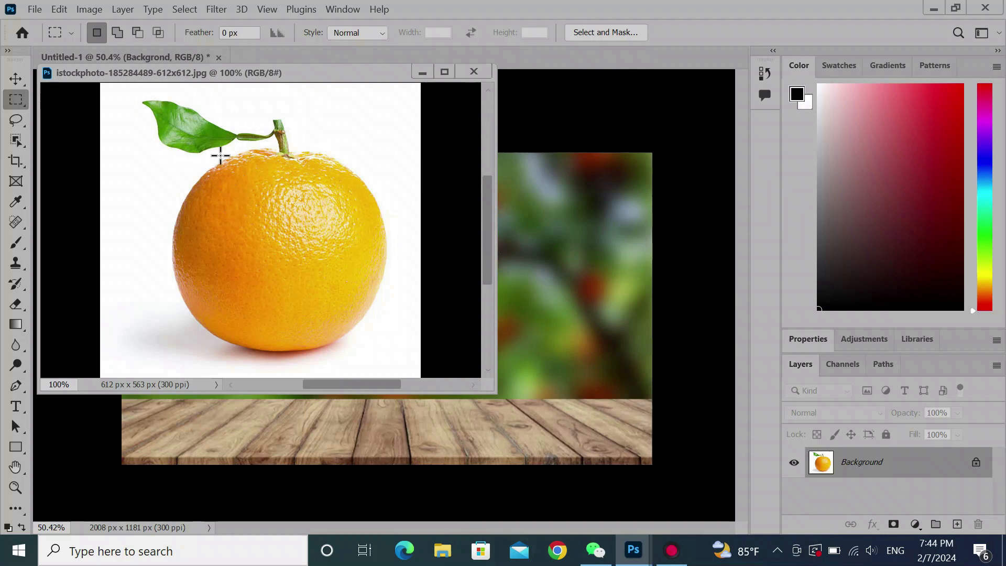
left_click_drag(159, 75, 532, 115)
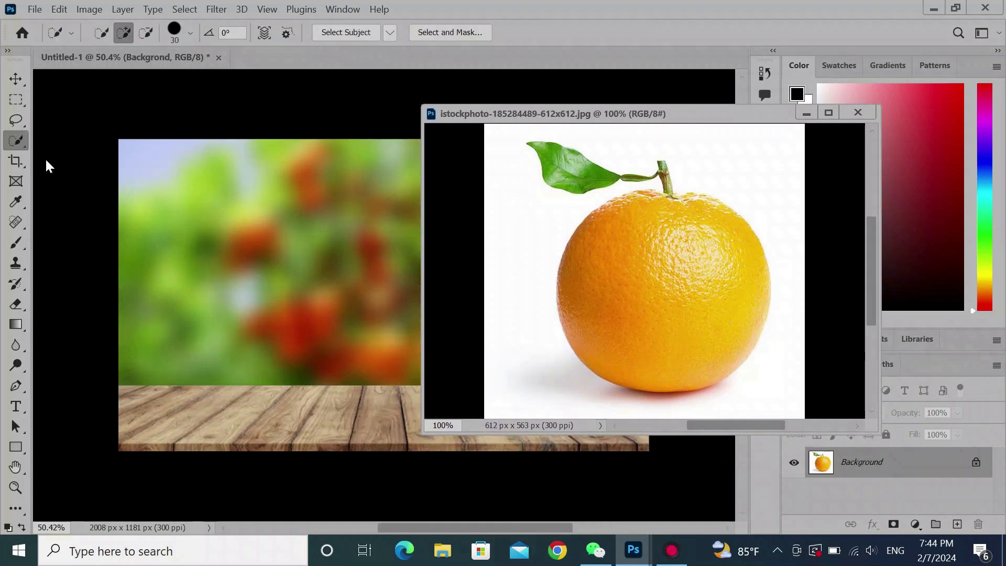
Select the orange with its stem and leaf using Select Subject of the Object Selection tool.
right_click(21, 140)
left_click(20, 139)
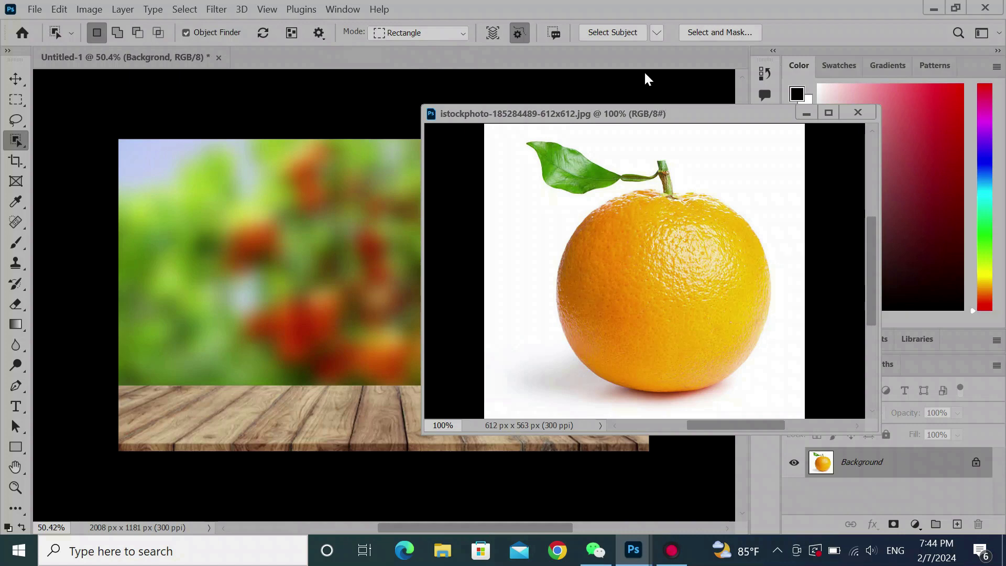
left_click(617, 32)
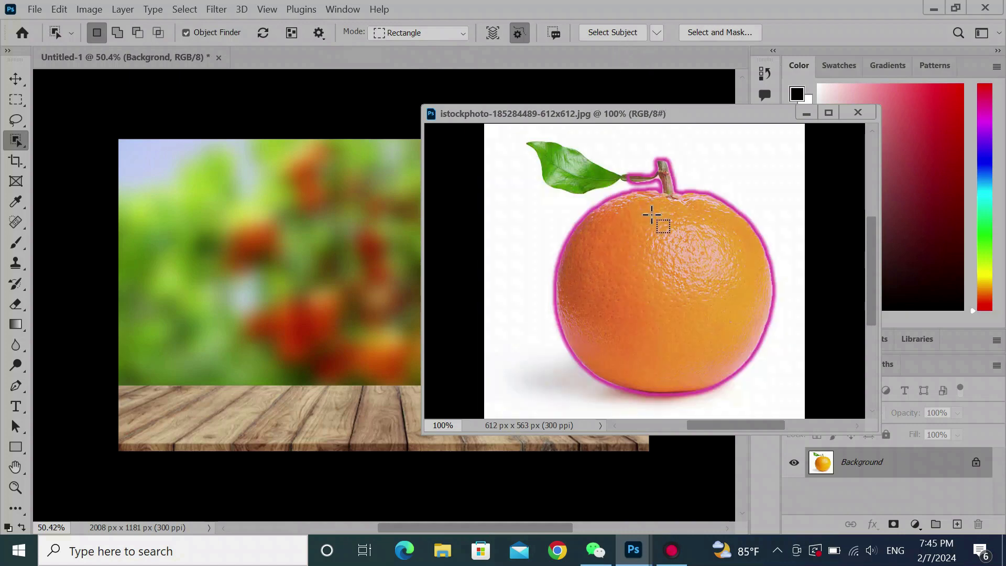
left_click(604, 33)
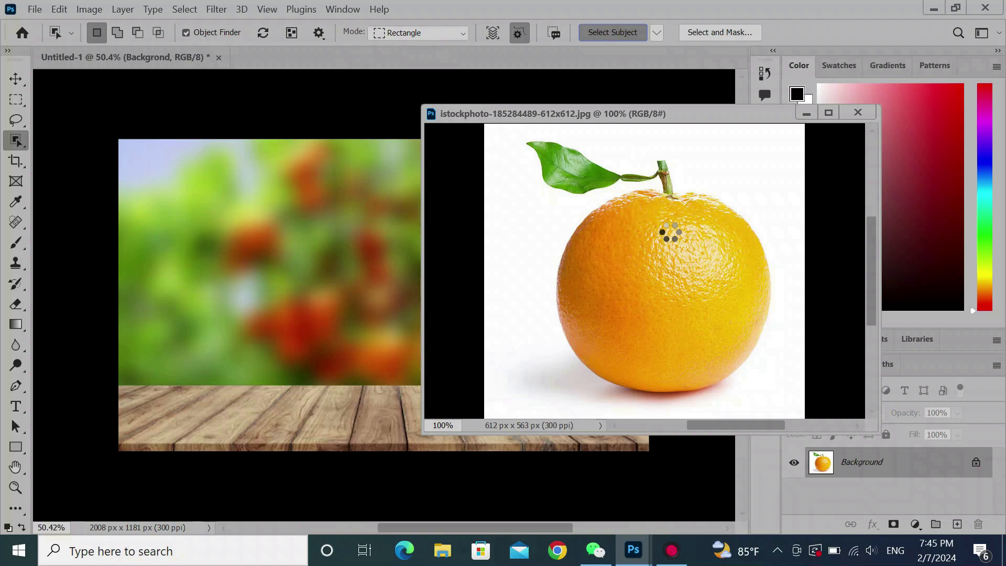
Copy the selected orange into the Untitled-1 composition as a new layer and close the source photo.
left_click(16, 78)
left_click_drag(652, 279, 284, 92)
left_click_drag(168, 54, 252, 245)
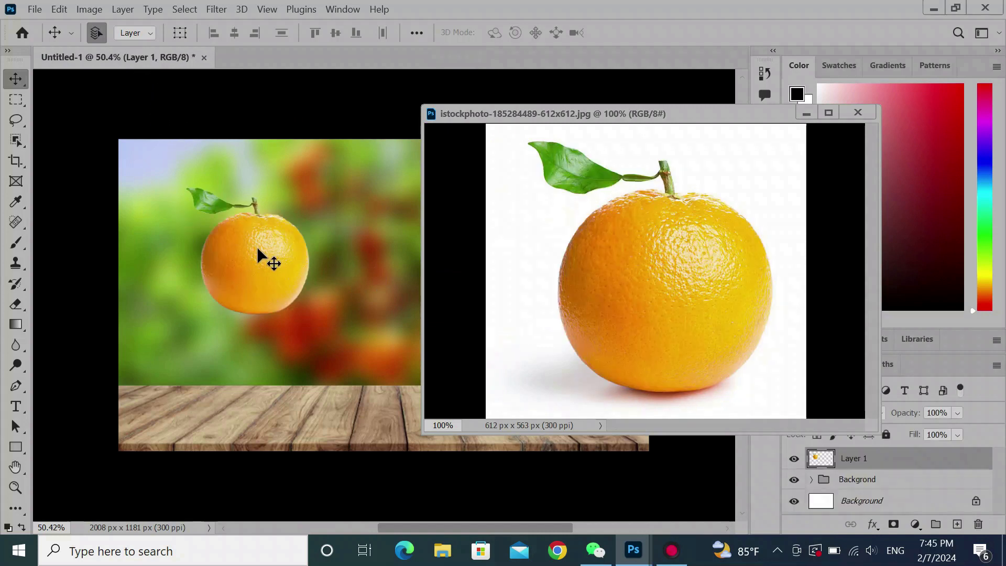
left_click(858, 113)
Place the orange on the wooden table and scale it up to about 148%, keeping its base on the boards.
left_click_drag(253, 245, 382, 336)
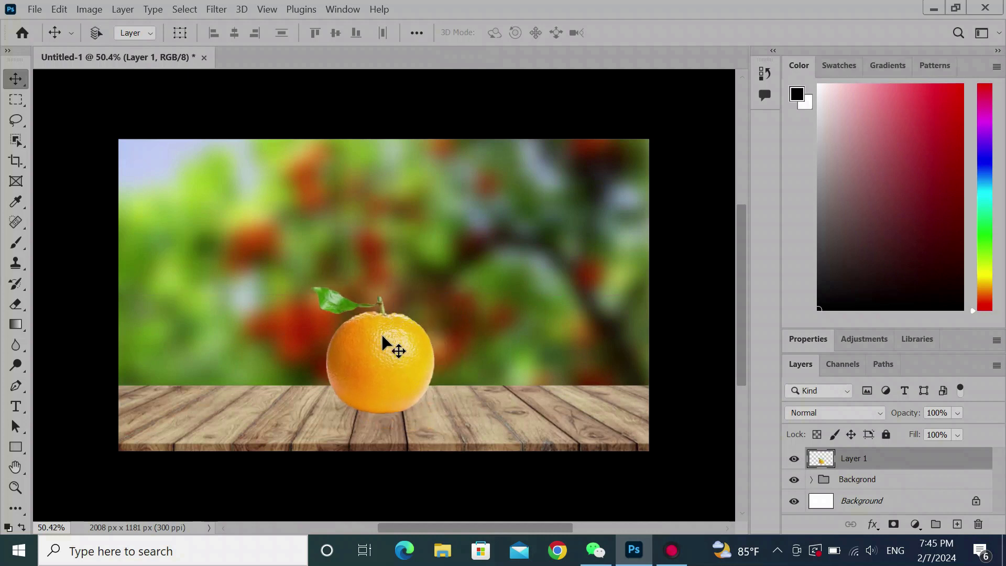
key("ctrl+t")
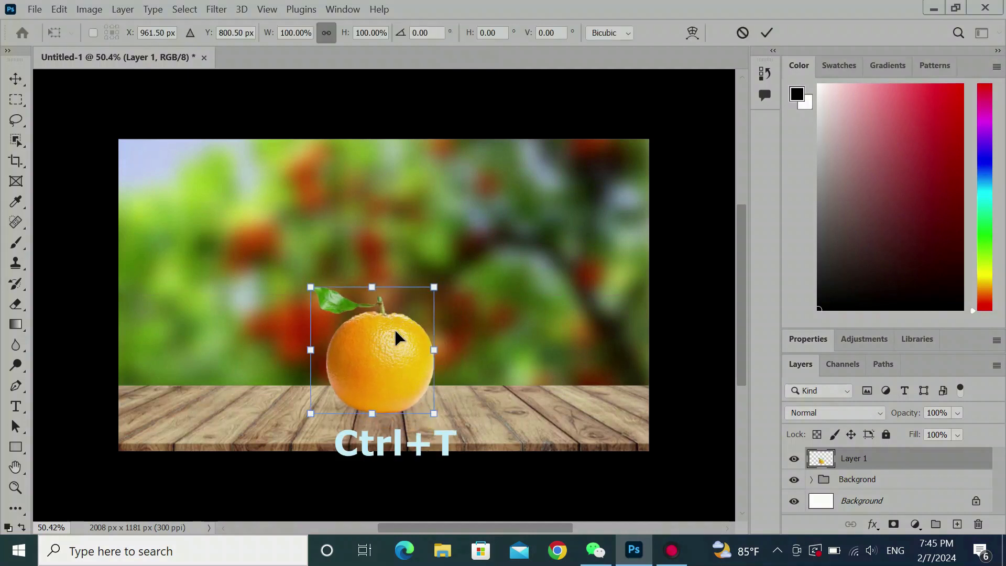
left_click_drag(447, 355, 487, 361)
left_click_drag(419, 388, 423, 360)
left_click_drag(468, 320, 491, 346)
left_click_drag(433, 331, 430, 318)
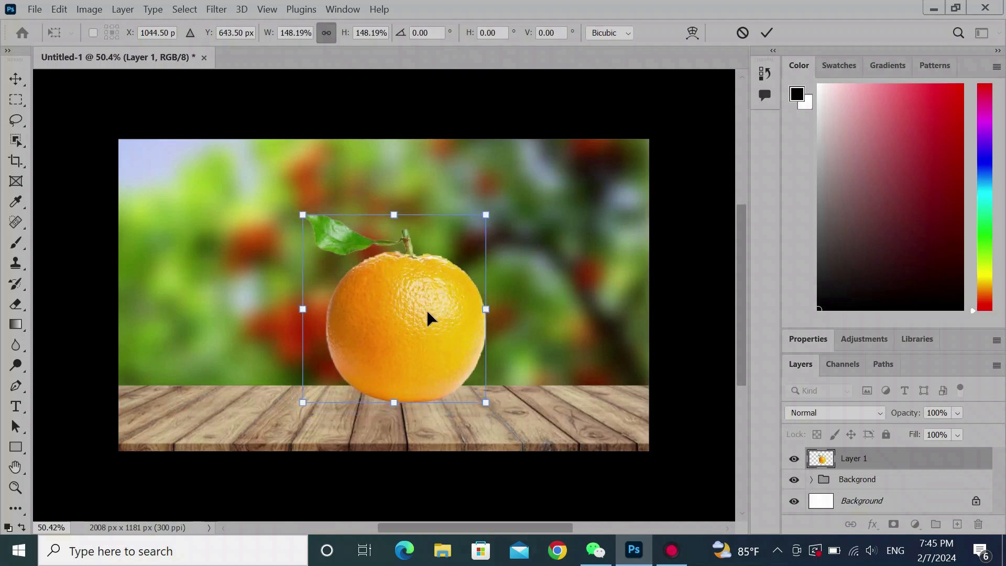
Flip the orange horizontally, tilt it about 6.5° clockwise, shift it slightly along the table and apply the transform.
right_click(427, 313)
left_click(461, 317)
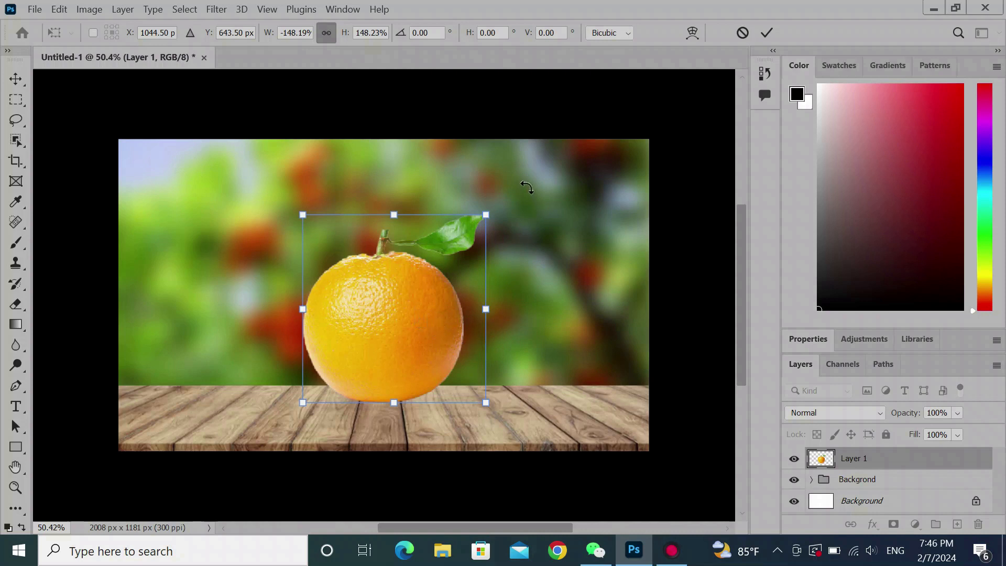
left_click_drag(506, 188, 523, 206)
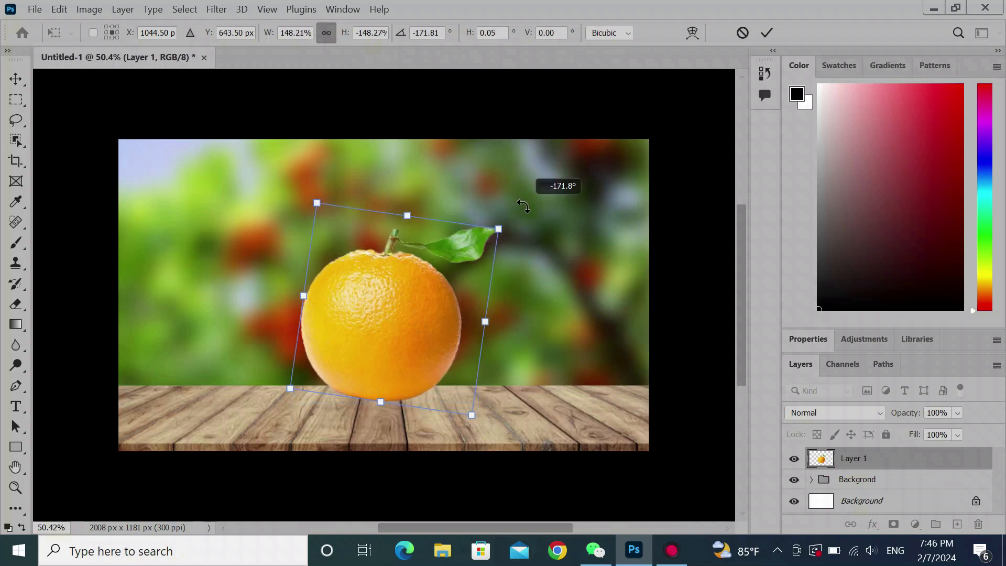
left_click_drag(522, 205, 517, 203)
left_click_drag(371, 322, 378, 322)
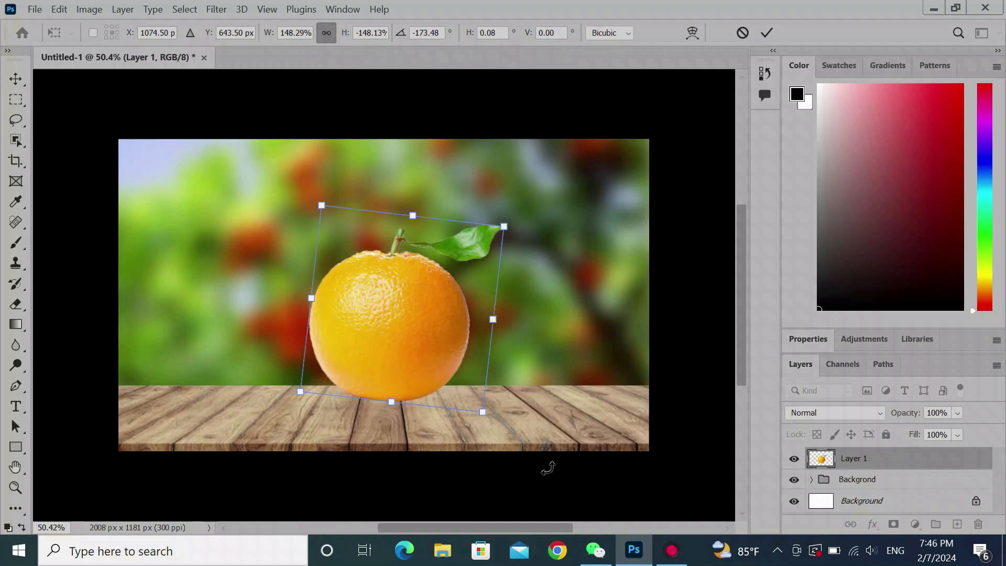
key("Return")
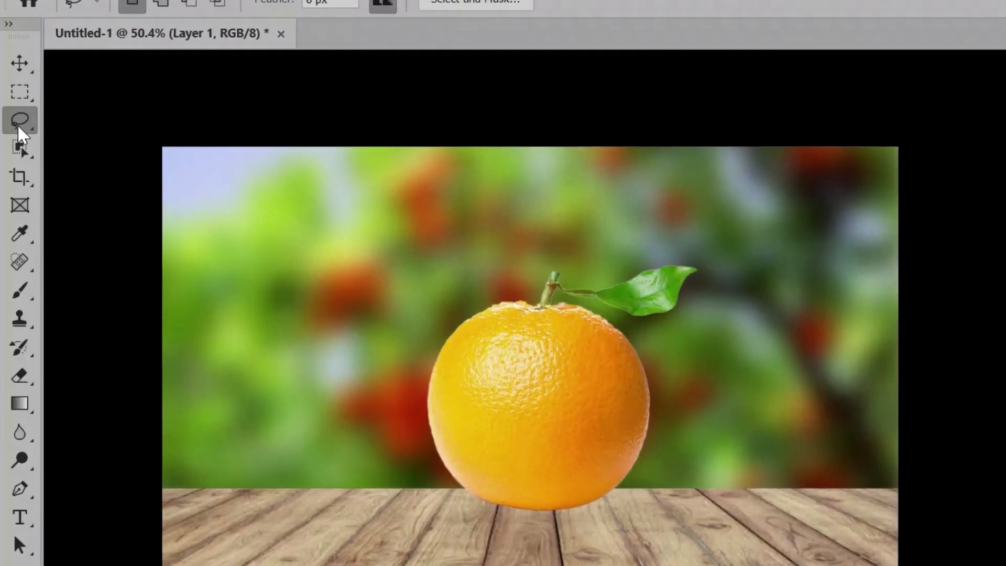
Select the body of the orange with the Quick Selection tool at a brush size of 80.
right_click(16, 120)
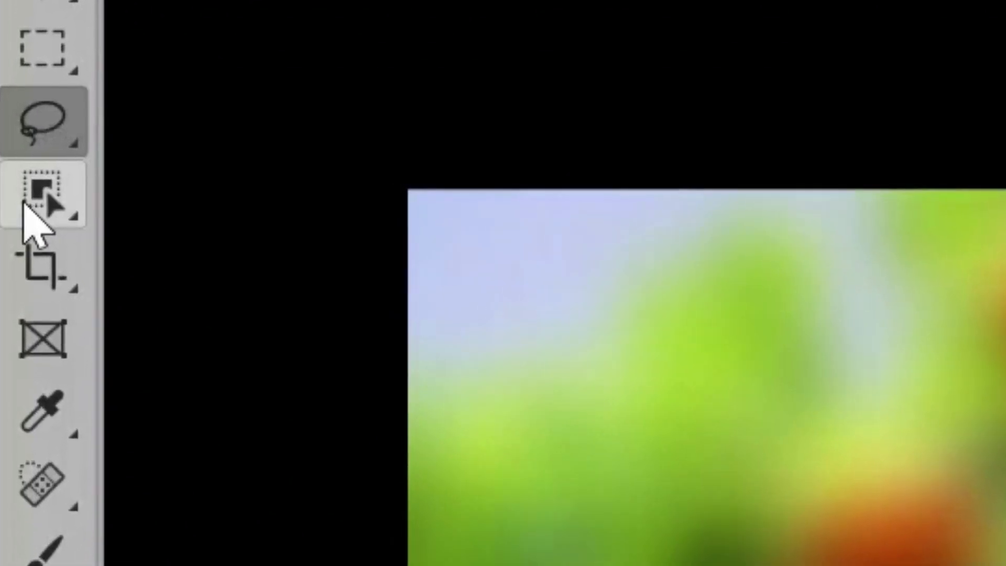
right_click(31, 177)
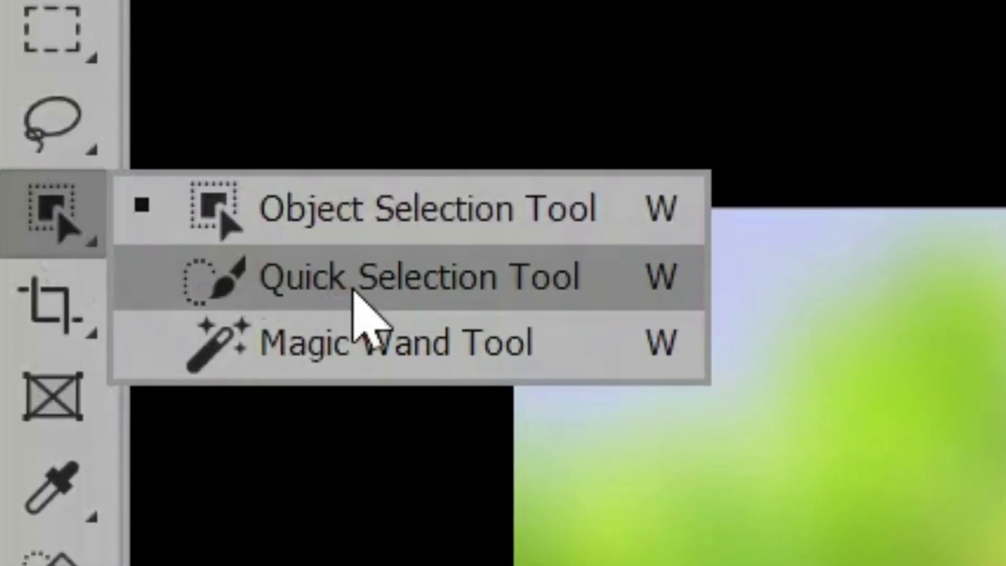
left_click(362, 290)
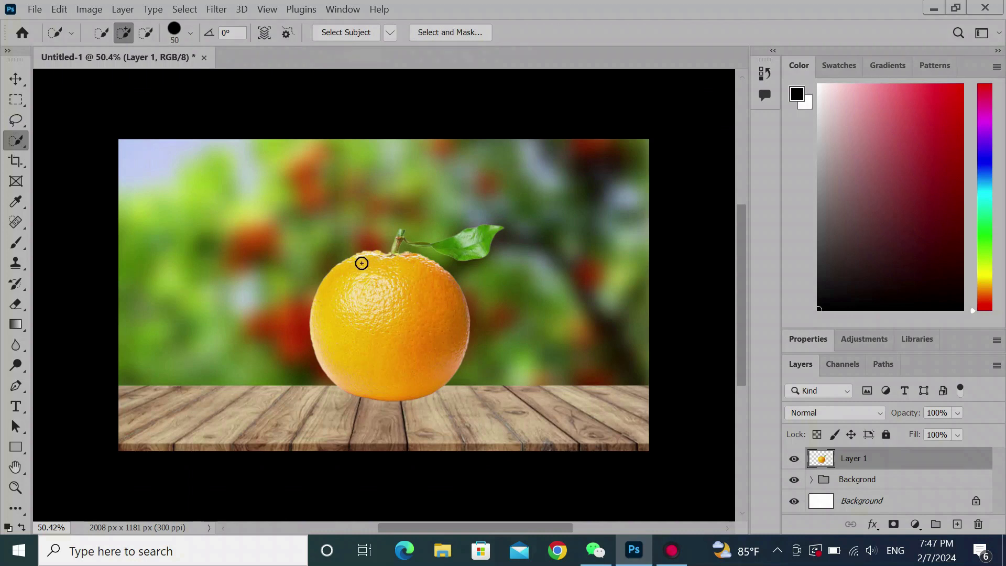
key("bracketright")
key("bracketright")
key("bracketright")
mouse_move(366, 267)
left_mouse_down()
mouse_move(396, 306)
mouse_move(411, 305)
mouse_move(415, 281)
mouse_move(394, 257)
mouse_move(374, 263)
left_mouse_up()
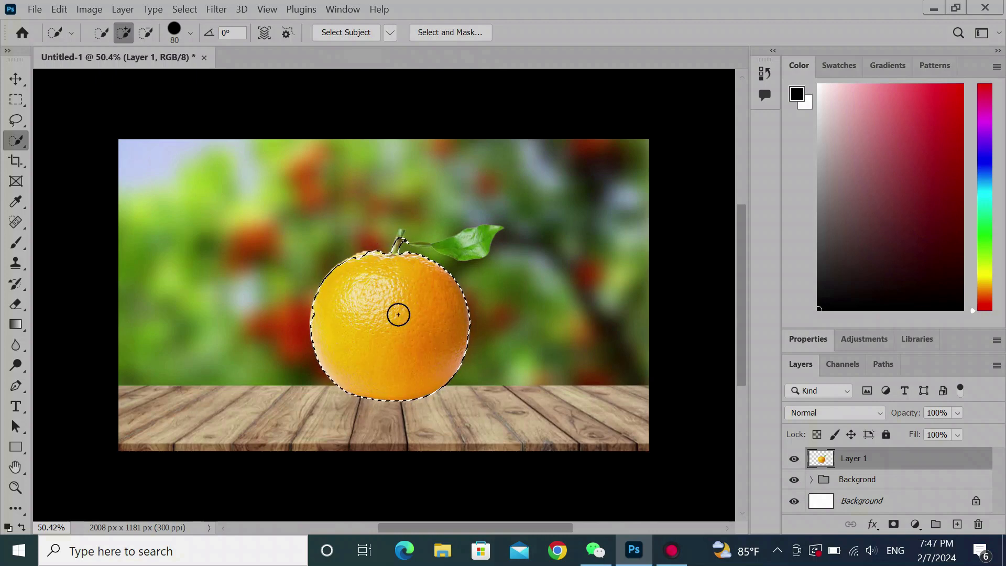
Exclude the stem from the selection and refine its upper edge with a size 50 brush, undoing the surplus strokes.
scroll(398, 314, "up", 4)
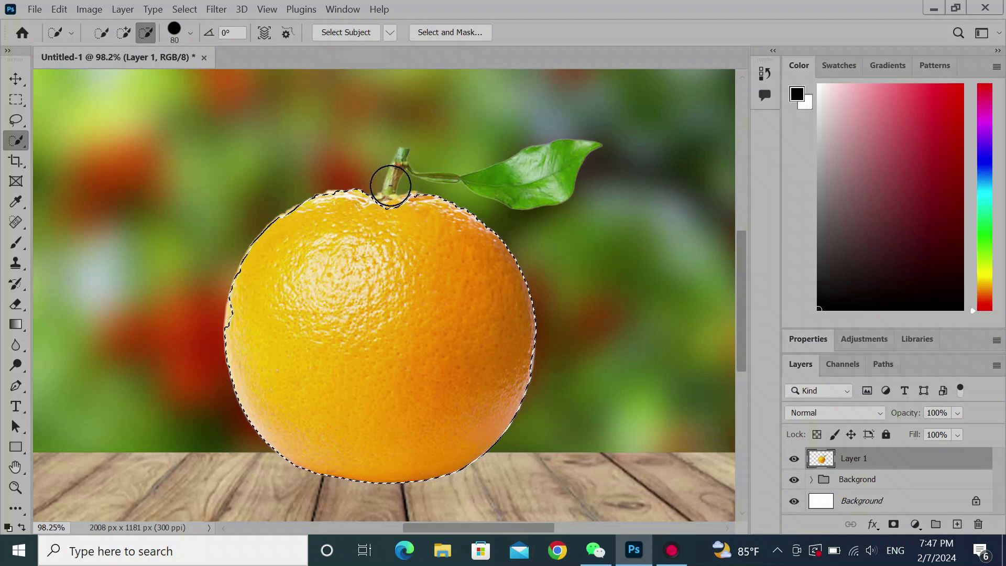
left_click(125, 33)
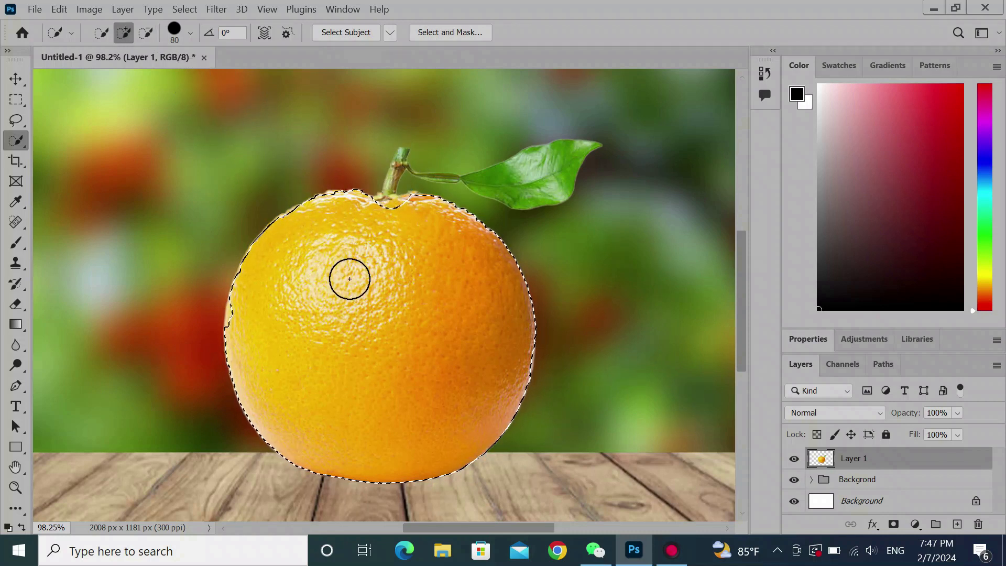
key("bracketleft")
key("bracketleft")
key("bracketleft")
left_click(388, 222)
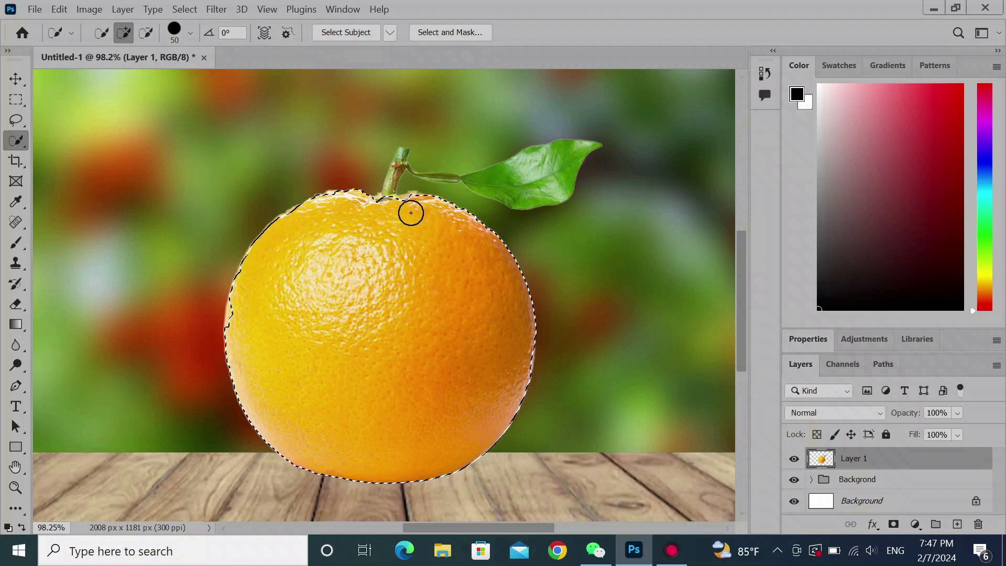
left_click(274, 234)
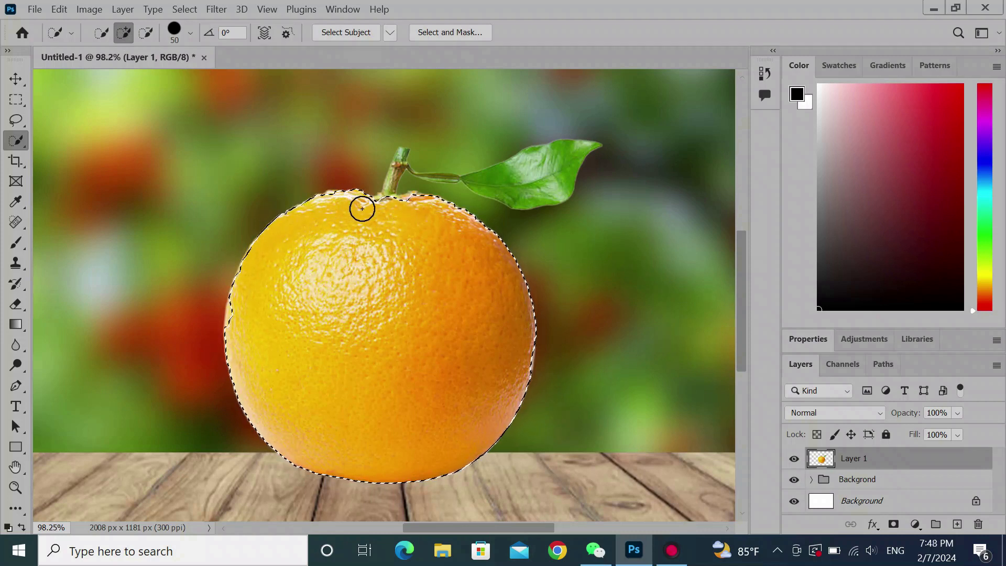
left_click(415, 206)
key("ctrl+z")
key("ctrl+z")
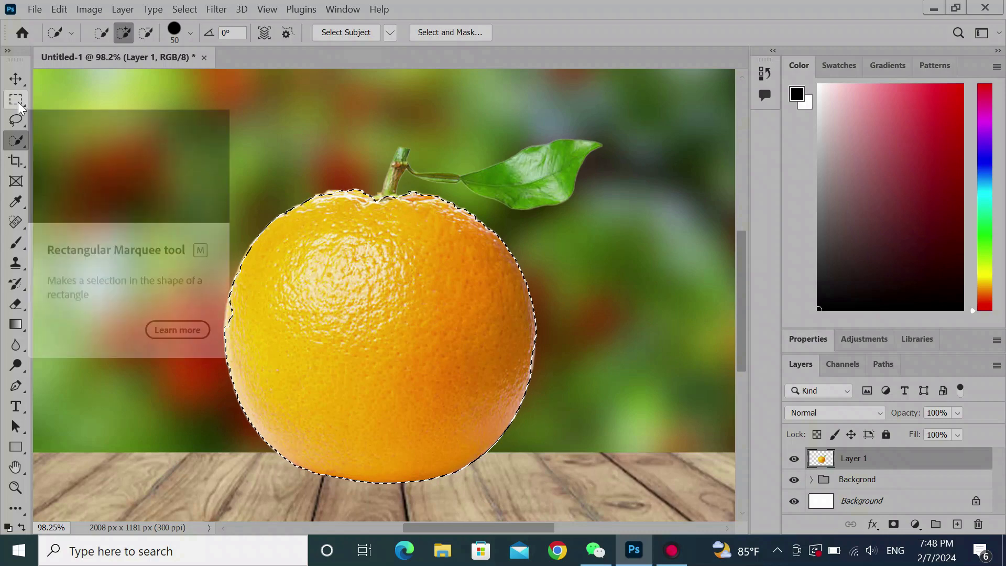
left_click(18, 96)
right_click(23, 95)
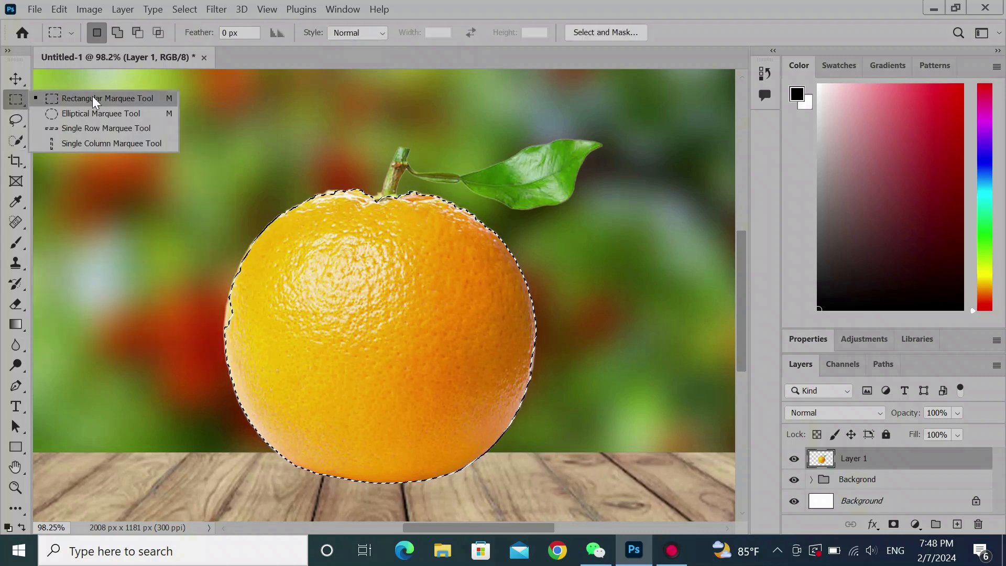
left_click(82, 105)
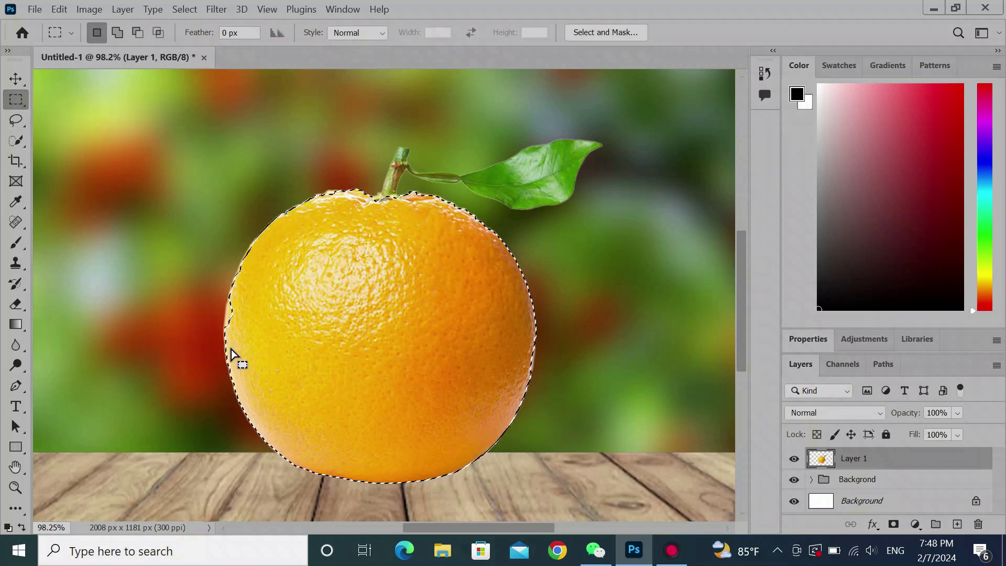
left_click(17, 121)
right_click(16, 122)
left_click(36, 119)
Refine the selection along the left edge of the orange with the Quick Selection tool.
left_click(16, 141)
right_click(16, 140)
left_click(81, 150)
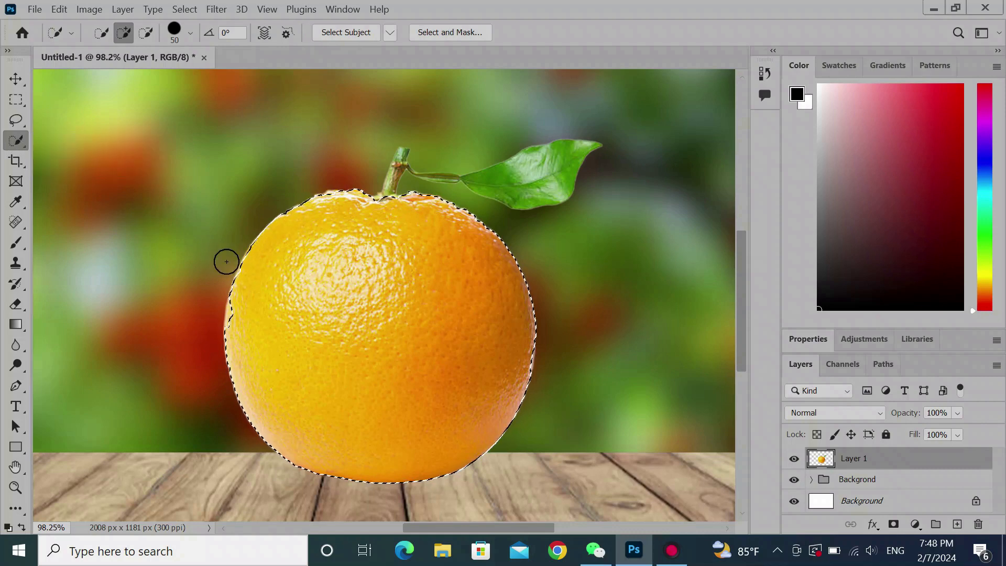
scroll(257, 325, "up", 2)
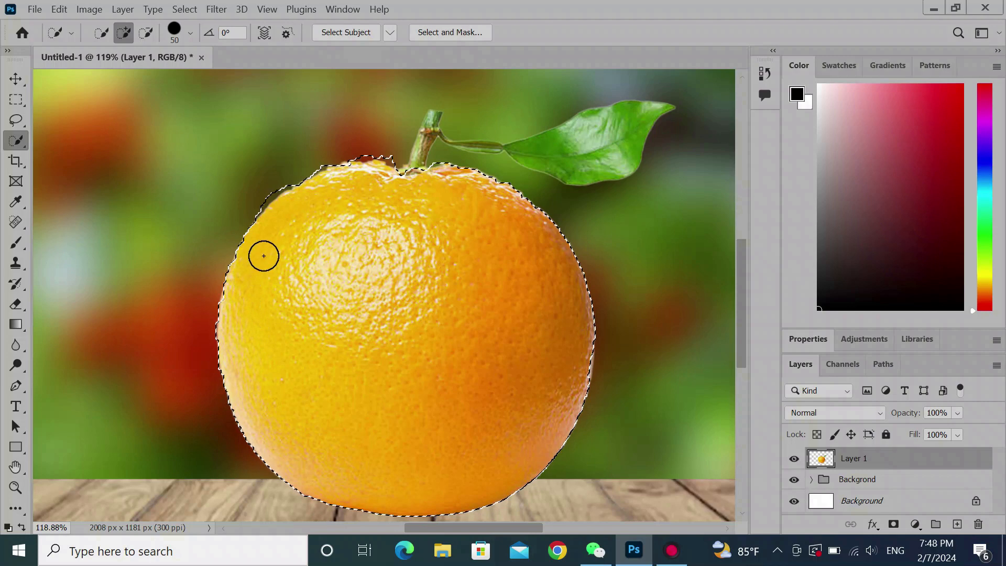
scroll(496, 407, "down", 3)
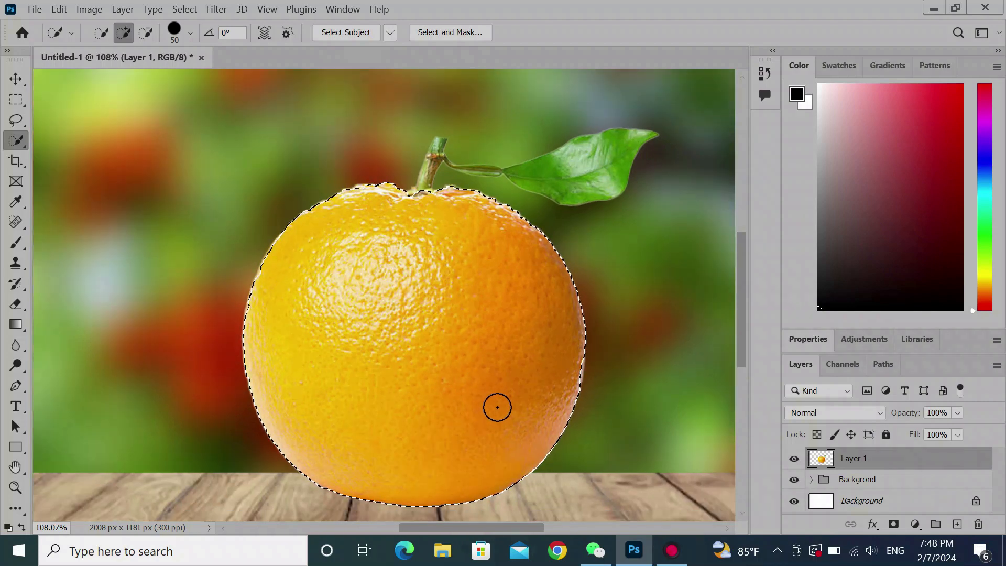
scroll(509, 407, "down", 2)
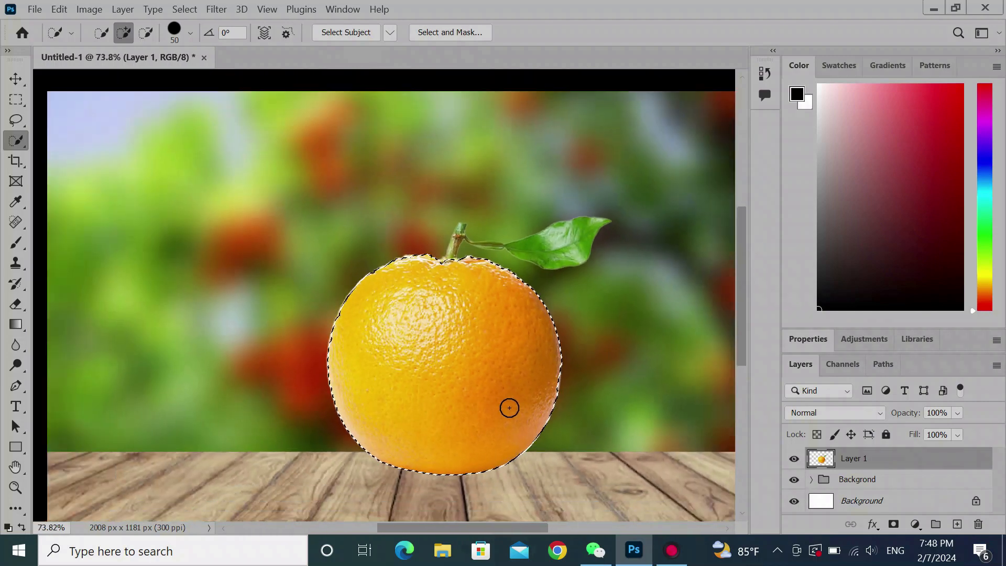
Subtract the lower half of the orange from the selection with the Rectangular Marquee tool and copy the remaining upper half to a new layer.
key("m")
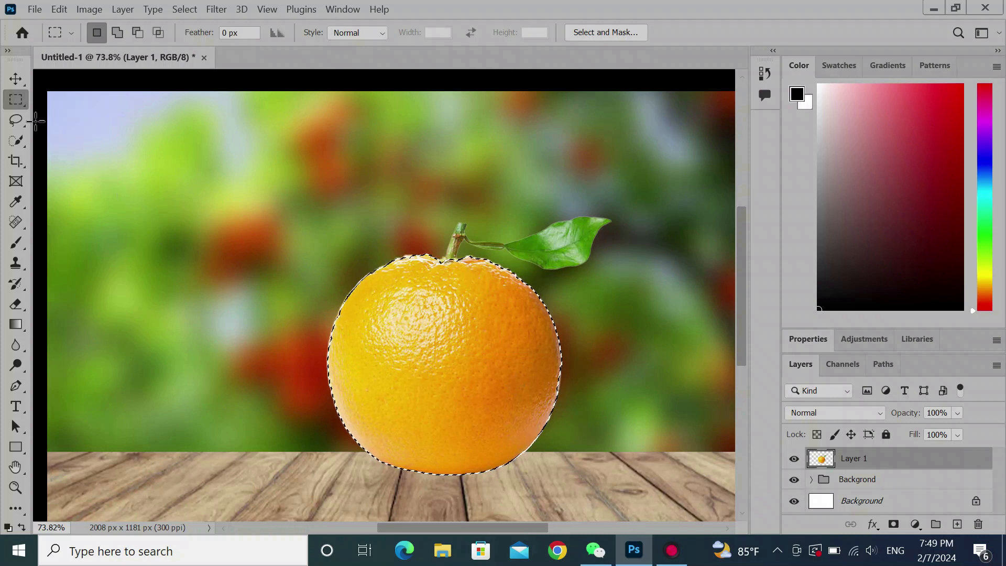
right_click(17, 100)
left_click(71, 101)
left_click_drag(308, 370, 595, 485)
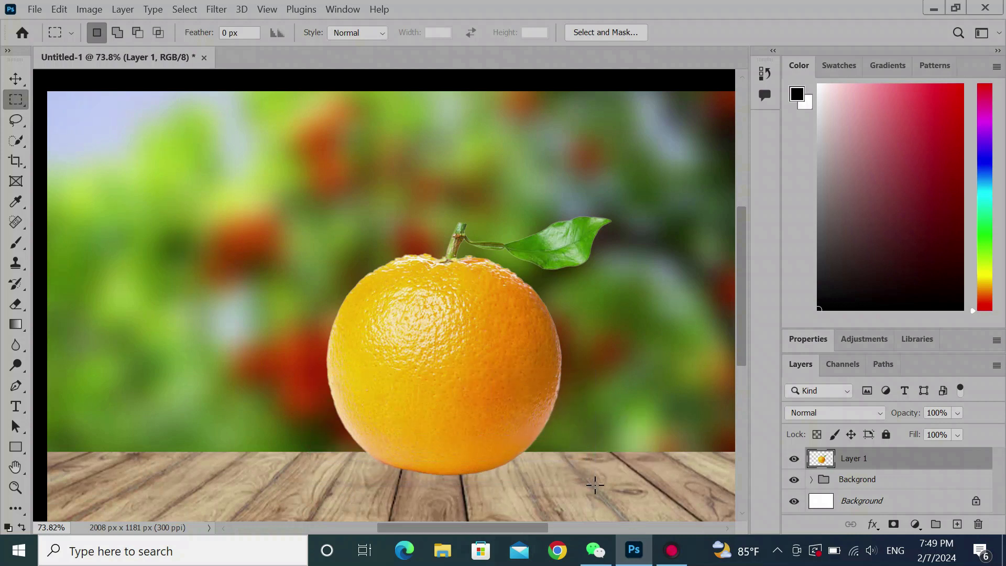
key("ctrl+z")
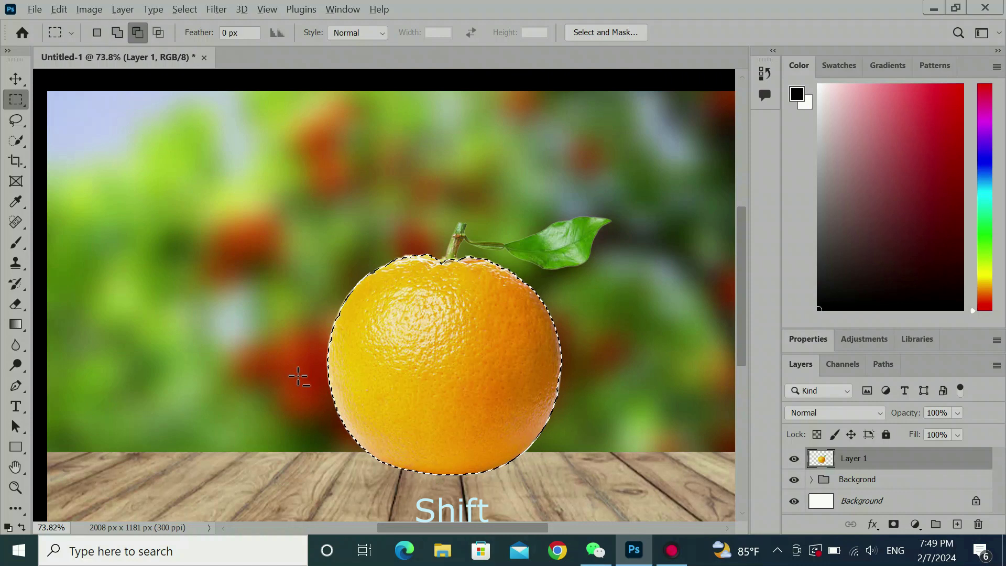
left_click_drag(300, 381, 614, 480)
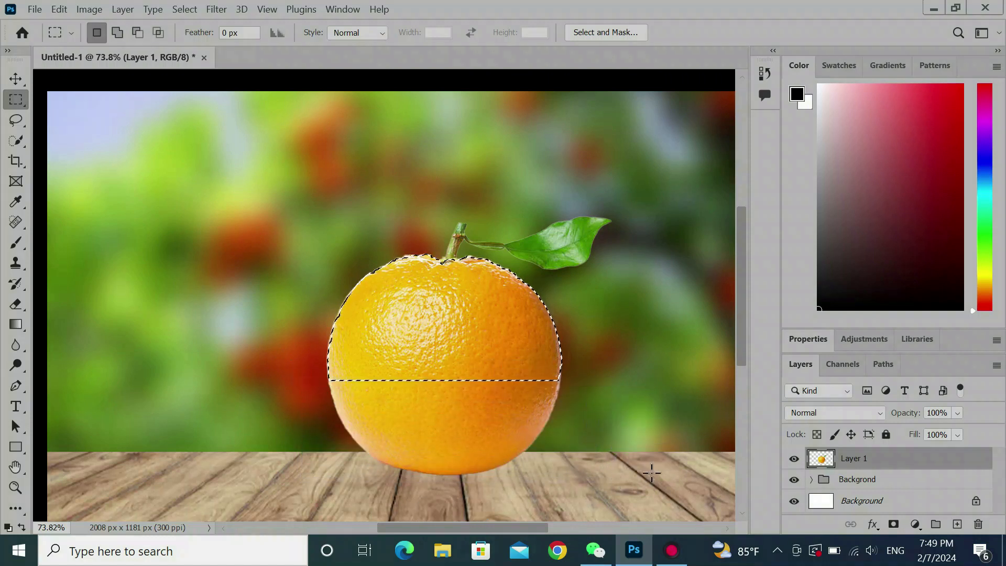
key("ctrl+j")
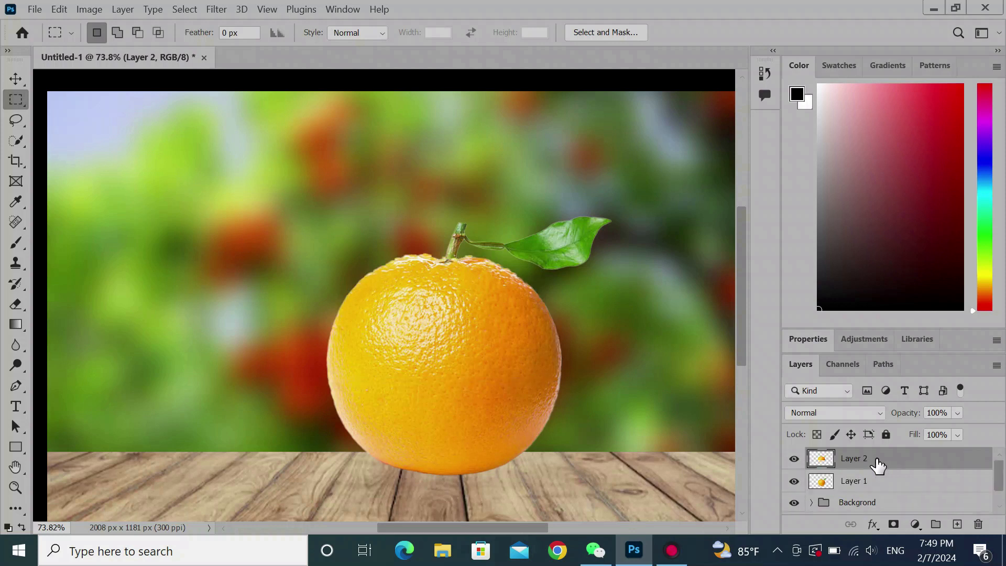
Hide Layer 1 and set the blend mode of Layer 2, the copied upper half, to Screen.
left_click(794, 481)
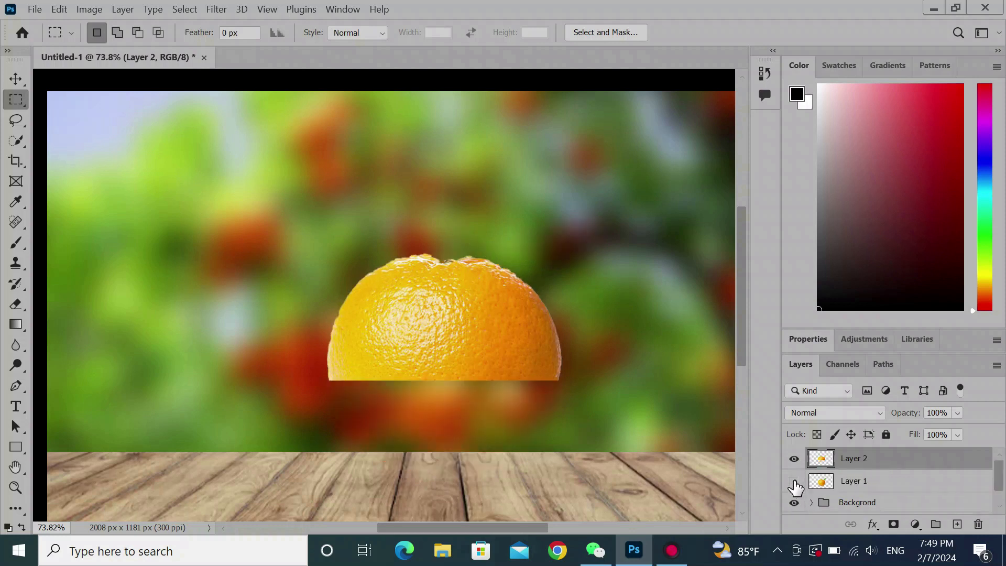
right_click(840, 455)
key("Escape")
left_click(840, 410)
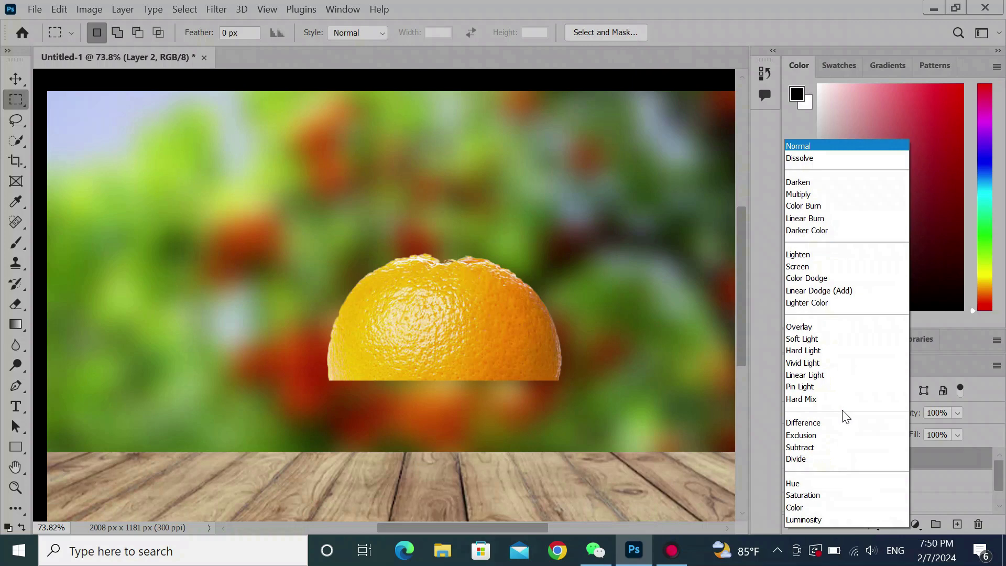
left_click(814, 266)
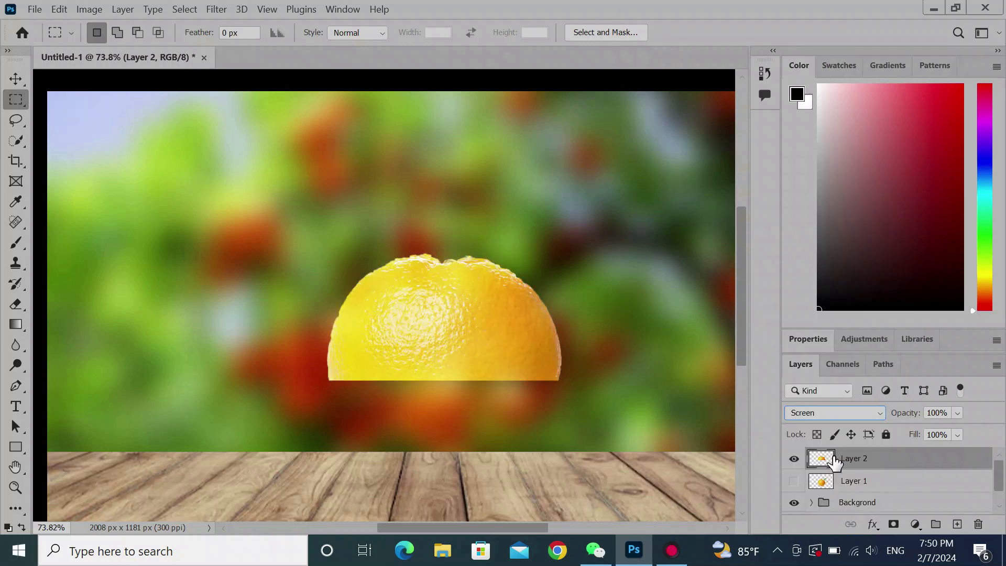
Desaturate the copied upper half of the orange on Layer 2.
left_click(89, 9)
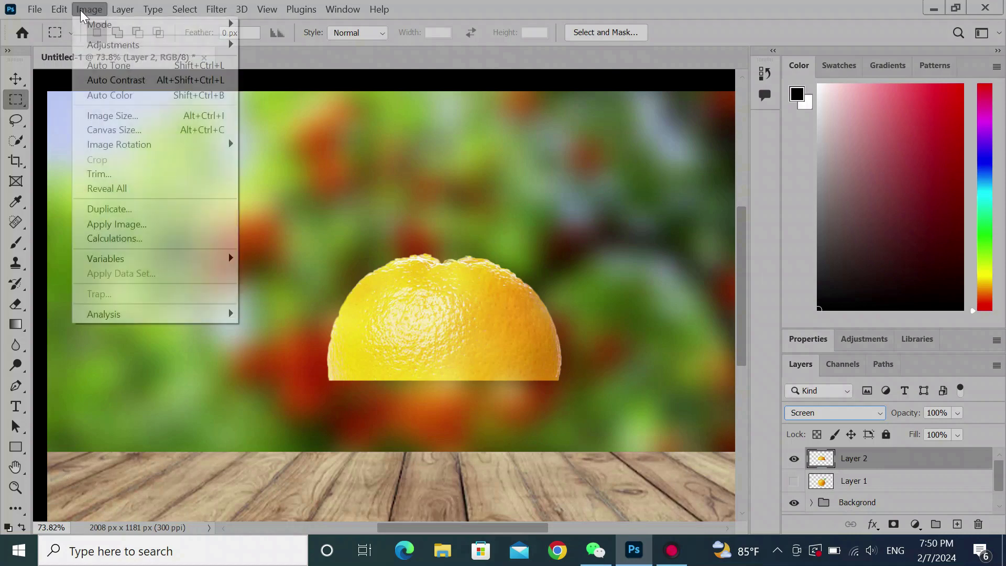
mouse_move(157, 45)
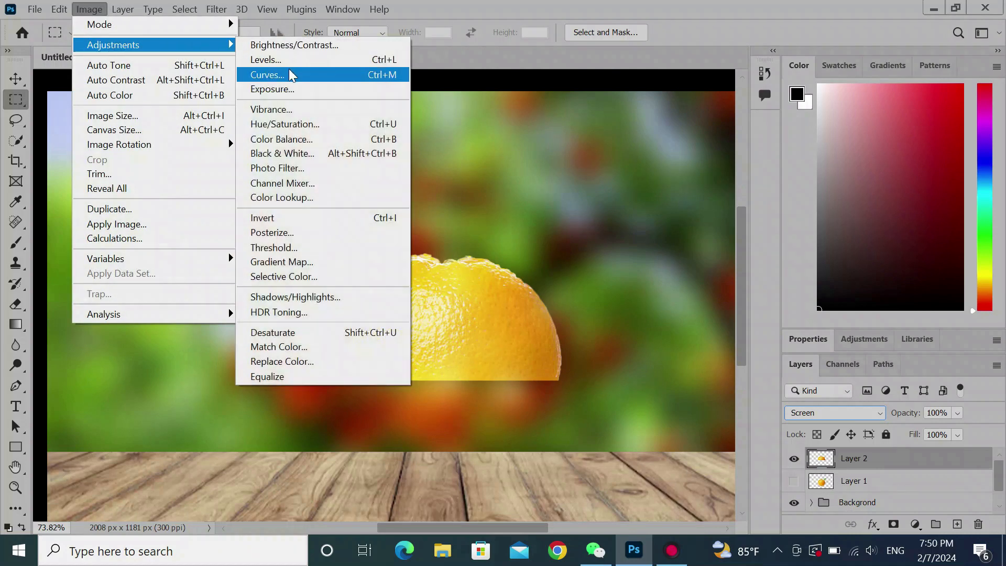
left_click(297, 334)
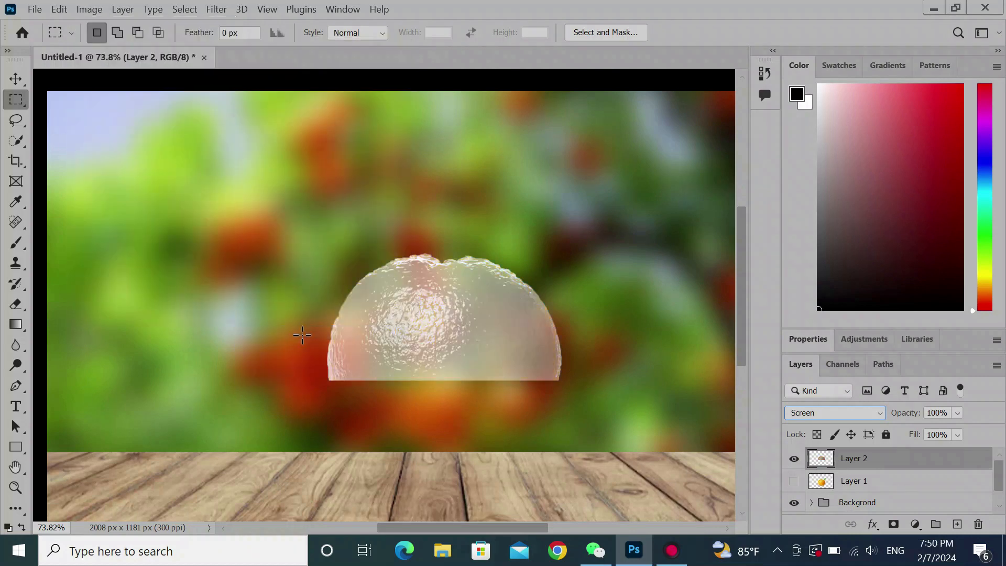
Load the pixels of Layer 2, the transparent upper half of the orange, as a selection.
right_click(847, 467)
key("Escape")
right_click(822, 461)
left_click(843, 181)
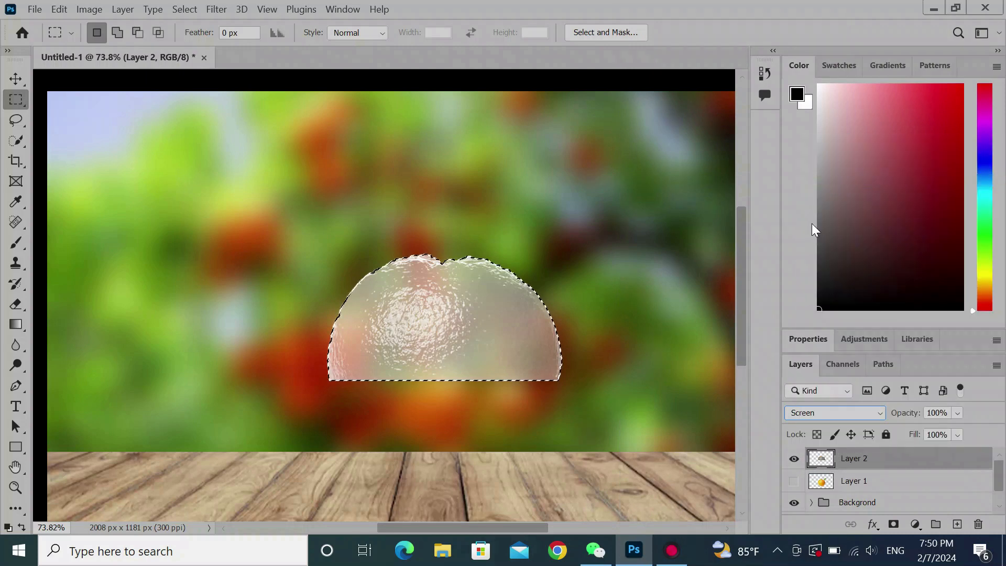
Apply a Levels adjustment to Layer 2 with input levels of 97, 0.59 and 198.
left_click(89, 9)
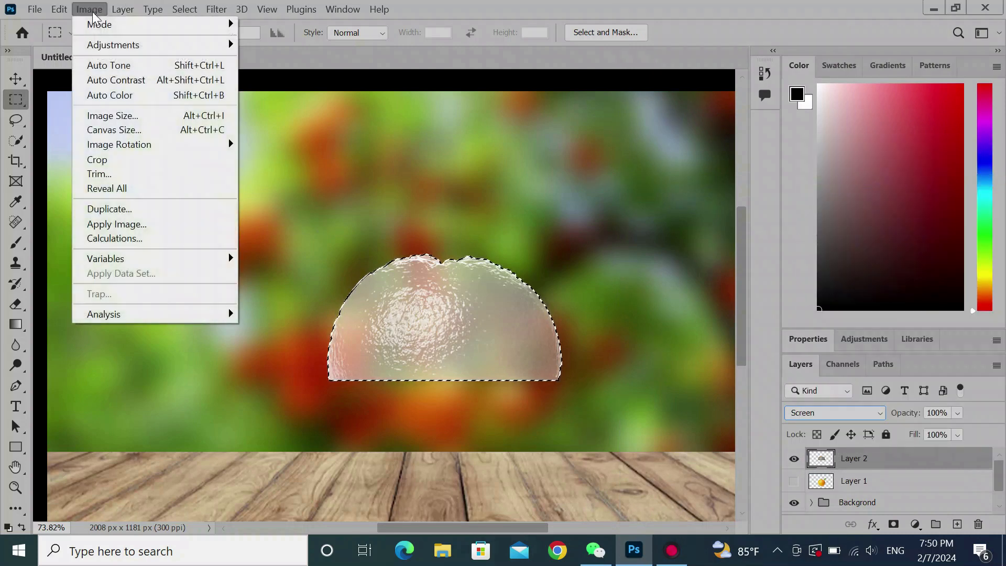
mouse_move(112, 45)
left_click(289, 60)
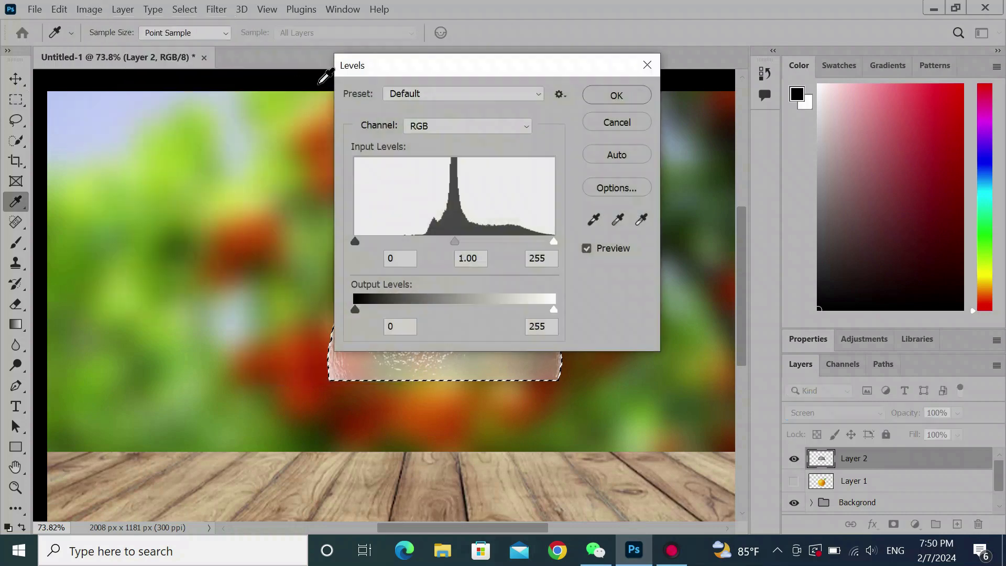
left_click_drag(492, 68, 793, 26)
left_click_drag(655, 197, 732, 187)
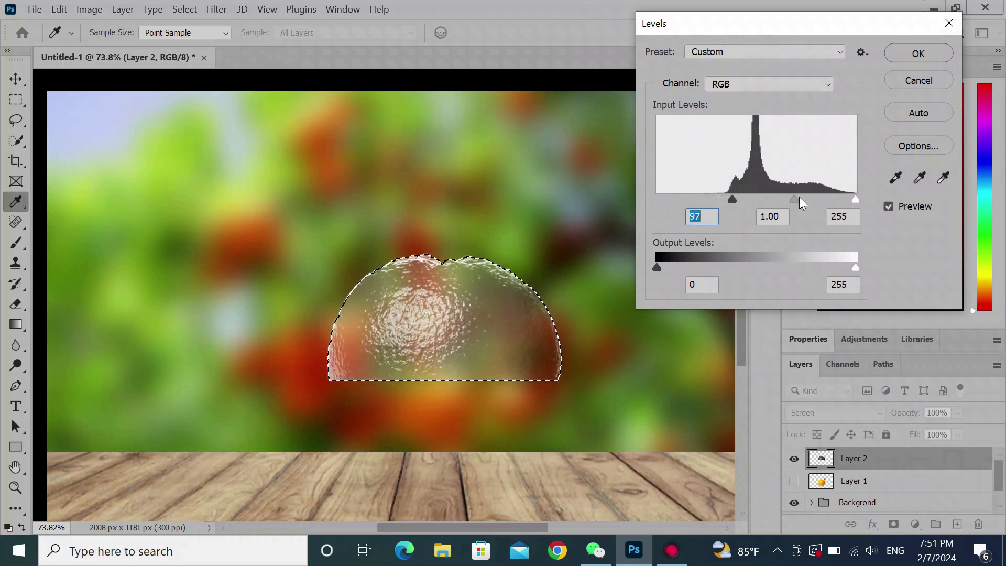
mouse_move(789, 201)
left_mouse_down()
mouse_move(850, 196)
mouse_move(811, 195)
left_mouse_up()
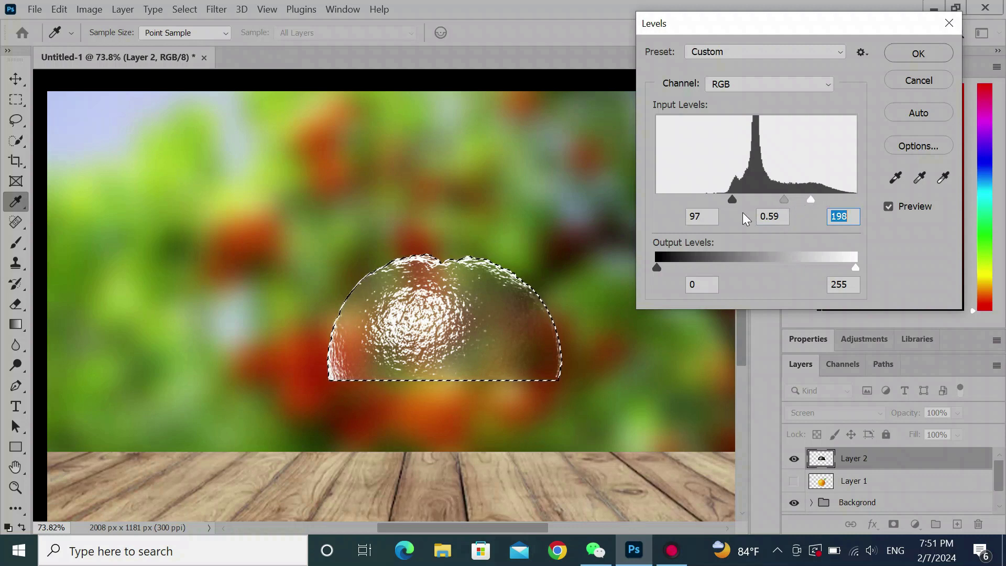
left_click(905, 57)
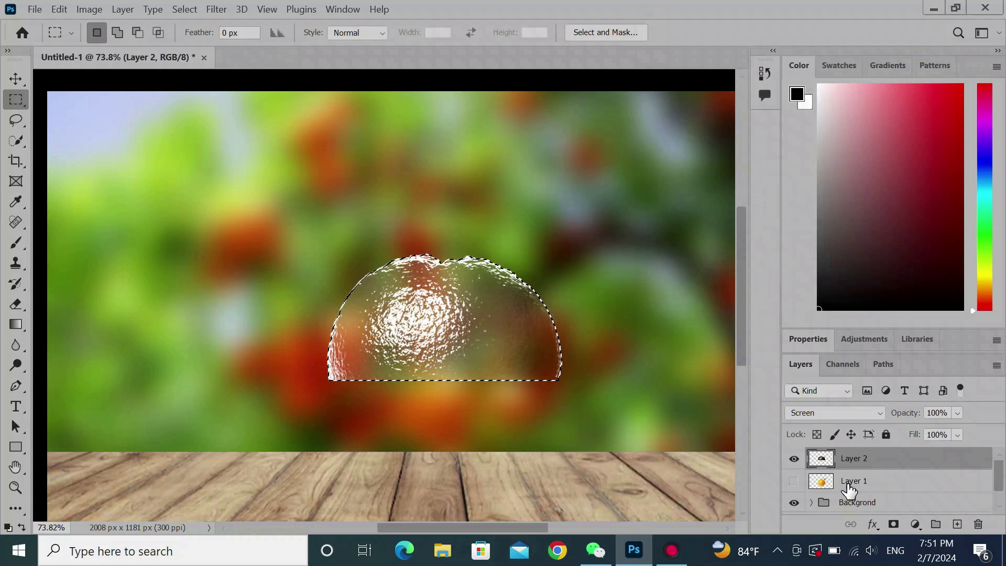
Show Layer 1, add a layer mask from the selection and invert it to hide the orange's solid upper half.
left_click(794, 482)
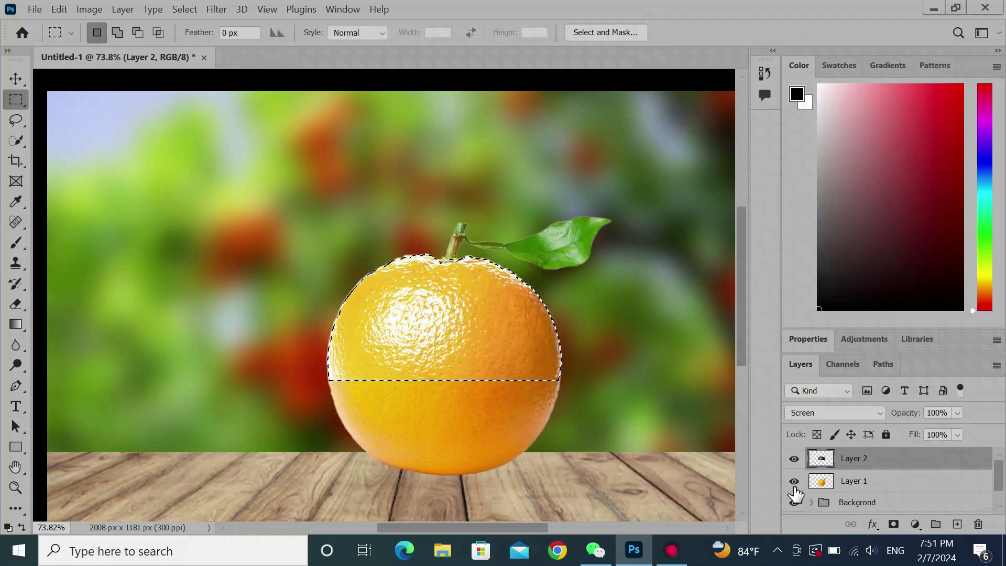
left_click(872, 481)
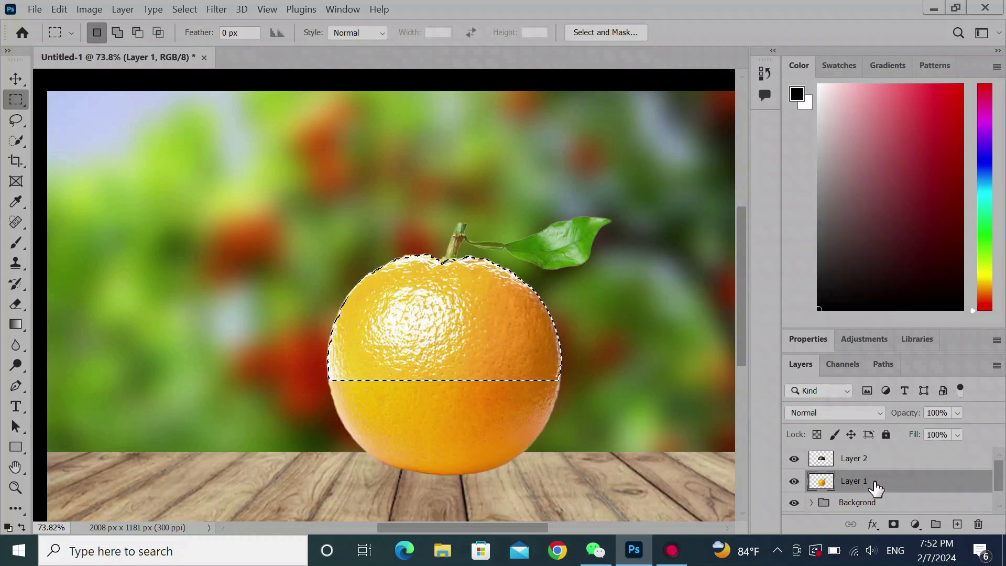
left_click(894, 524)
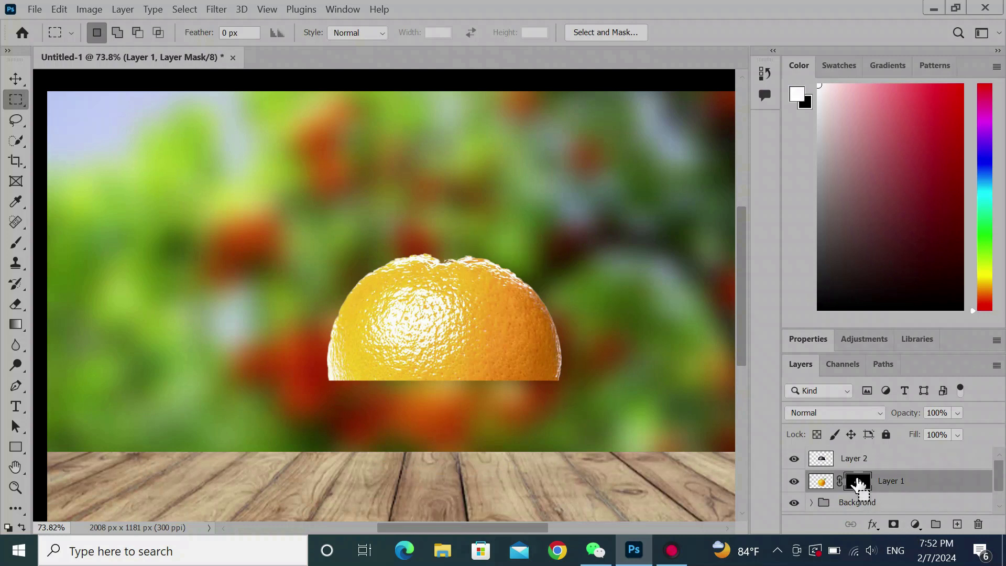
key("ctrl+i")
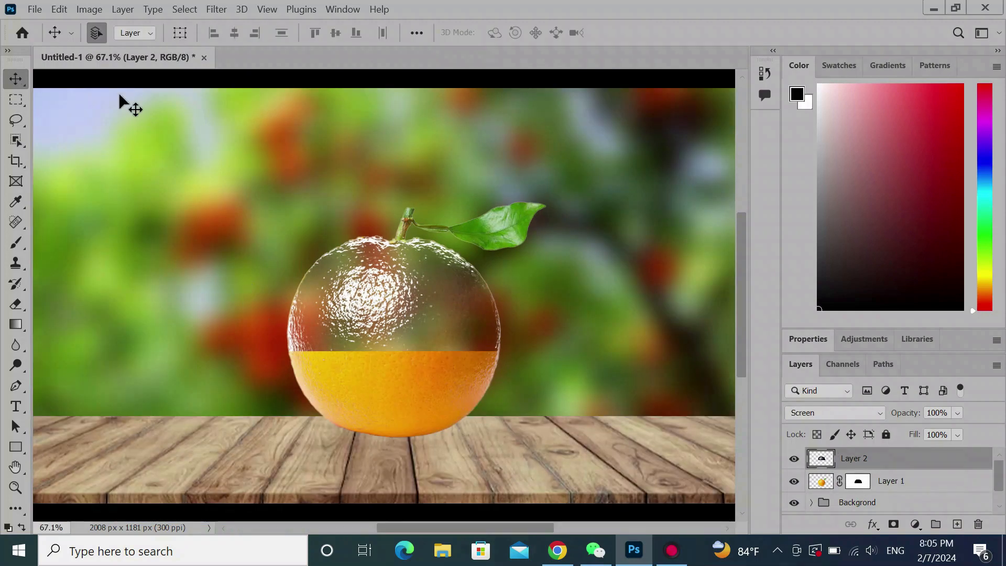
left_click(35, 10)
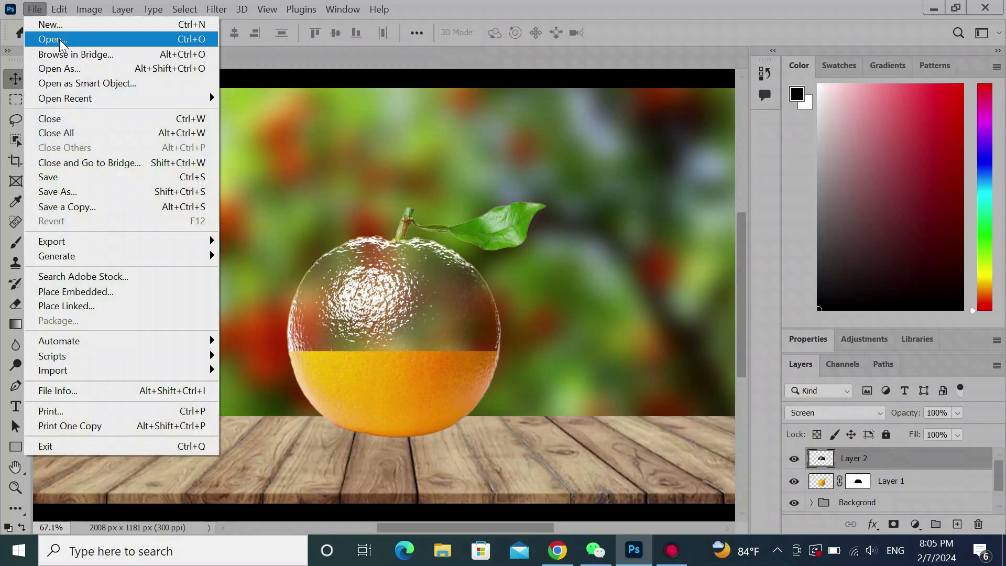
left_click(32, 38)
left_click(193, 159)
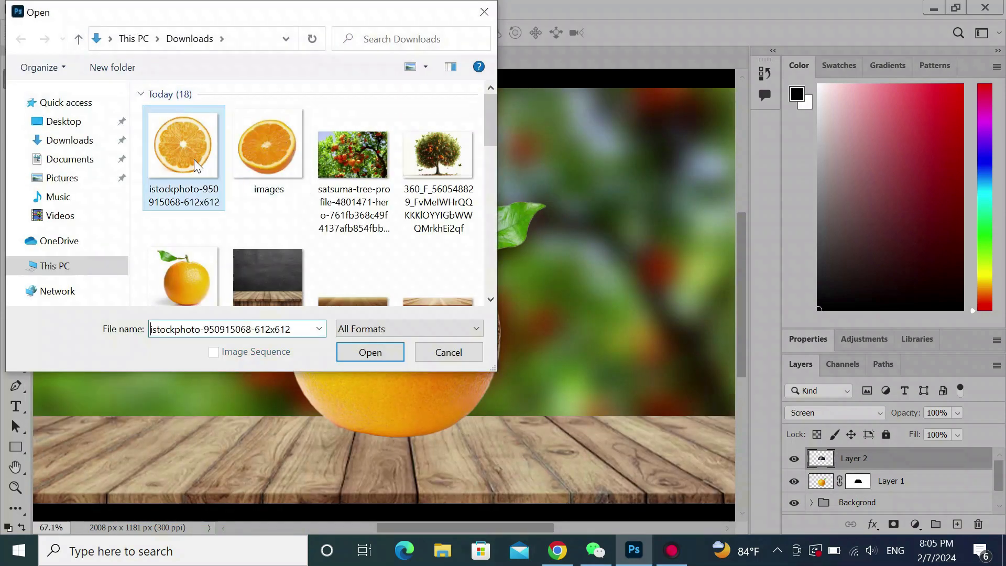
left_click(372, 353)
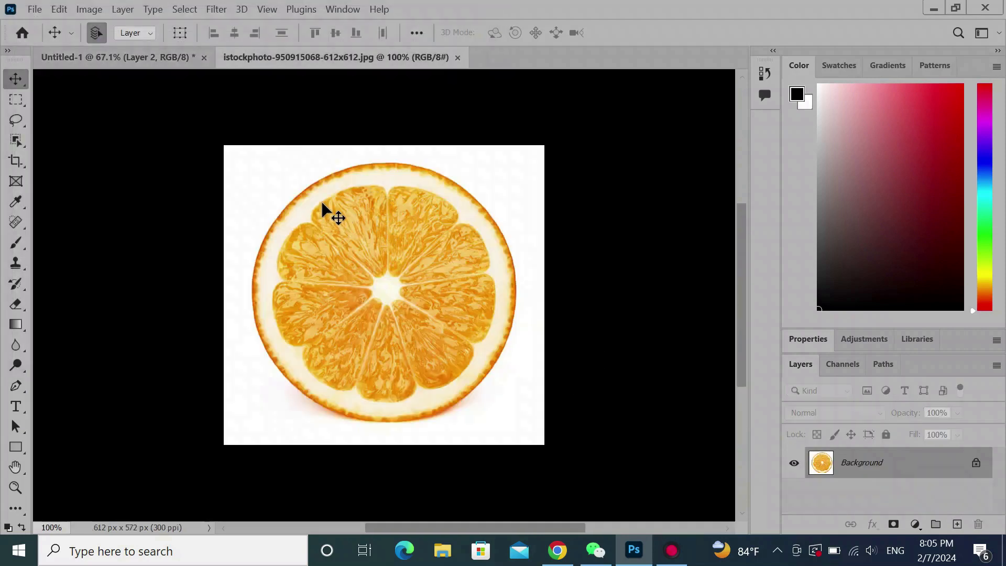
Select the whole round orange slice with the Quick Selection tool, leaving out the white background.
left_click(17, 138)
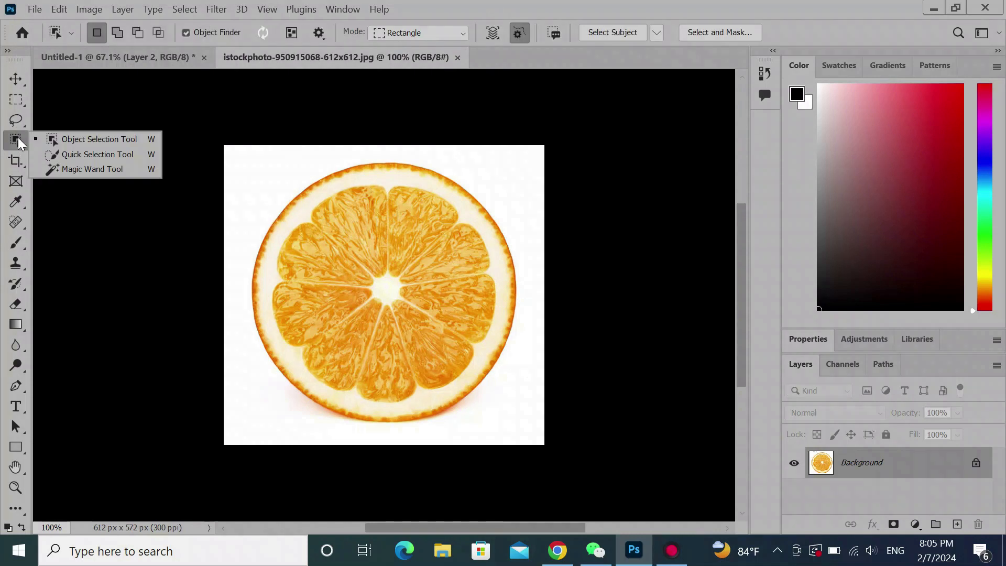
left_click(95, 153)
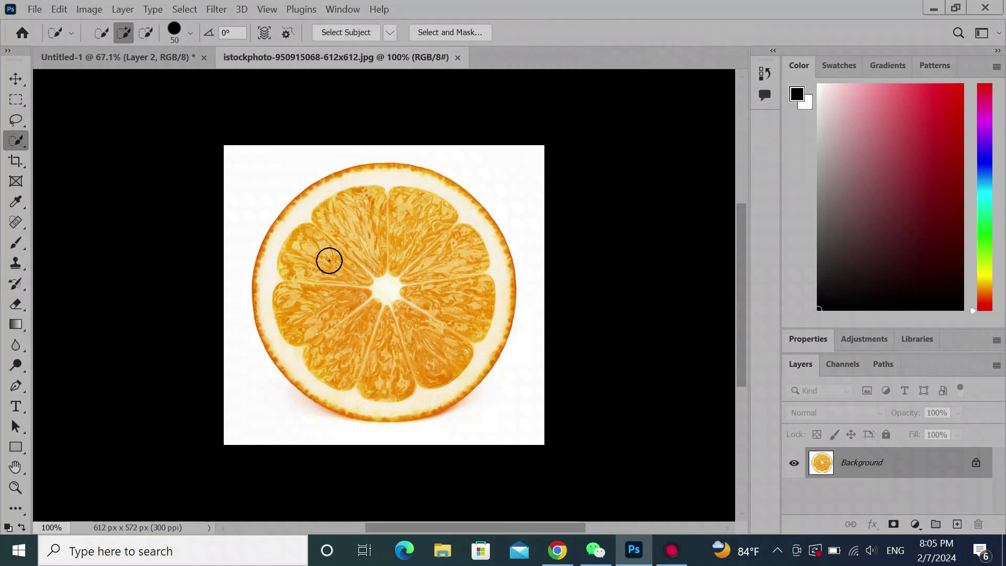
scroll(335, 260, "up", 5)
mouse_move(306, 188)
left_mouse_down()
mouse_move(356, 163)
mouse_move(407, 180)
mouse_move(440, 162)
mouse_move(420, 143)
mouse_move(404, 148)
mouse_move(492, 171)
mouse_move(515, 203)
mouse_move(537, 295)
mouse_move(544, 221)
mouse_move(554, 217)
mouse_move(569, 278)
mouse_move(563, 325)
mouse_move(536, 376)
mouse_move(506, 402)
mouse_move(420, 309)
mouse_move(384, 301)
mouse_move(331, 261)
mouse_move(293, 222)
mouse_move(284, 195)
mouse_move(237, 268)
mouse_move(232, 316)
mouse_move(245, 356)
mouse_move(360, 354)
mouse_move(375, 397)
left_mouse_up()
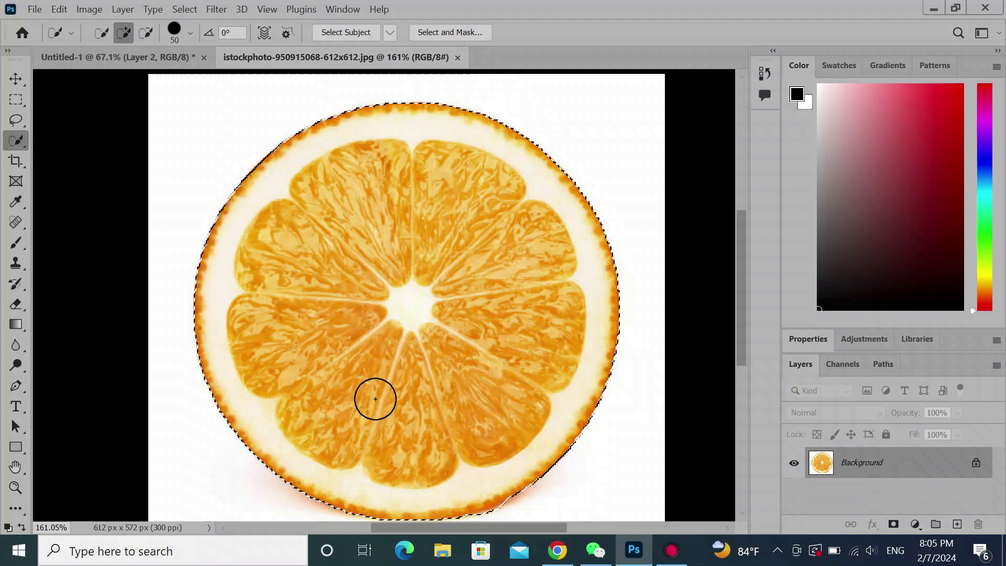
scroll(421, 420, "down", 1)
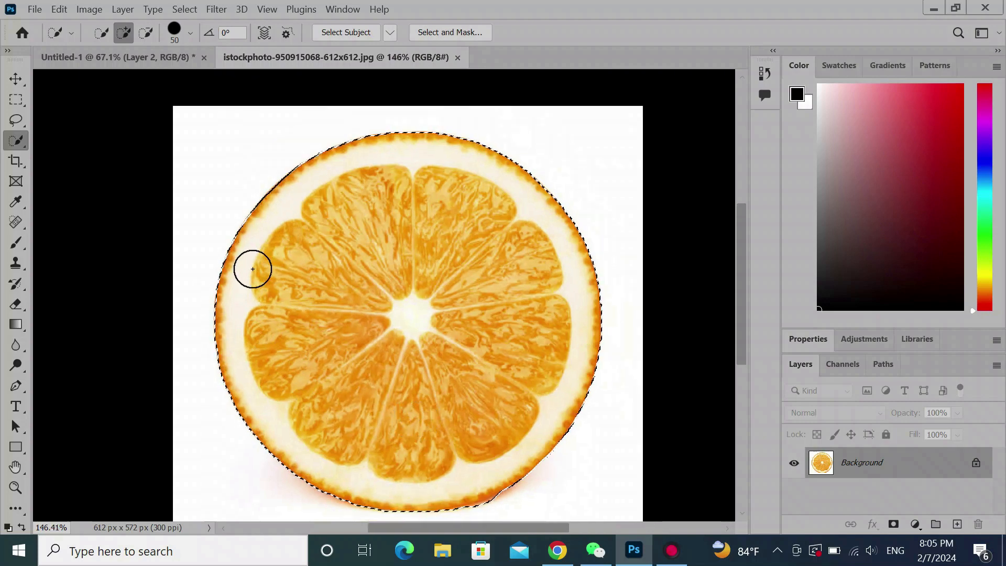
Move the selected slice into the Untitled-1 composite and place it over the orange.
left_click(26, 84)
left_click_drag(296, 272, 129, 59)
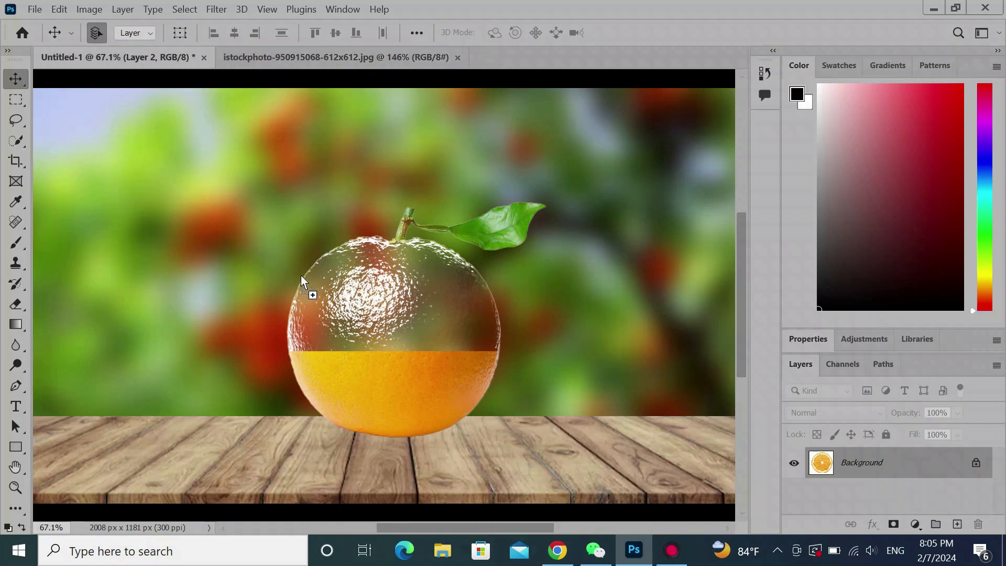
left_click_drag(322, 282, 380, 305)
Free-transform the slice to about 121% width and 14% height so it covers the cut edge of the solid lower half.
key("ctrl+t")
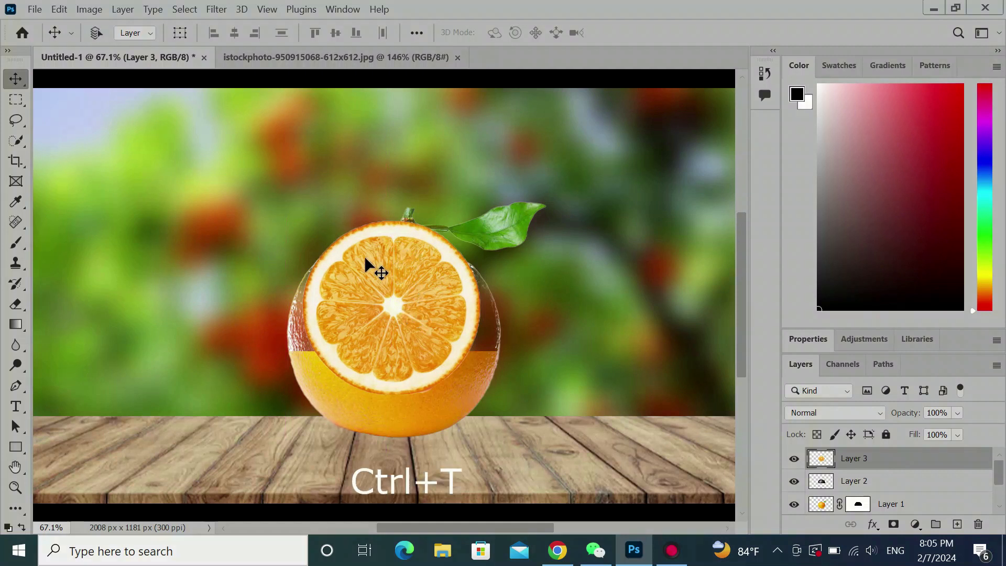
left_click_drag(394, 219, 359, 343)
key("shift")
left_click_drag(480, 335, 505, 338)
left_click_drag(293, 338, 286, 338)
scroll(471, 401, "up", 3)
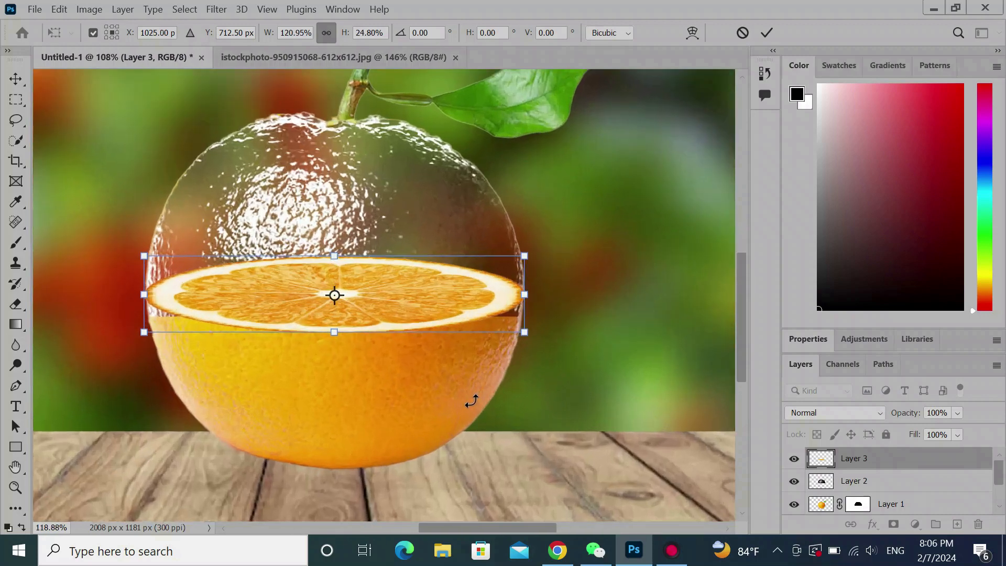
scroll(471, 401, "up", 1)
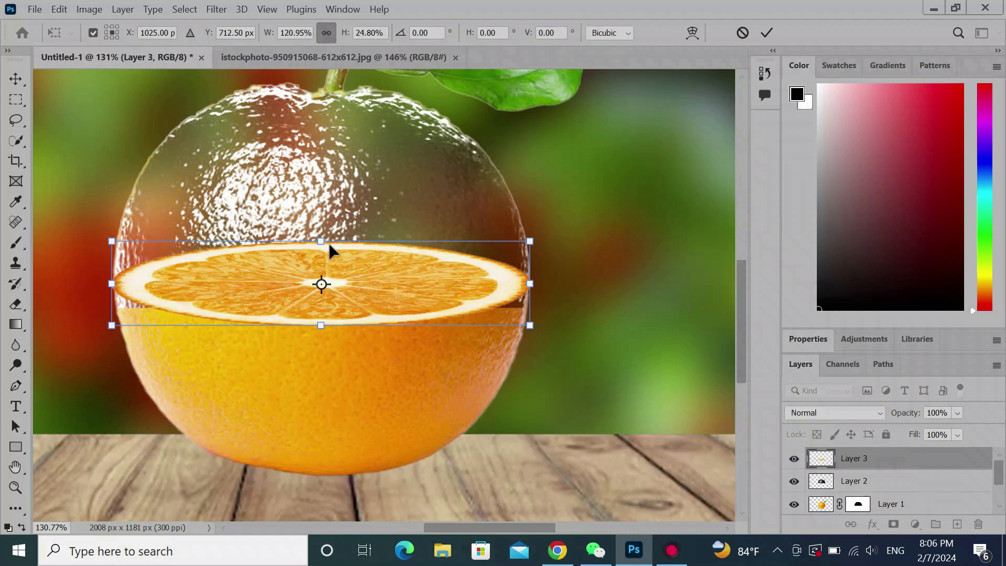
left_click_drag(323, 241, 335, 276)
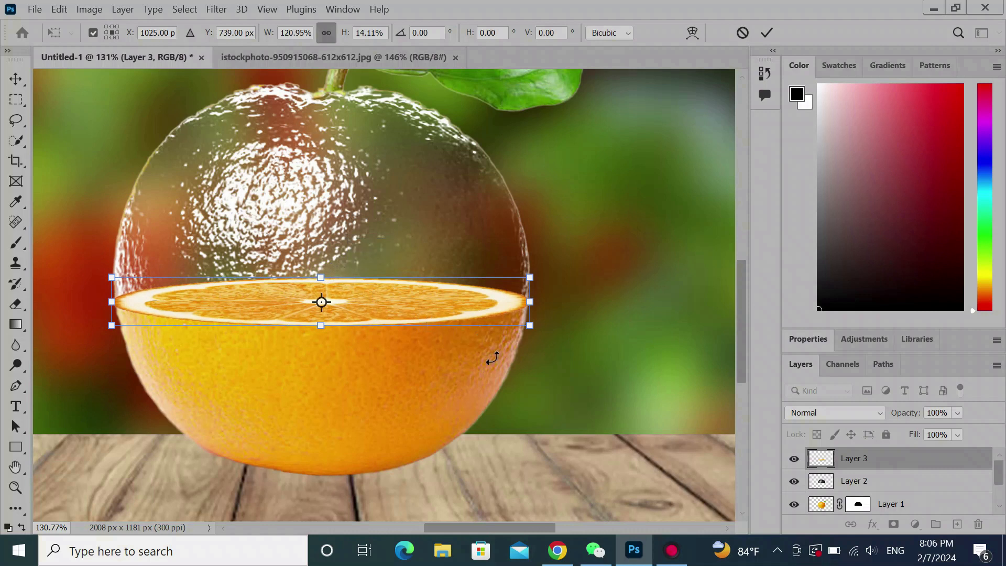
key("Return")
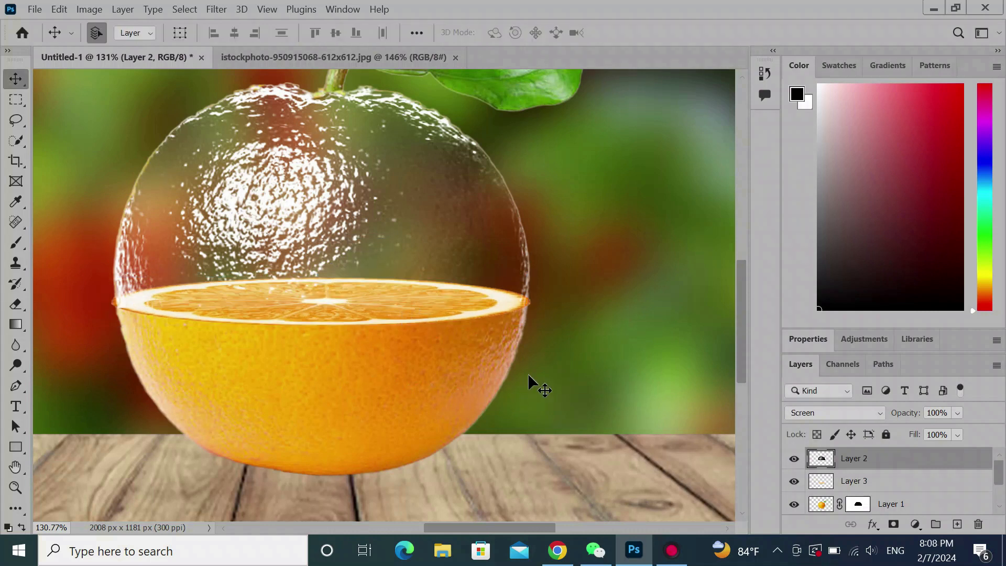
Warp the slice on Layer 3, pulling its left and right ends inward to fit the orange's outline.
left_click_drag(853, 458, 853, 487)
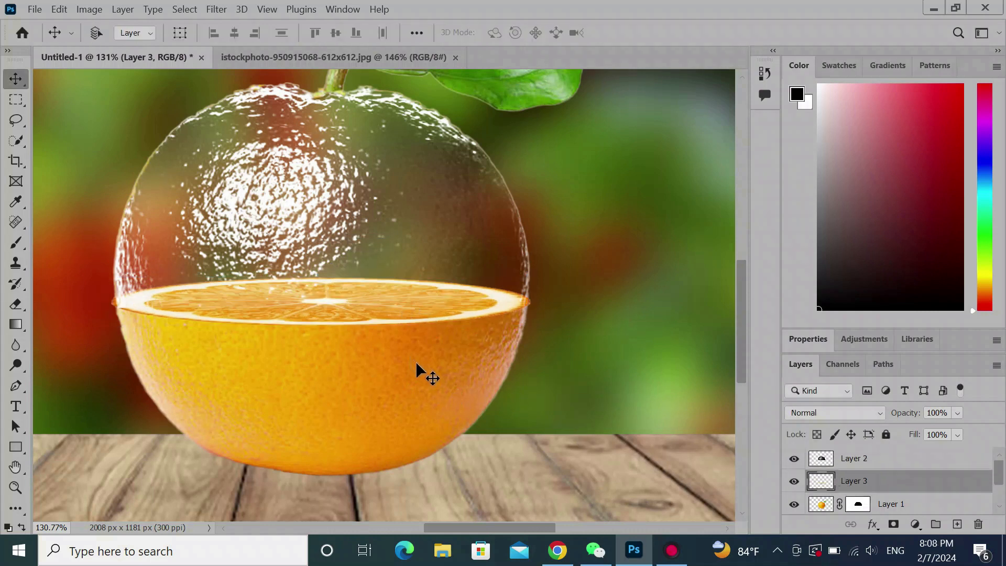
key("ctrl+t")
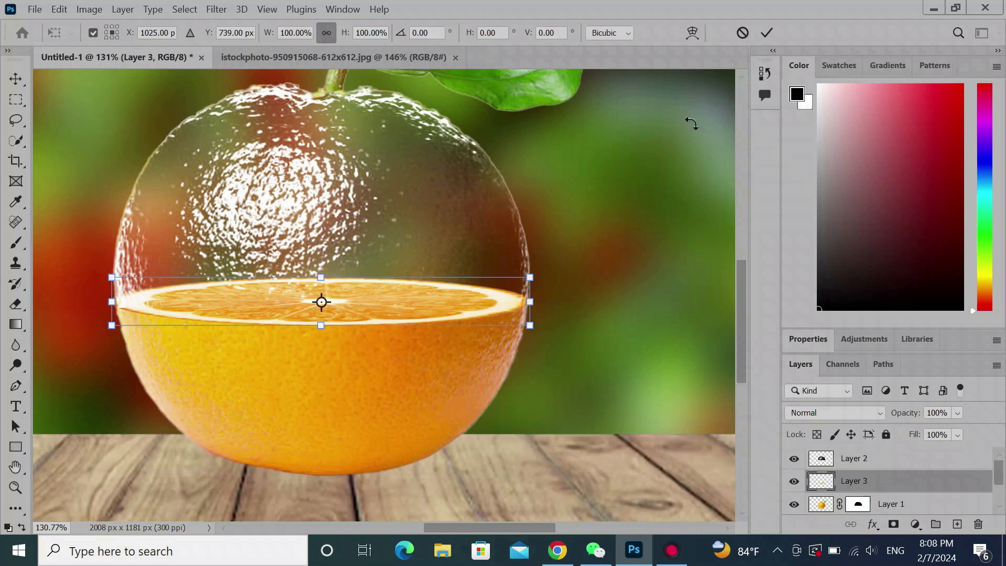
left_click(690, 37)
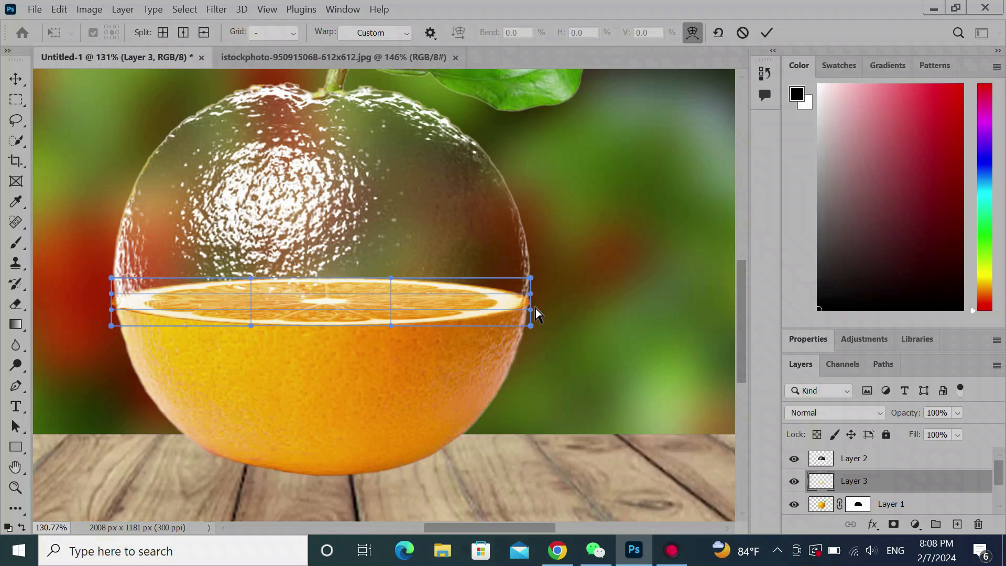
left_click_drag(520, 308, 520, 311)
left_click_drag(113, 296, 119, 312)
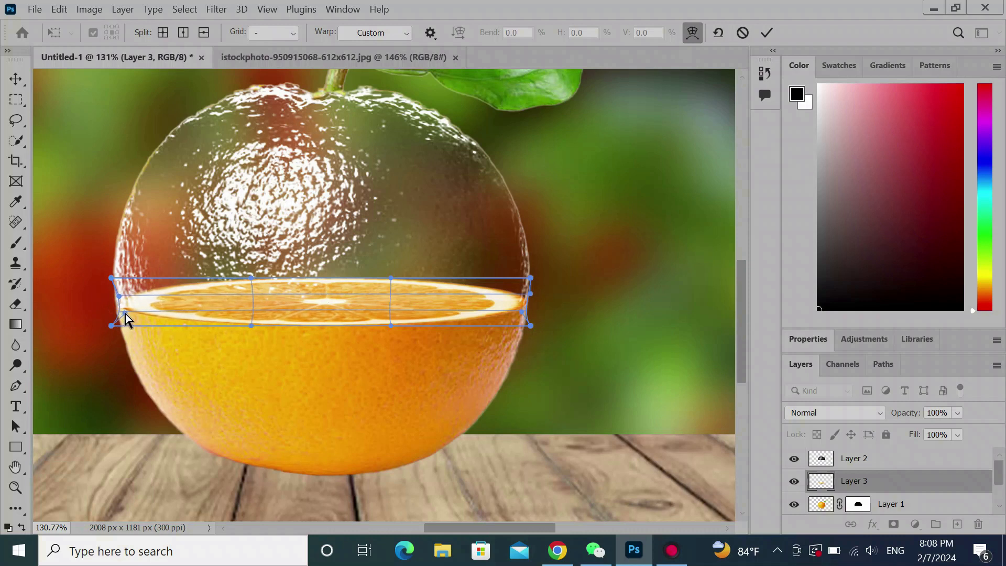
left_click_drag(124, 313, 124, 310)
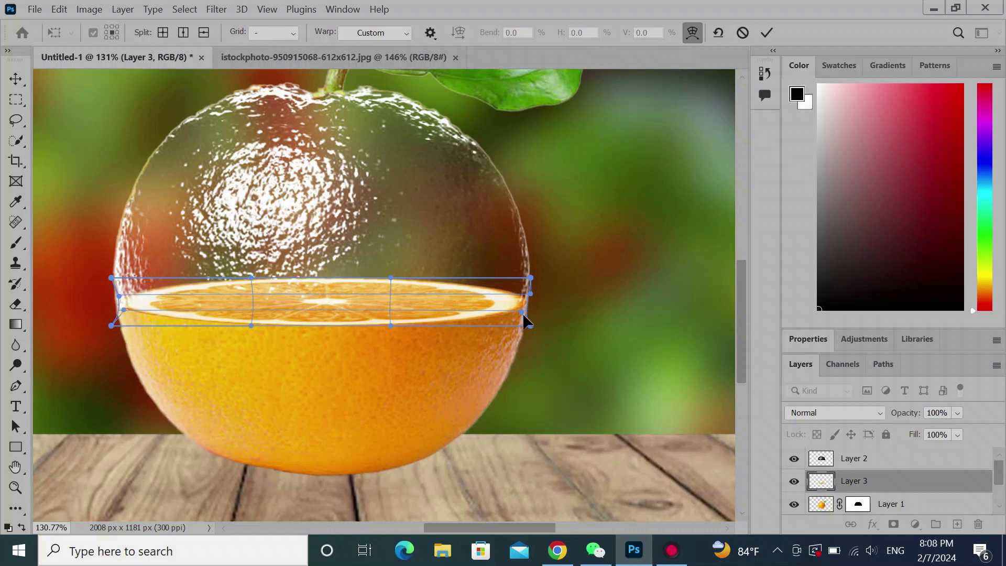
left_click_drag(523, 312, 516, 309)
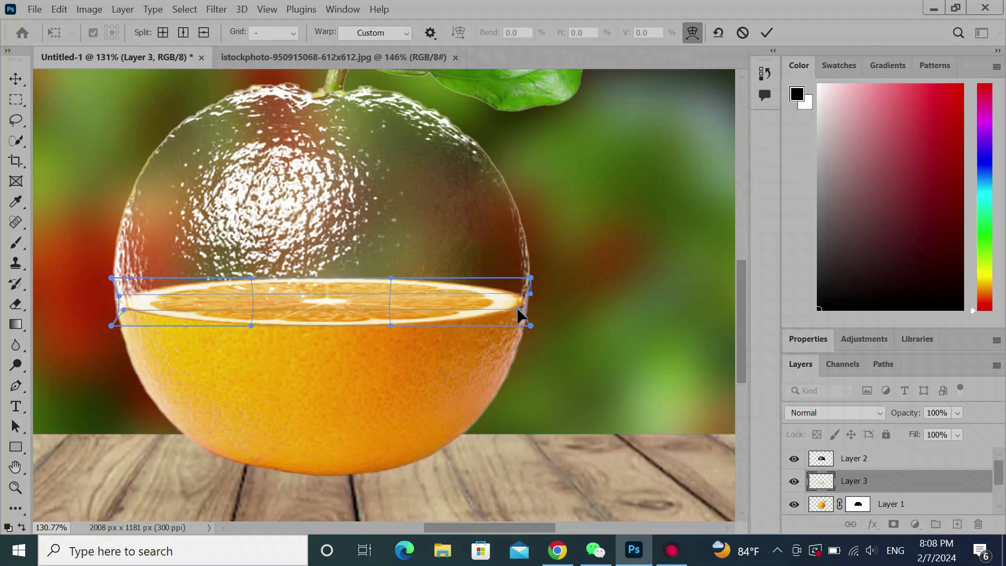
Warp the slice's upper edge downward to flatten its back rim inside the glass-like shell.
left_click_drag(530, 278, 529, 287)
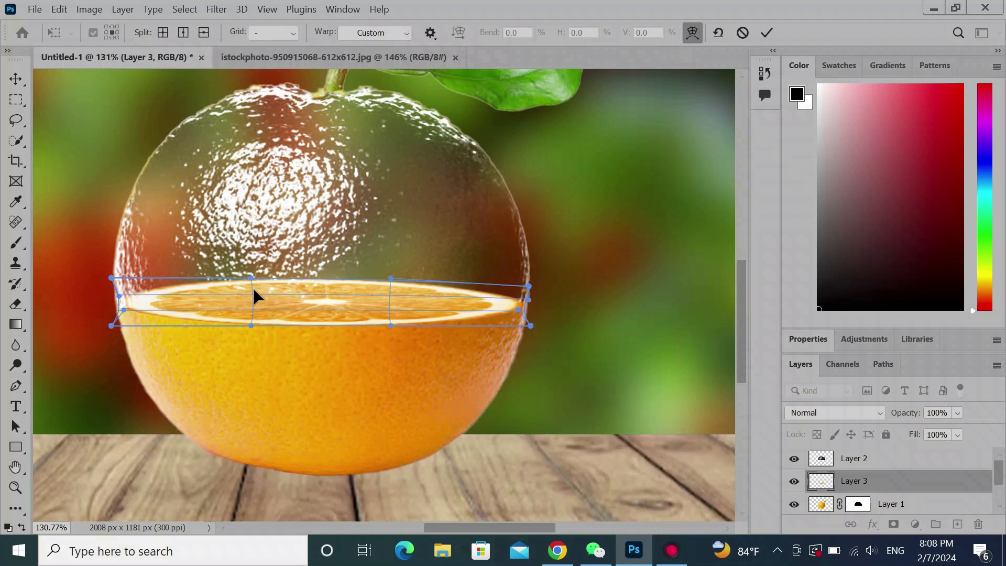
left_click_drag(251, 278, 255, 299)
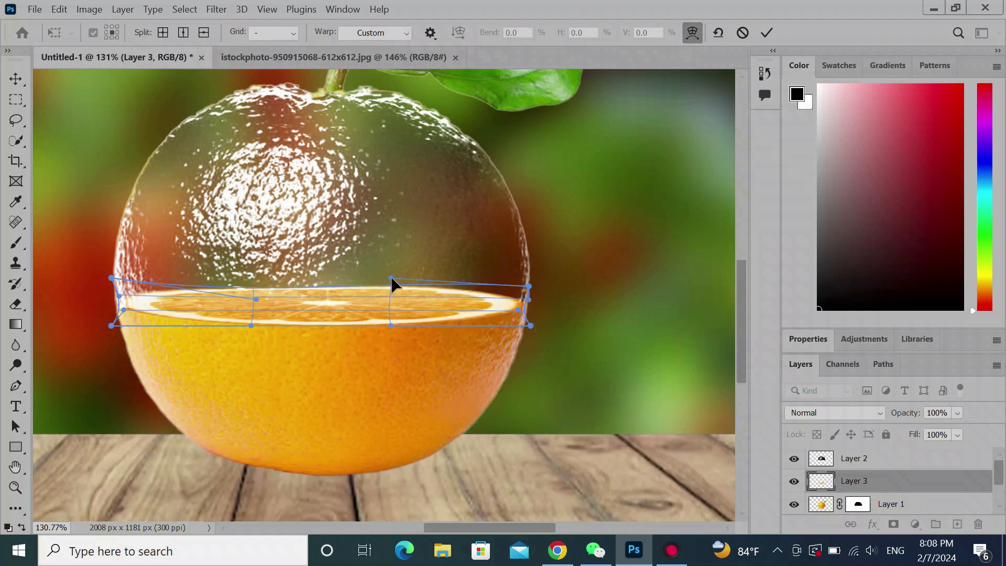
left_click_drag(391, 278, 393, 284)
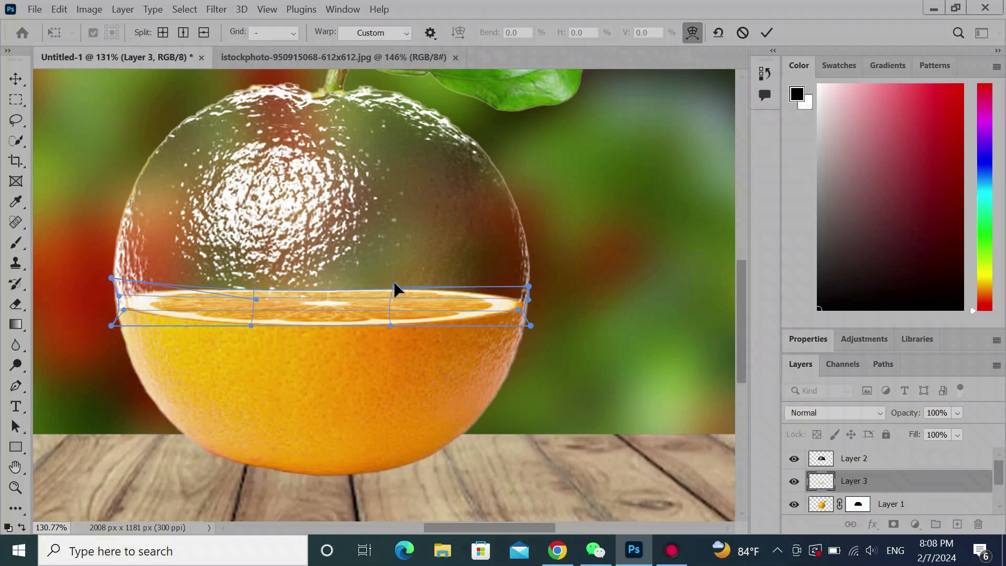
left_click_drag(254, 299, 262, 299)
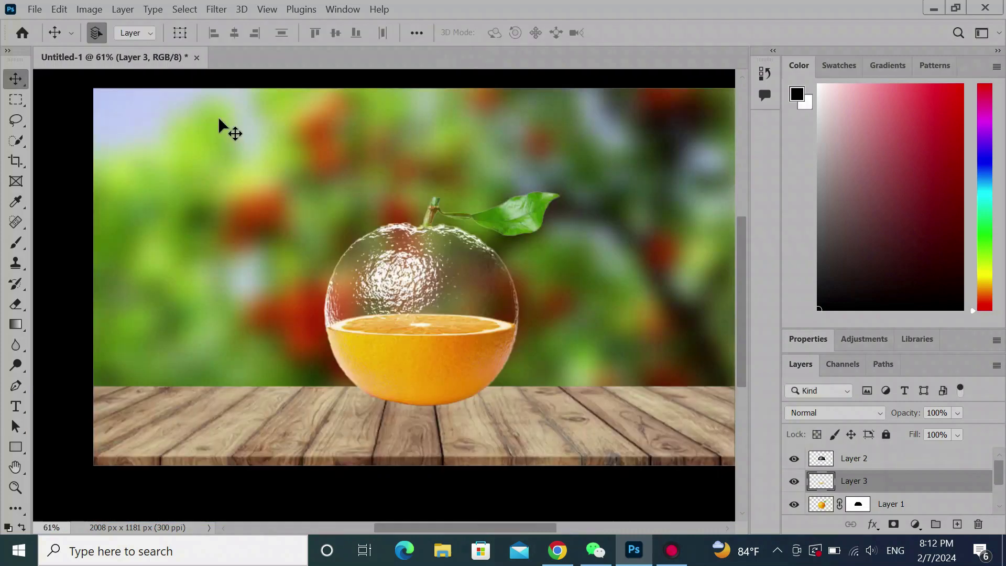
Open the orange tree image on a white background, whose file name begins with 360_F_560548829.
left_click(35, 9)
left_click(47, 38)
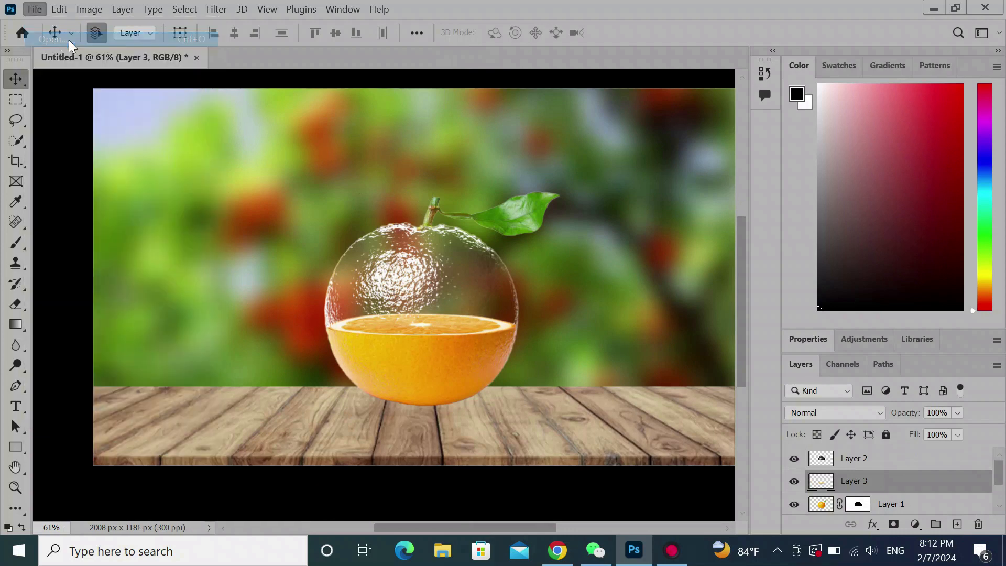
left_click(420, 167)
left_click(367, 354)
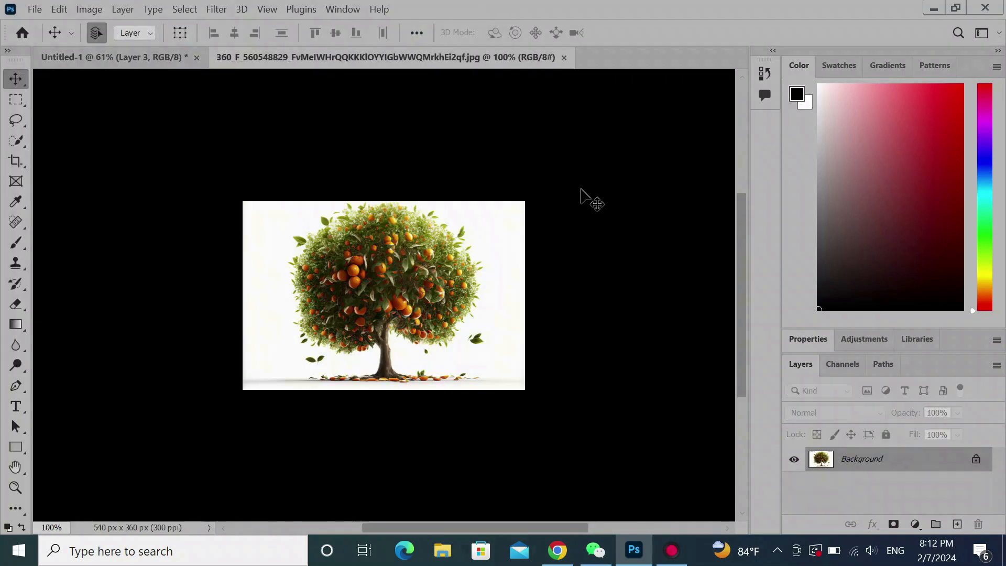
Select the orange tree with the Object Selection tool and move it into the Untitled-1 composite beside the orange.
left_click(16, 141)
left_click(73, 142)
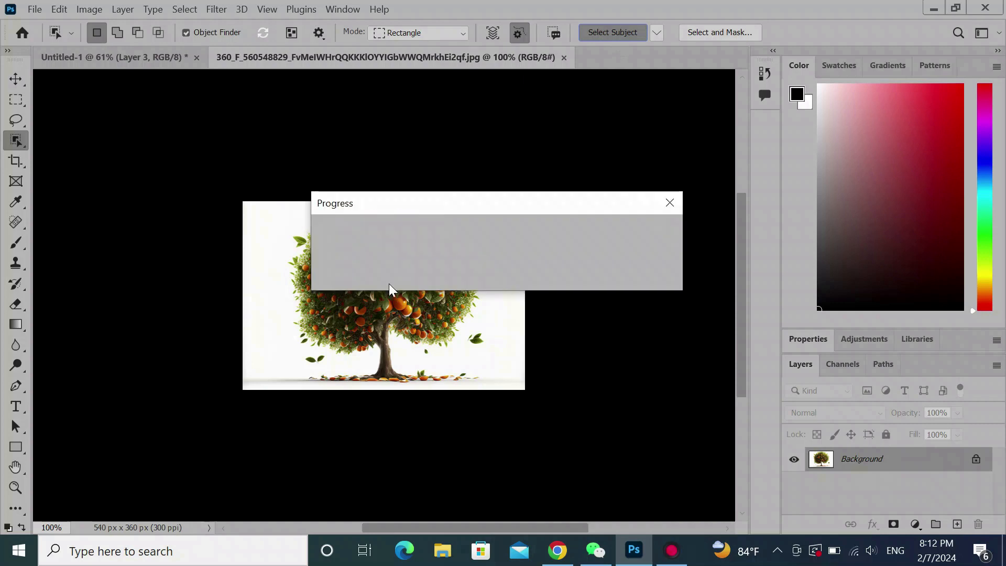
left_click(15, 78)
left_click_drag(335, 249, 137, 59)
left_click_drag(243, 278, 251, 269)
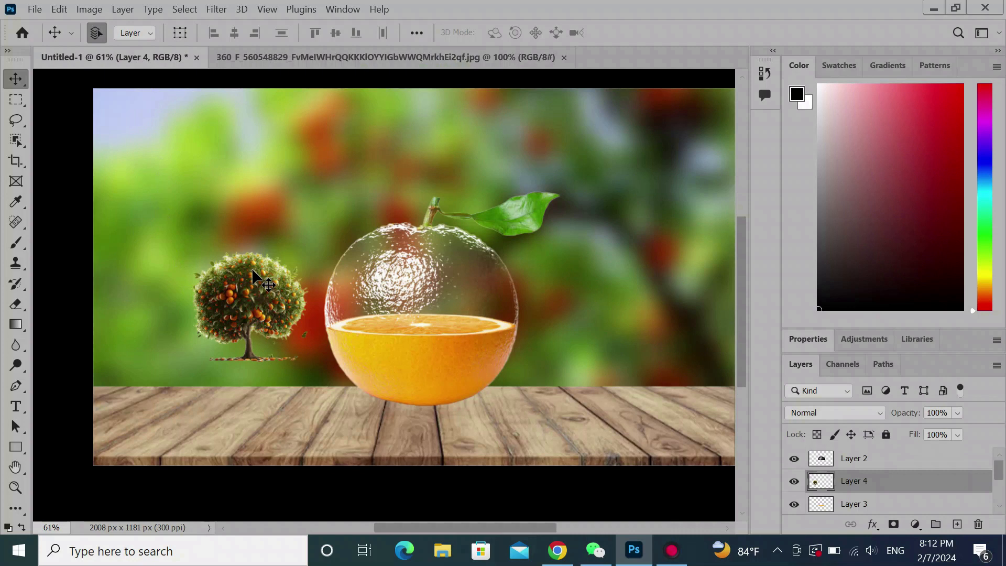
Free-transform the tree to about 67% and place it on the orange slice inside the glass-like shell.
key("ctrl+t")
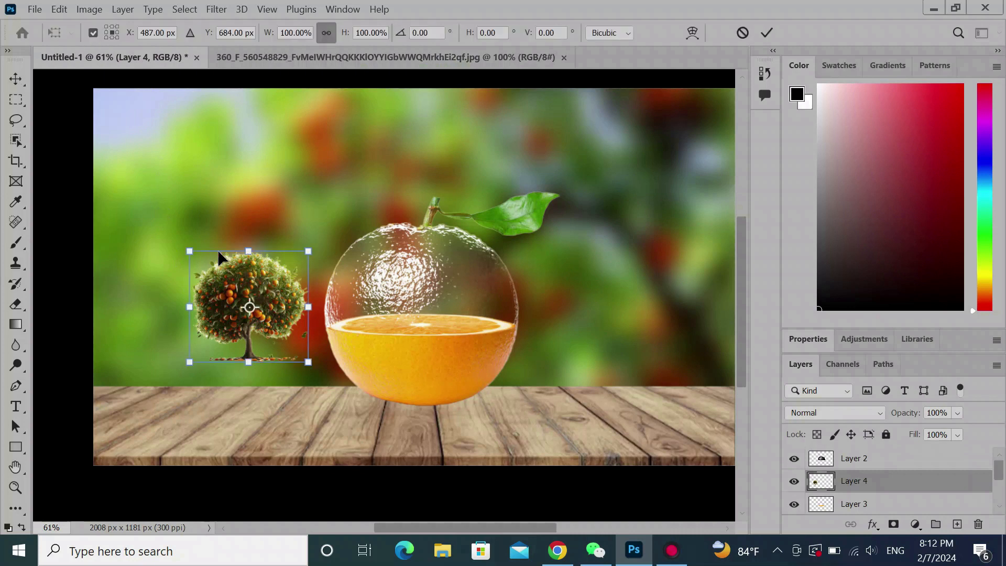
left_click_drag(190, 251, 426, 273)
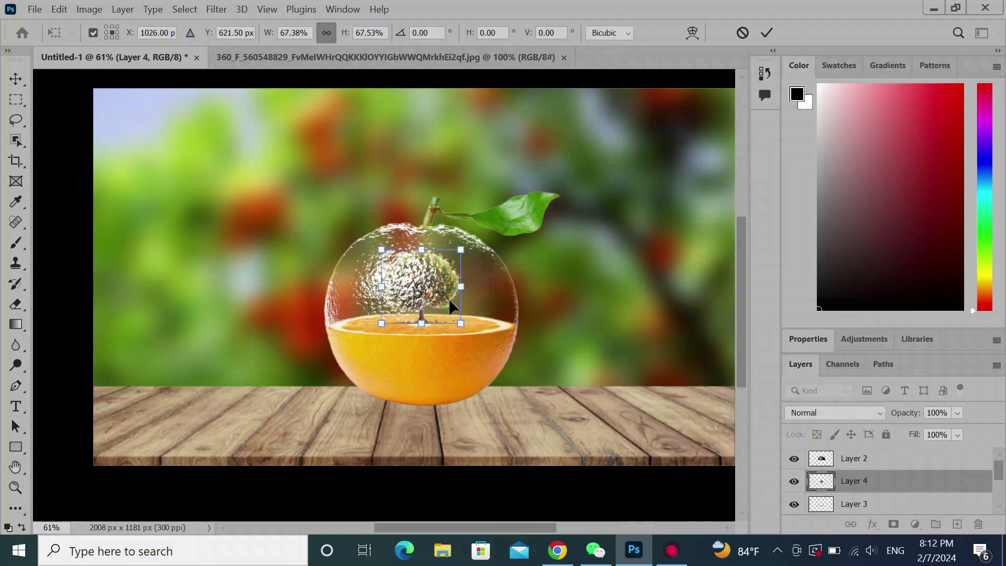
scroll(548, 313, "up", 3)
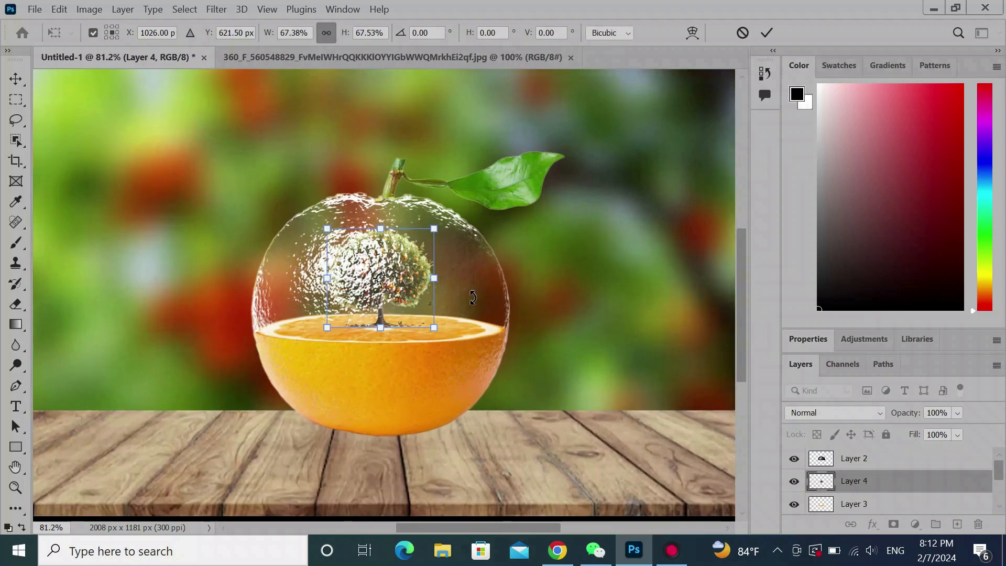
scroll(393, 318, "up", 5)
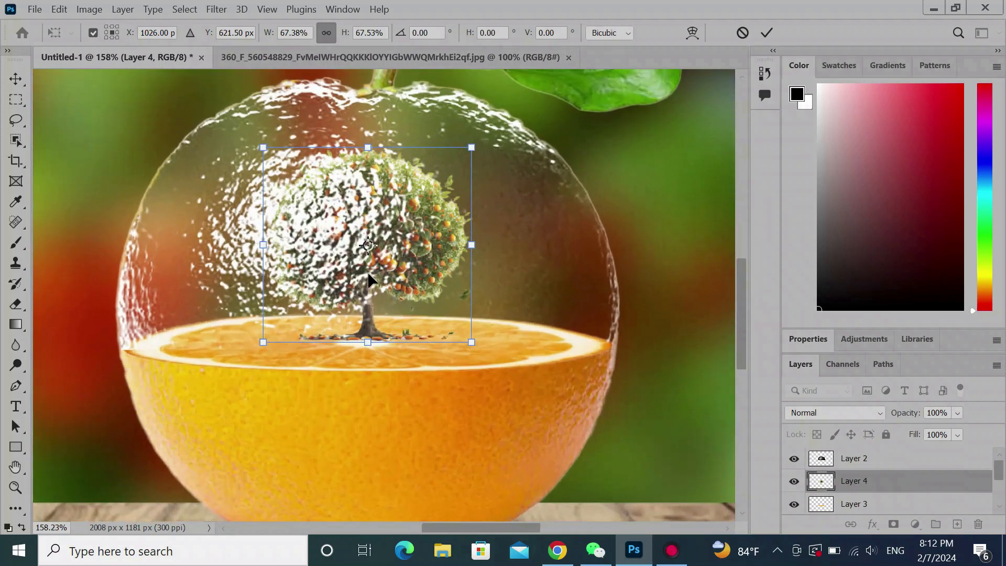
left_click_drag(367, 265, 367, 265)
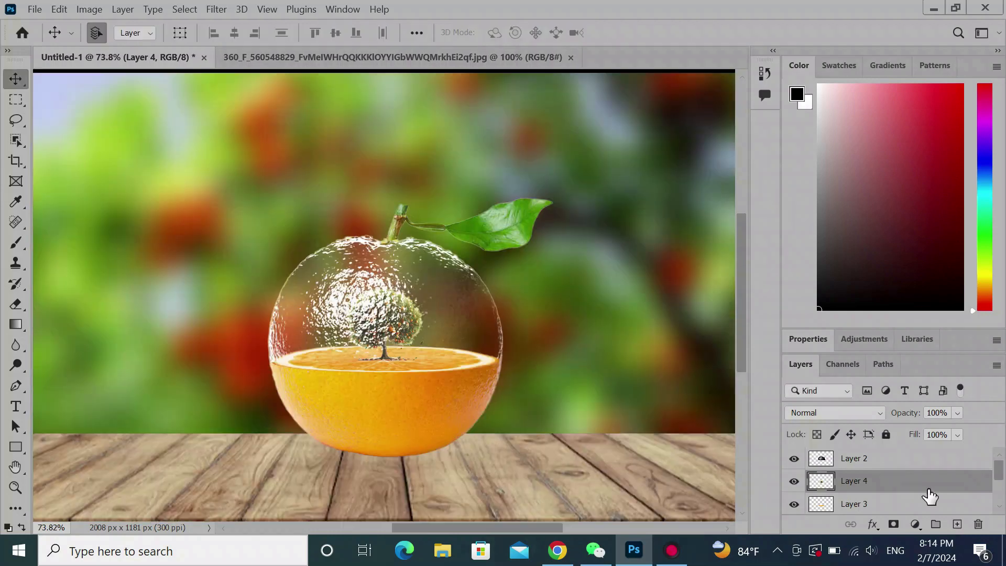
Add a new empty layer between Layer 1 and the background group.
scroll(930, 494, "down", 3)
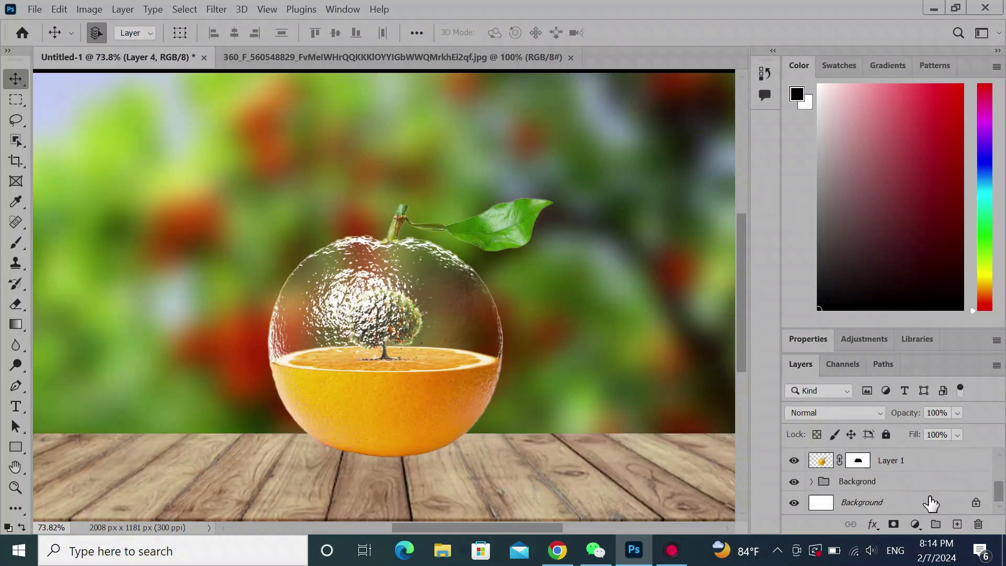
left_click(896, 504)
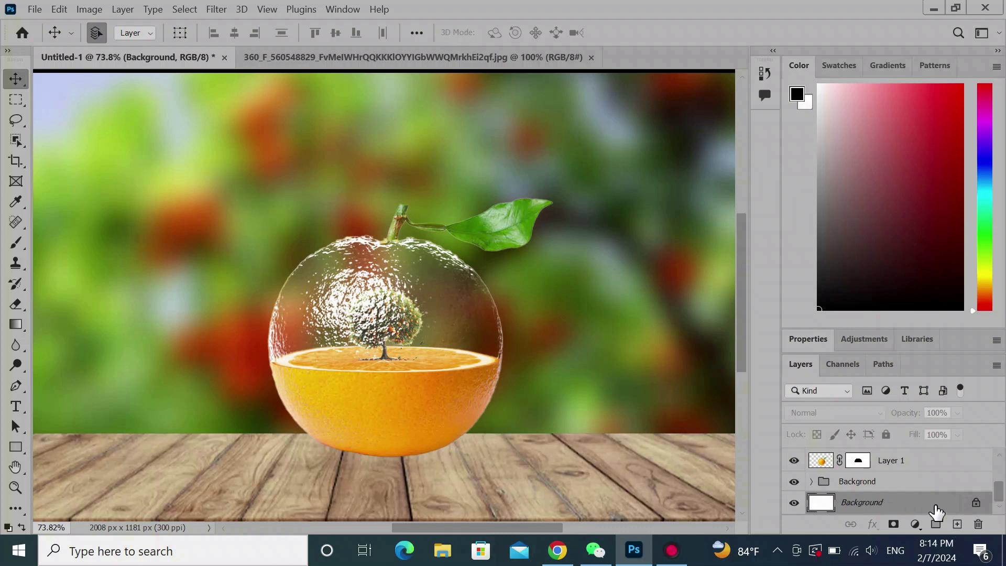
left_click(915, 487)
left_click(957, 526)
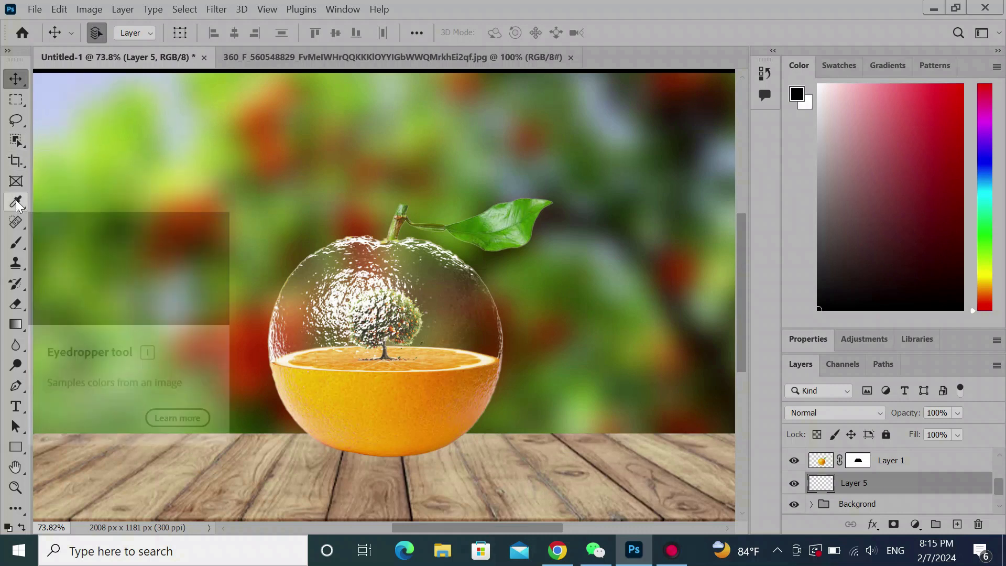
Paint one large soft black spot beside the orange's lower half with the Brush at size 800.
left_click_drag(16, 242, 71, 242)
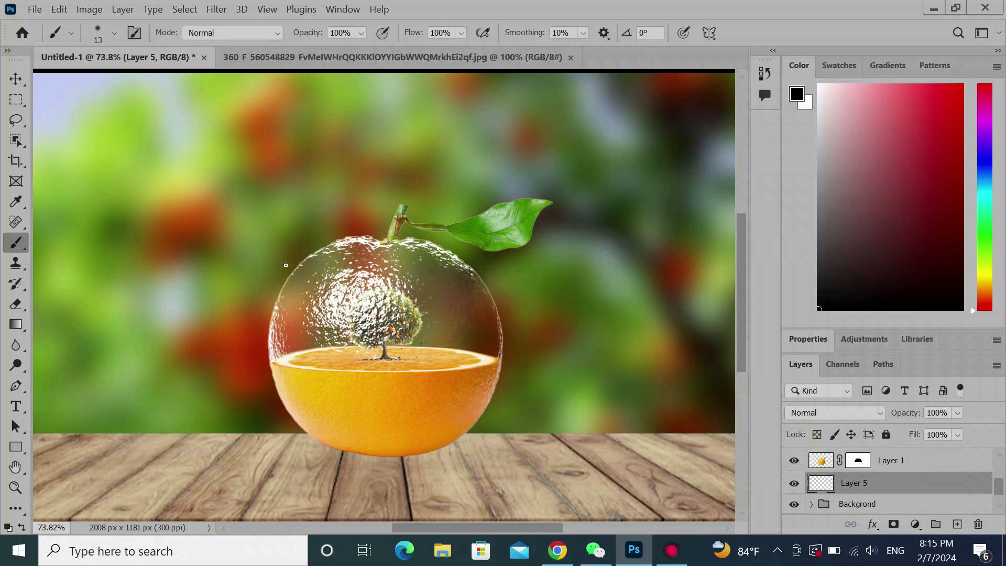
key("bracketright")
key("bracketright")
key("bracketright")
key("bracketright")
key("bracketright")
key("bracketright")
key("bracketright")
key("bracketright")
key("bracketright")
key("bracketright")
key("bracketright")
key("bracketright")
key("bracketright")
key("bracketright")
key("bracketright")
key("bracketright")
key("bracketright")
key("bracketright")
key("bracketright")
key("bracketright")
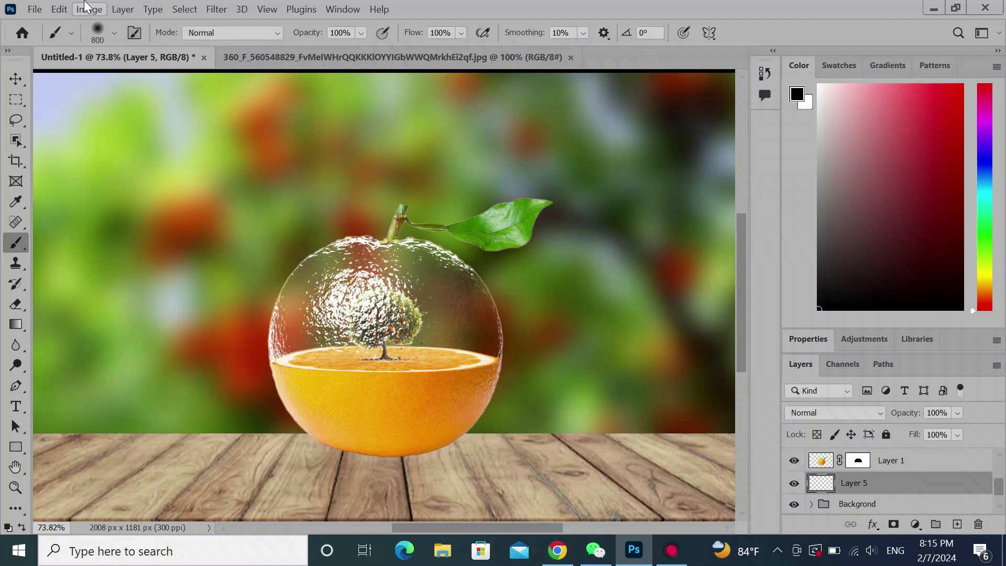
left_click(111, 37)
left_click(112, 37)
left_click(560, 401)
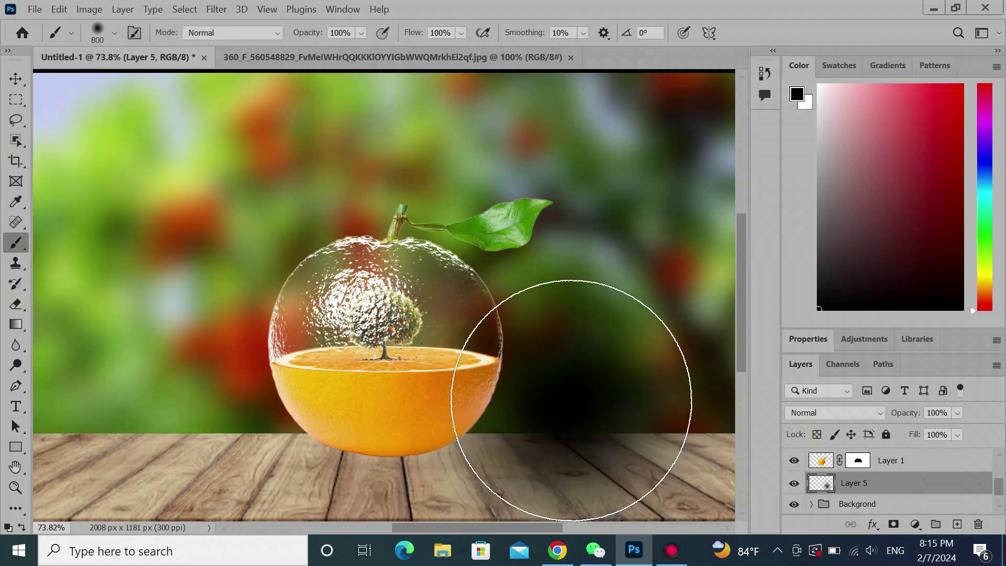
Free-transform the black spot to about 74% width and 23% height and place it under the orange as its shadow.
key("ctrl+t")
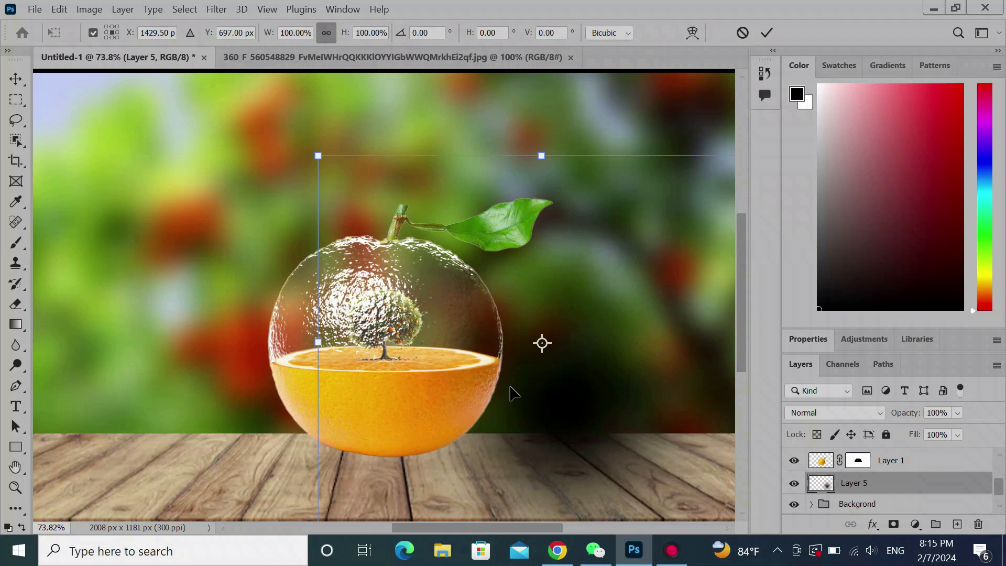
mouse_move(541, 156)
left_mouse_down()
mouse_move(570, 230)
mouse_move(574, 328)
mouse_move(553, 254)
mouse_move(544, 410)
mouse_move(578, 456)
mouse_move(405, 466)
mouse_move(411, 459)
mouse_move(402, 458)
left_mouse_up()
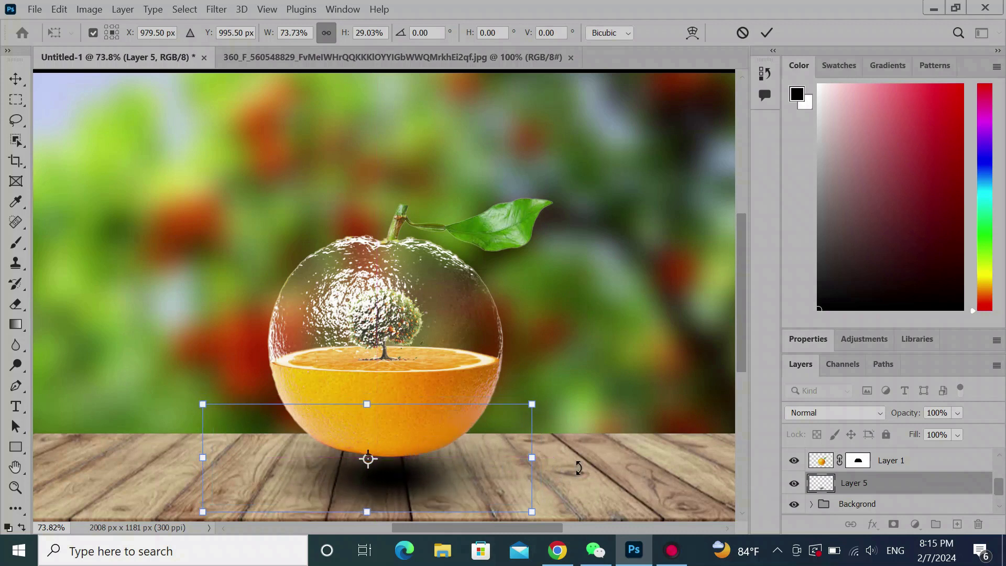
left_click_drag(366, 403, 368, 415)
left_click_drag(419, 483, 411, 461)
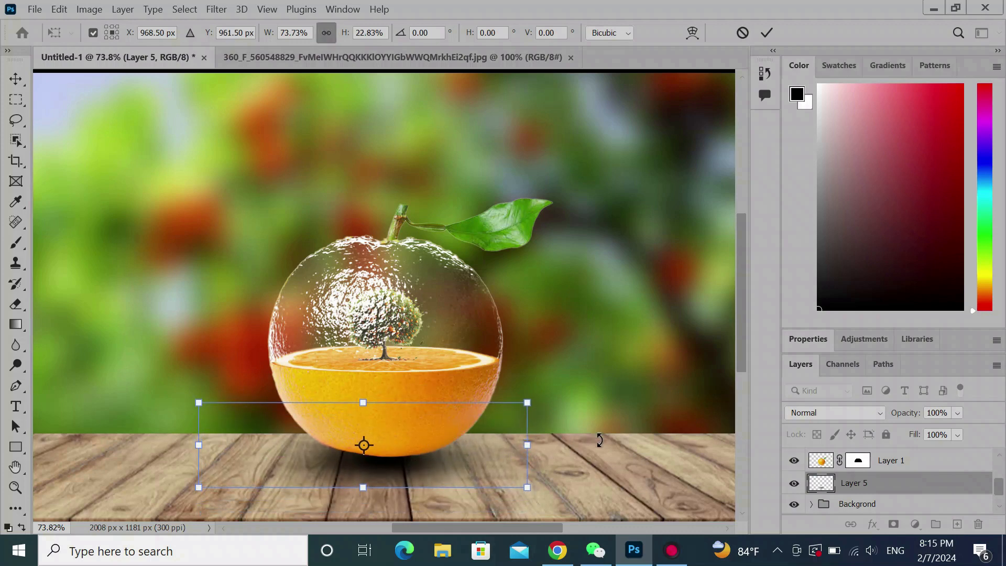
scroll(649, 460, "down", 3)
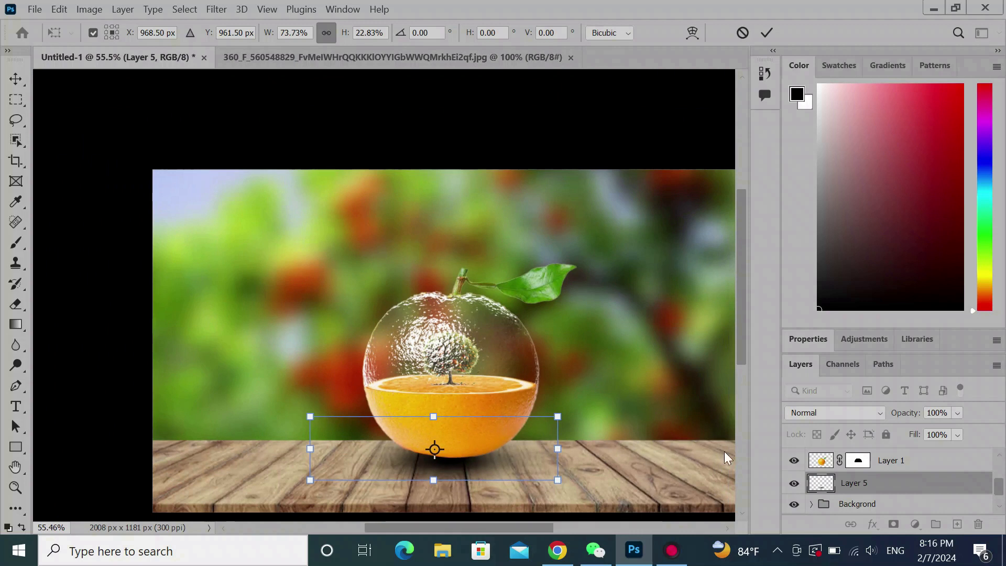
Set the shadow layer's opacity to 77%, nudge the shadow slightly downward and apply the transform.
left_click(956, 412)
mouse_move(982, 432)
left_mouse_down()
mouse_move(958, 434)
mouse_move(969, 436)
left_mouse_up()
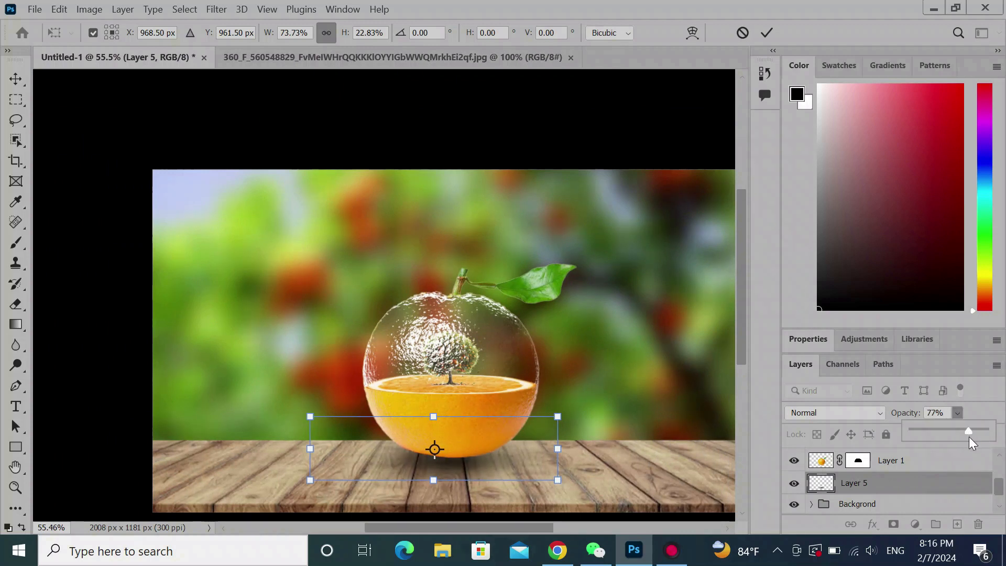
left_click(954, 412)
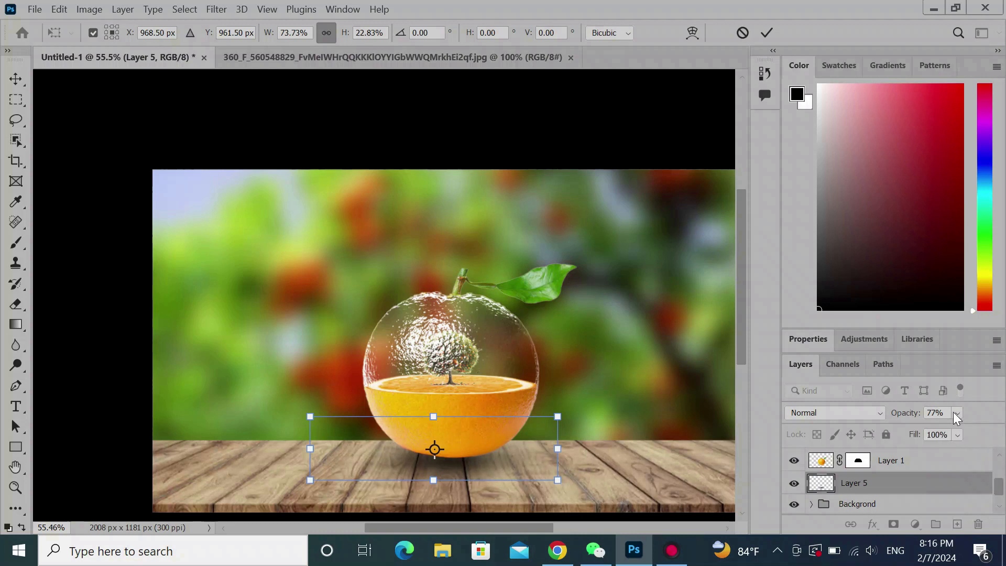
left_click_drag(449, 457, 449, 459)
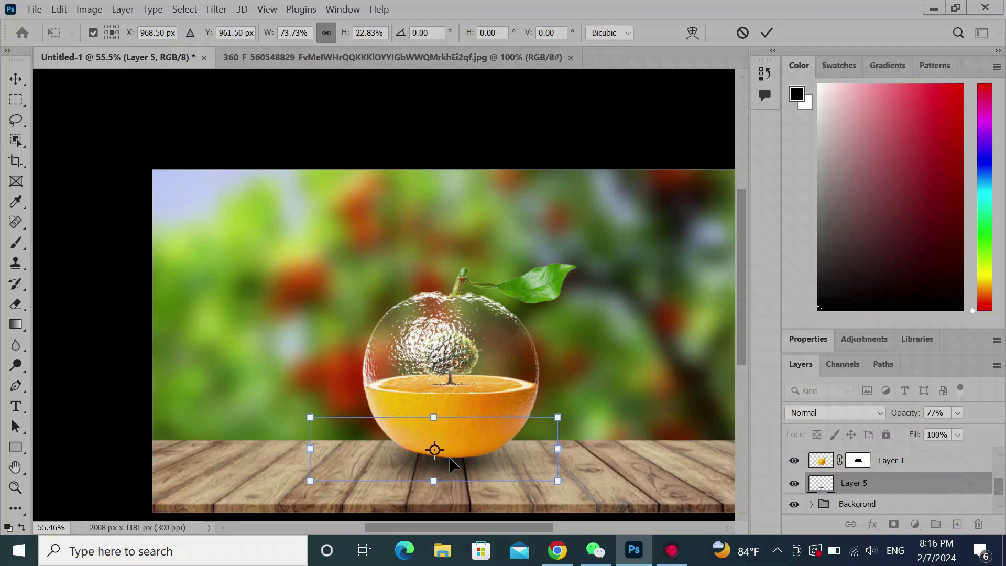
left_click(766, 32)
key("b")
key("bracketleft")
key("bracketleft")
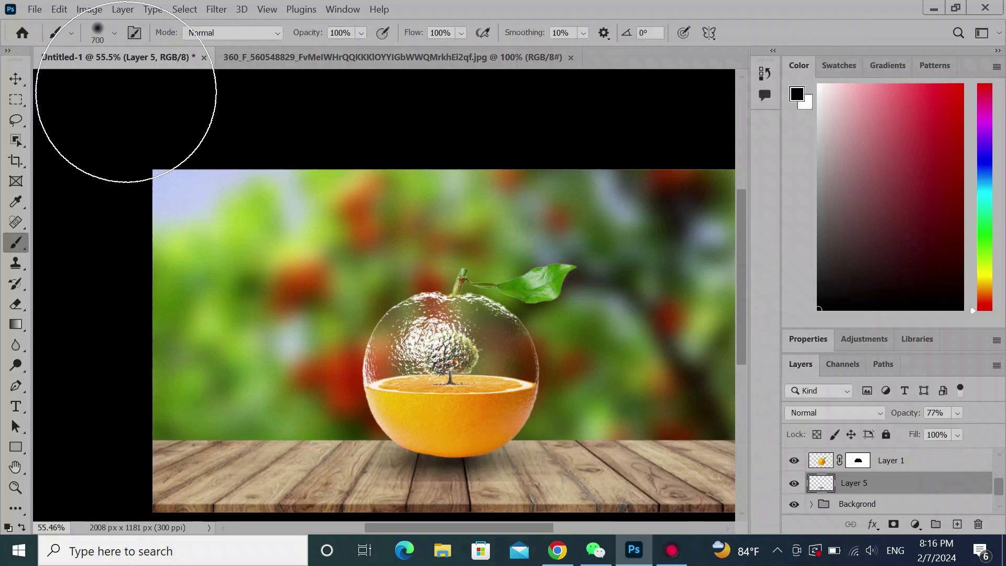
key("bracketleft")
key("bracketleft")
key("bracketleft")
key("bracketleft")
key("bracketleft")
key("bracketleft")
key("bracketleft")
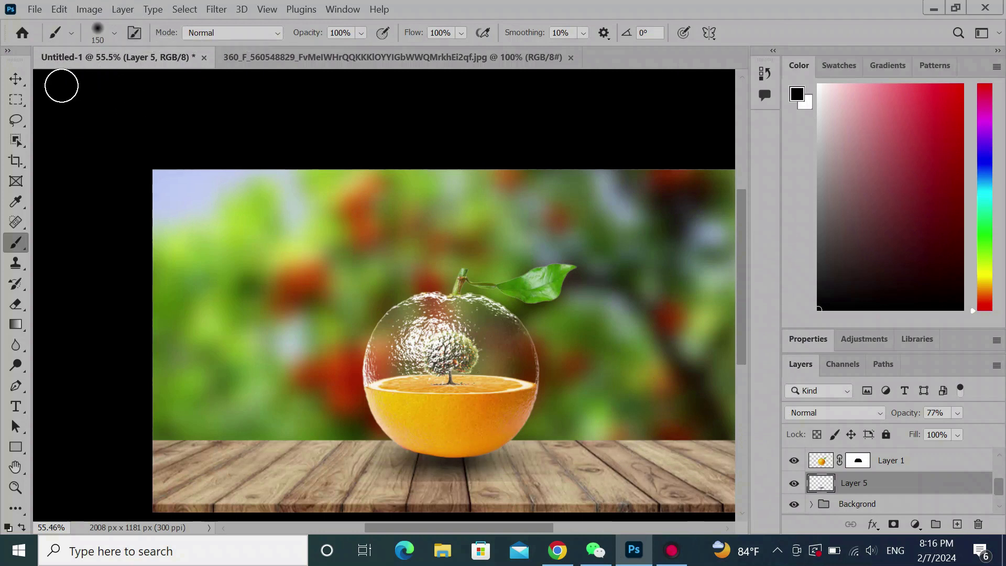
left_click(17, 83)
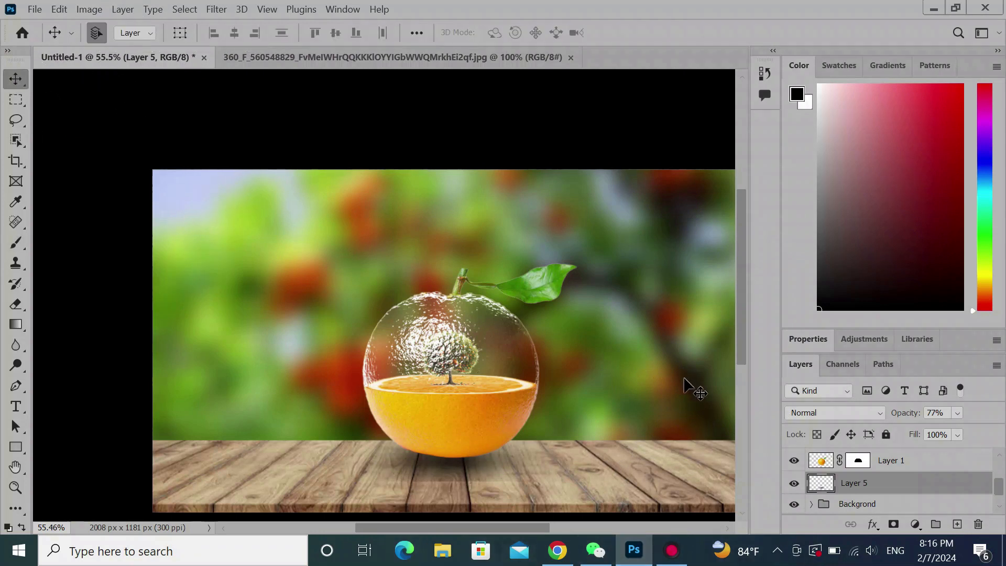
Add a new empty layer above Layer 2 and set its blend mode to Hard Light.
scroll(692, 382, "down", 1)
left_click_drag(477, 528, 502, 530)
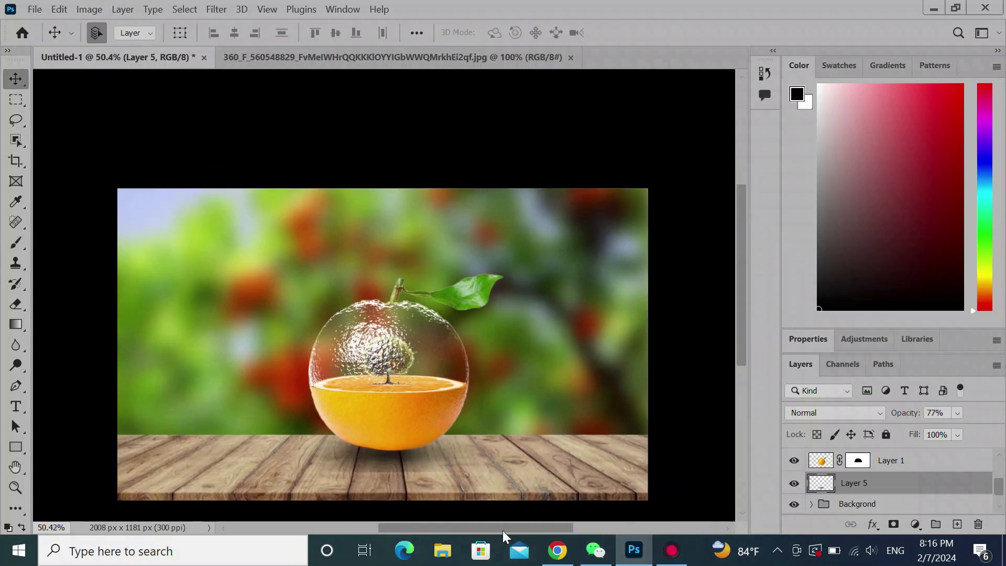
scroll(881, 472, "up", 2)
left_click(882, 460)
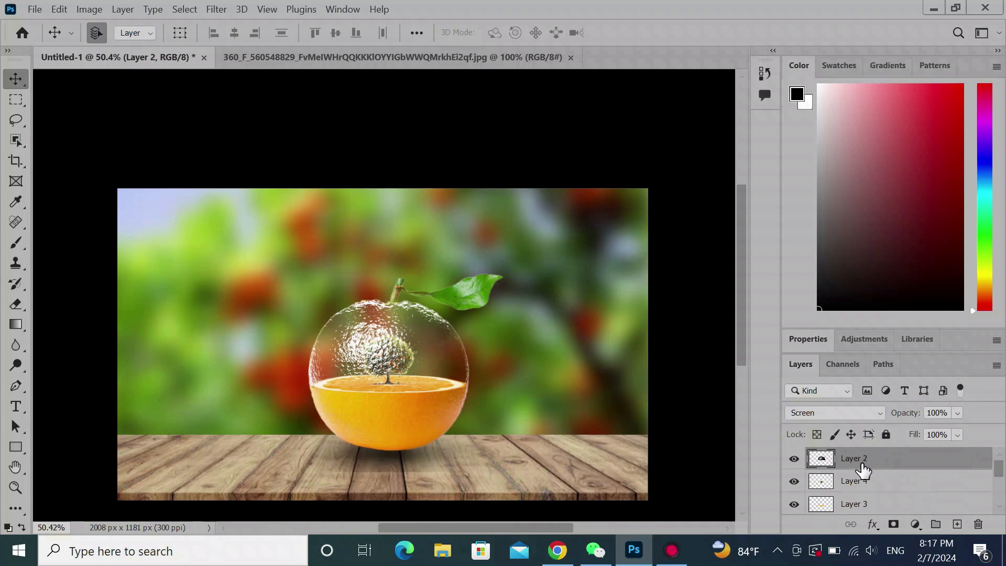
left_click(956, 525)
left_click(867, 413)
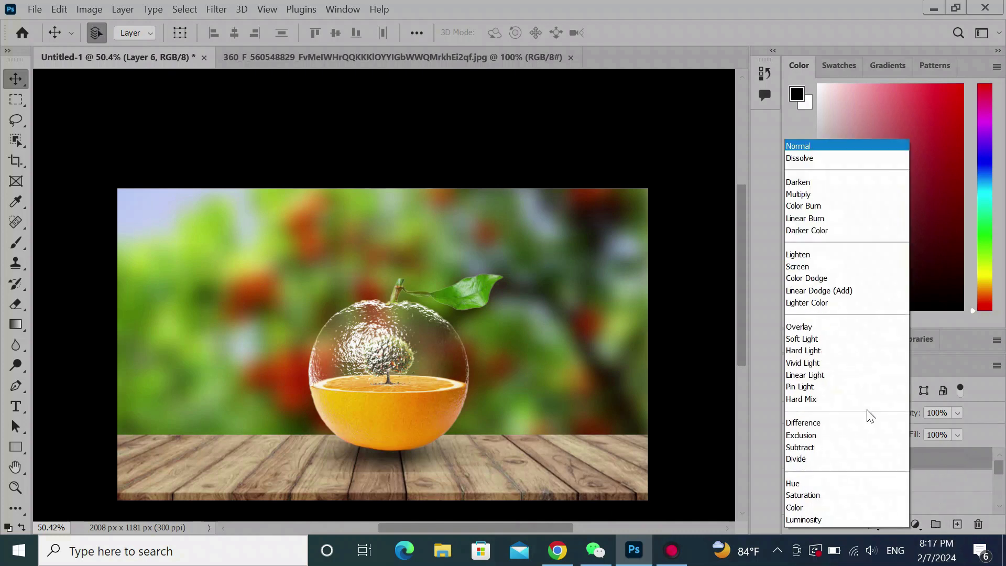
left_click(849, 350)
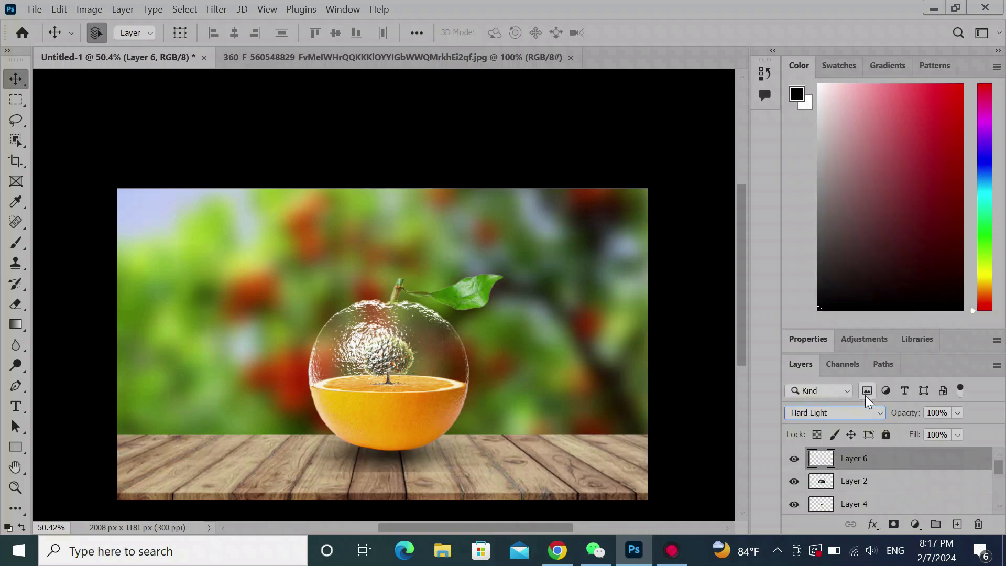
Add a Gradient Fill with Radial style and 81% scale at the top of the composite.
left_click(917, 526)
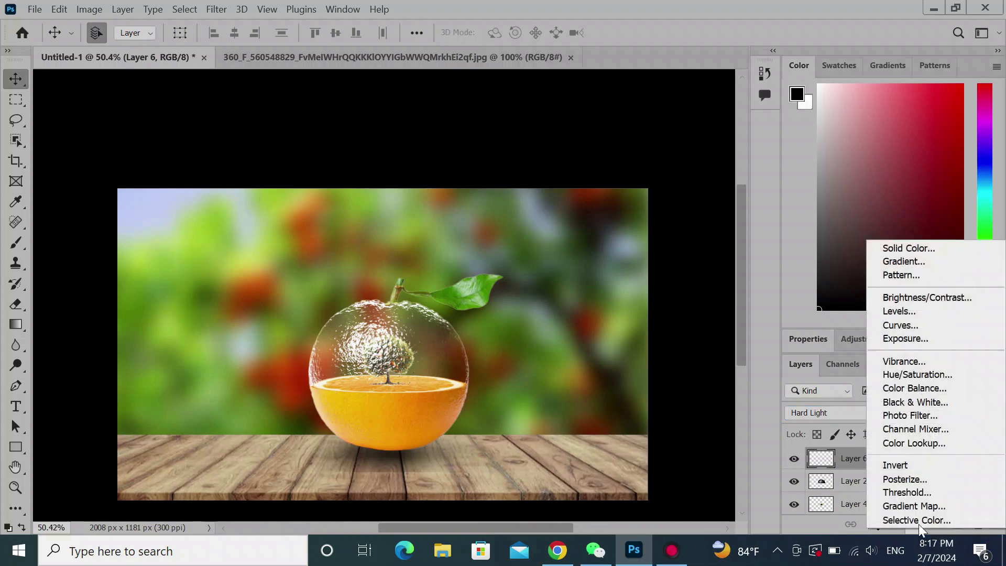
left_click(915, 262)
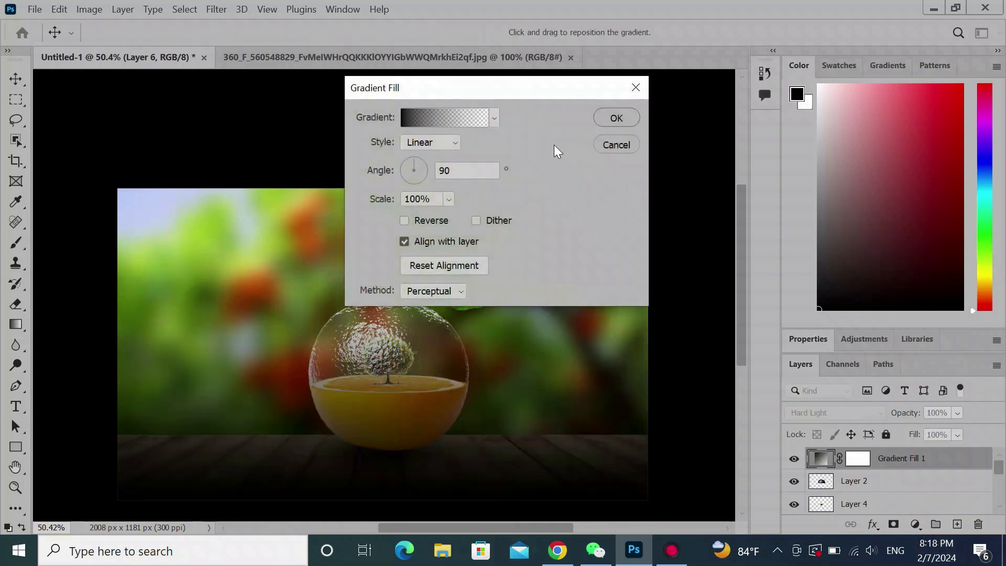
left_click(451, 141)
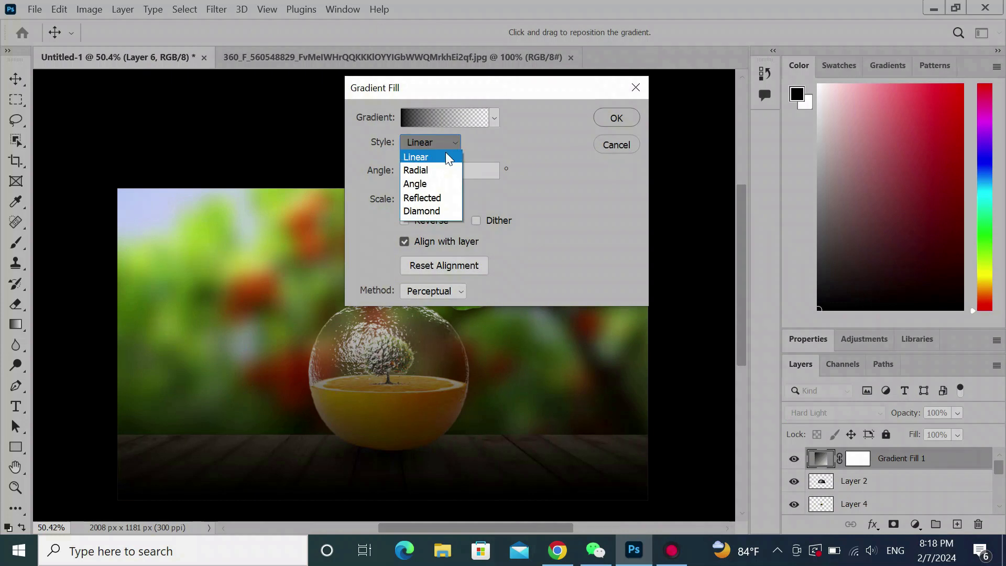
left_click(443, 168)
left_click_drag(499, 88, 789, 29)
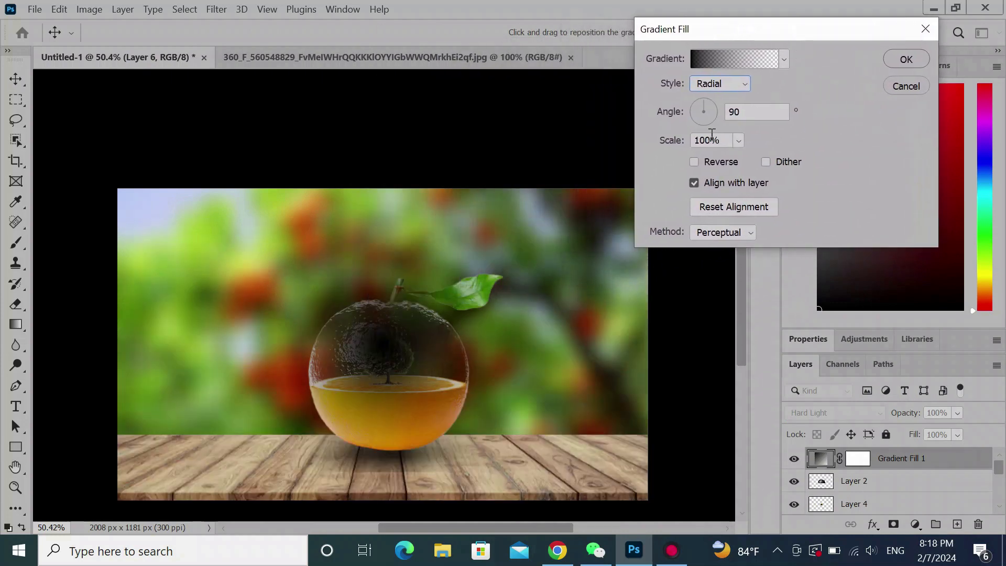
left_click(737, 141)
left_click_drag(746, 156, 748, 161)
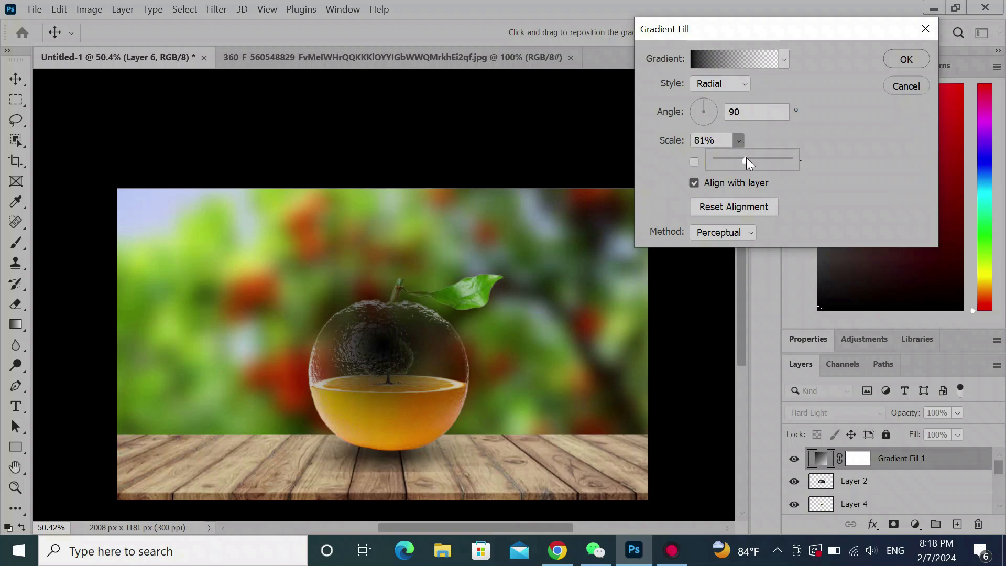
Keep the gradient fill's Radial style and set the gradient's starting colour stop to light pink f9c6c6.
left_click(736, 84)
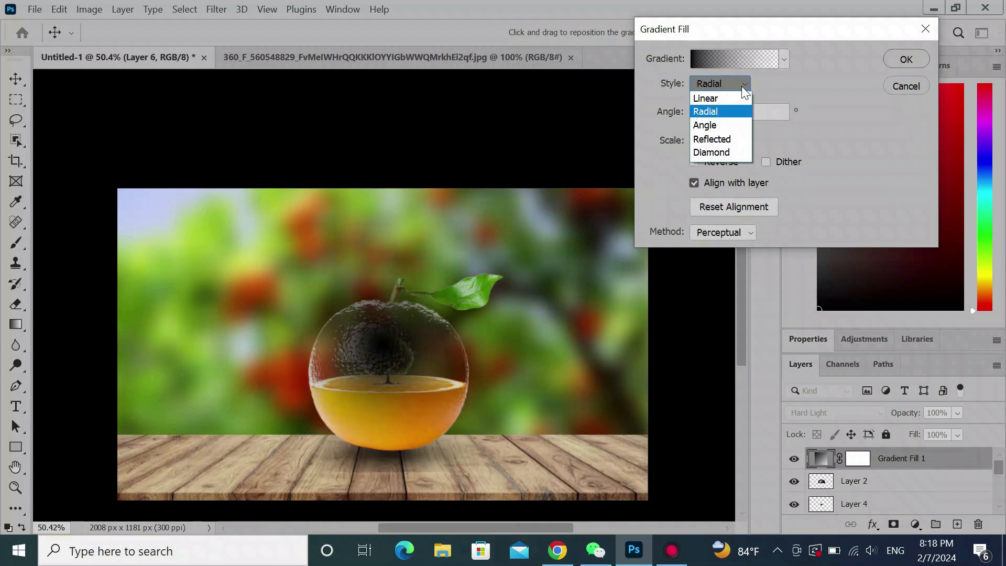
left_click(725, 112)
left_click(704, 64)
left_click_drag(506, 34, 777, 24)
left_click(609, 316)
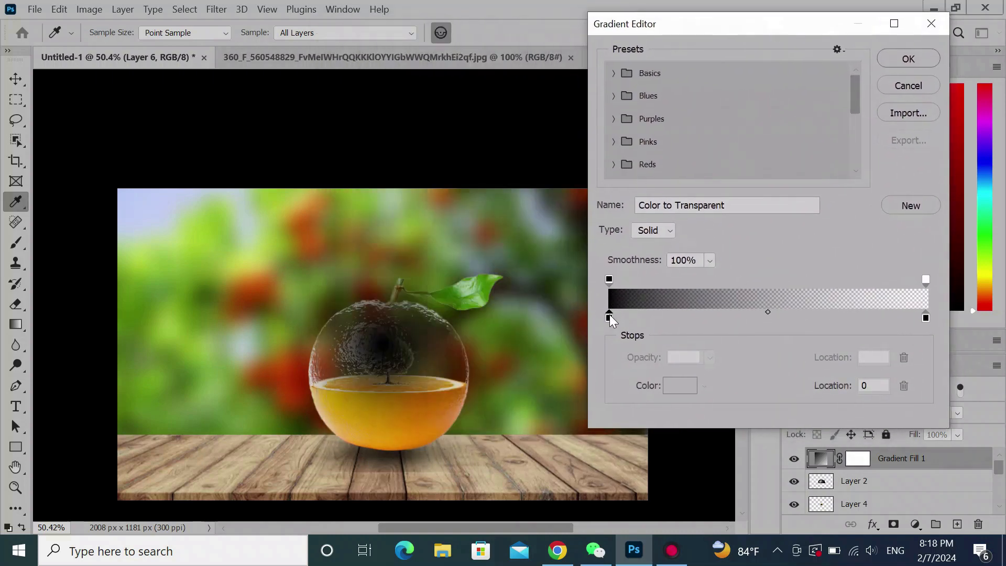
double_click(610, 316)
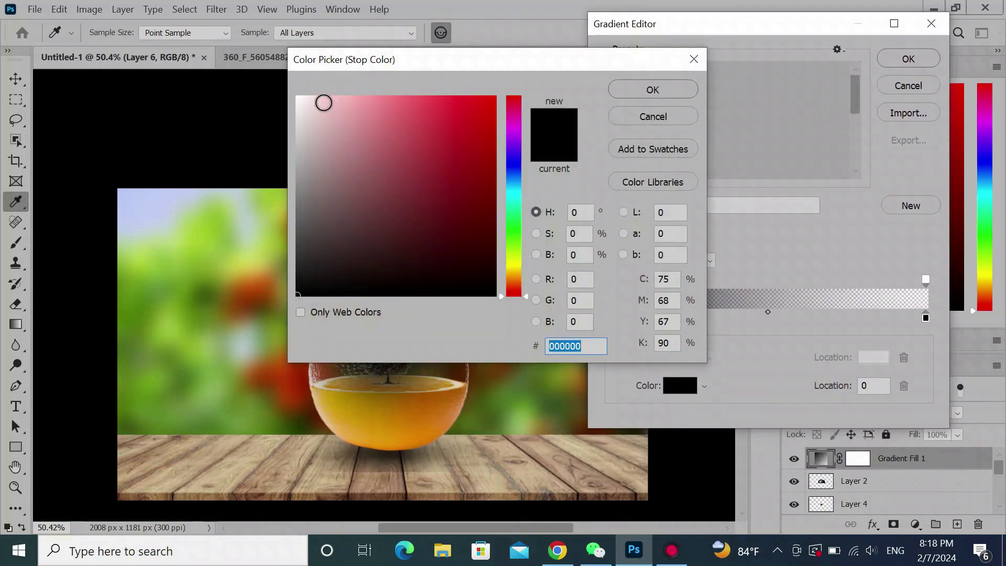
left_click(318, 101)
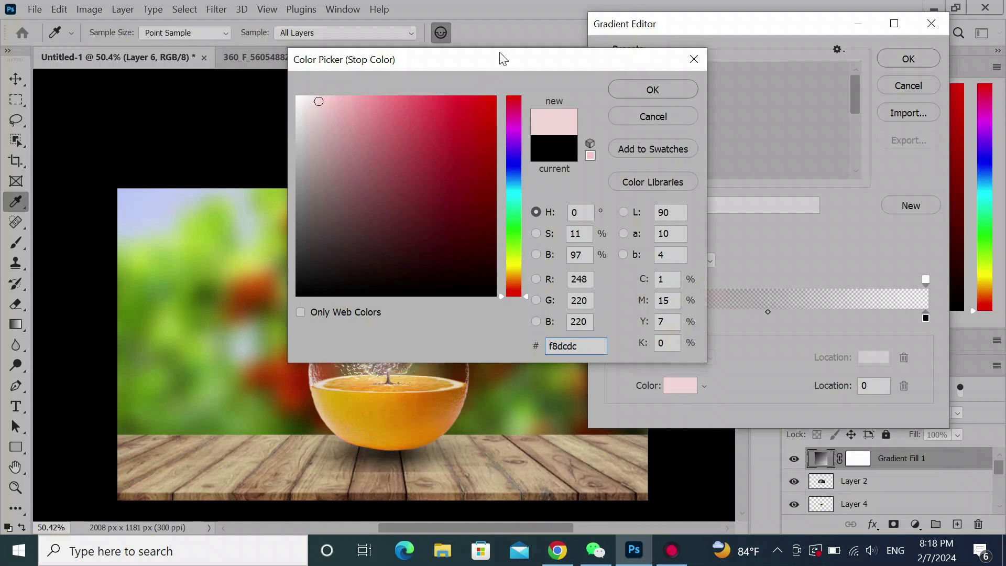
left_click_drag(501, 59, 731, 30)
left_click(566, 71)
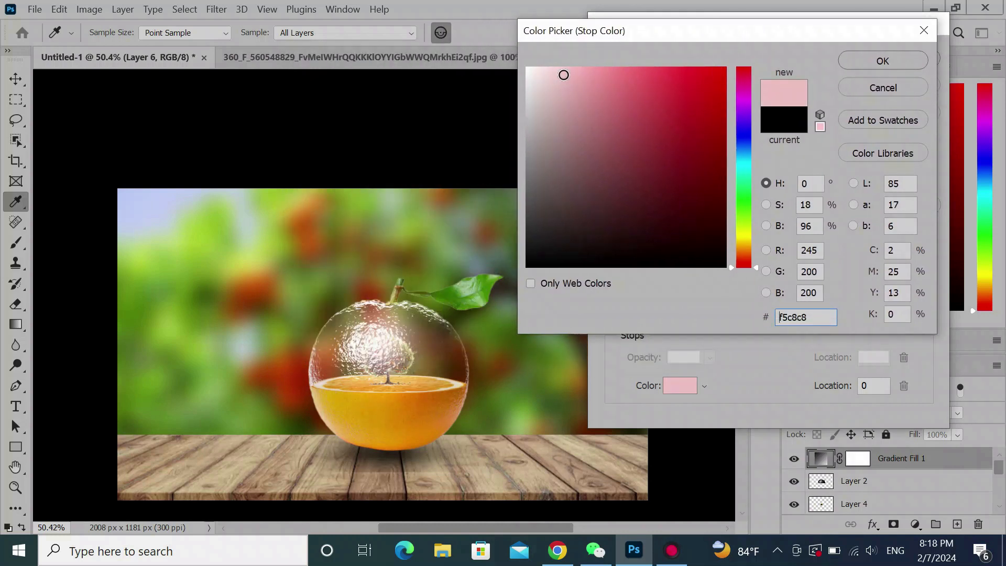
left_click(567, 71)
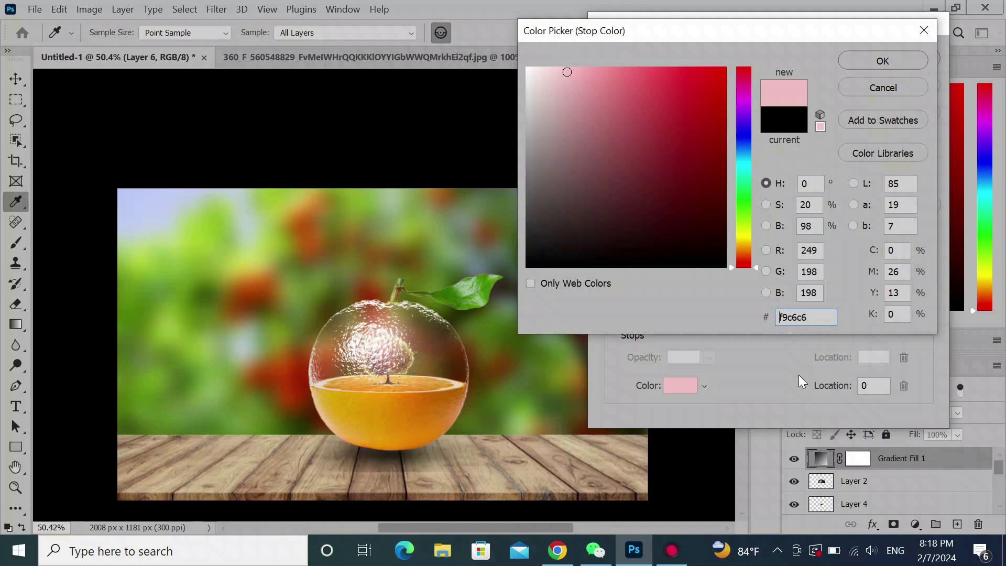
left_click(861, 60)
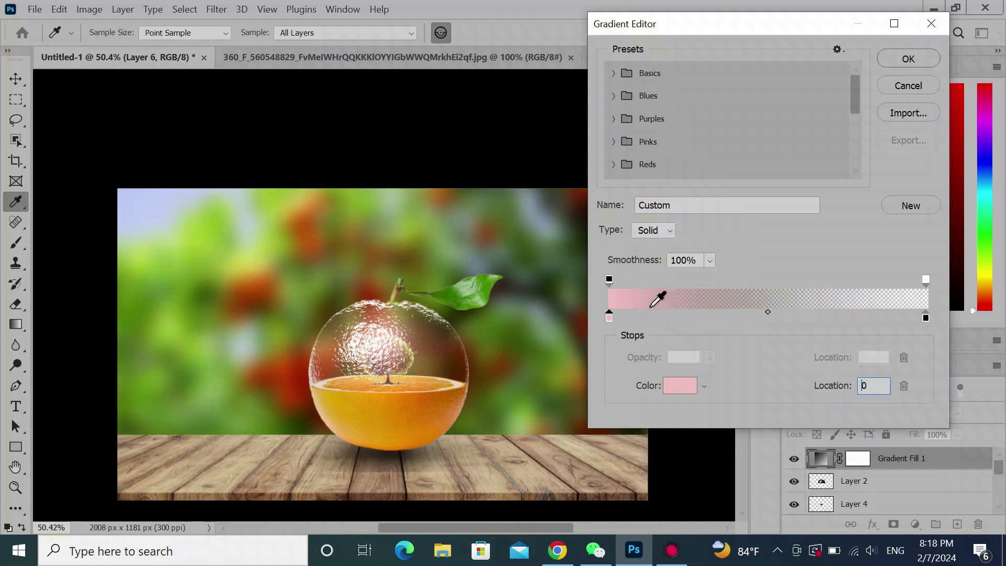
Sample a duller pink from the gradient for the starting stop and add a colour stop at location 11 in a58a8a.
left_click(651, 306)
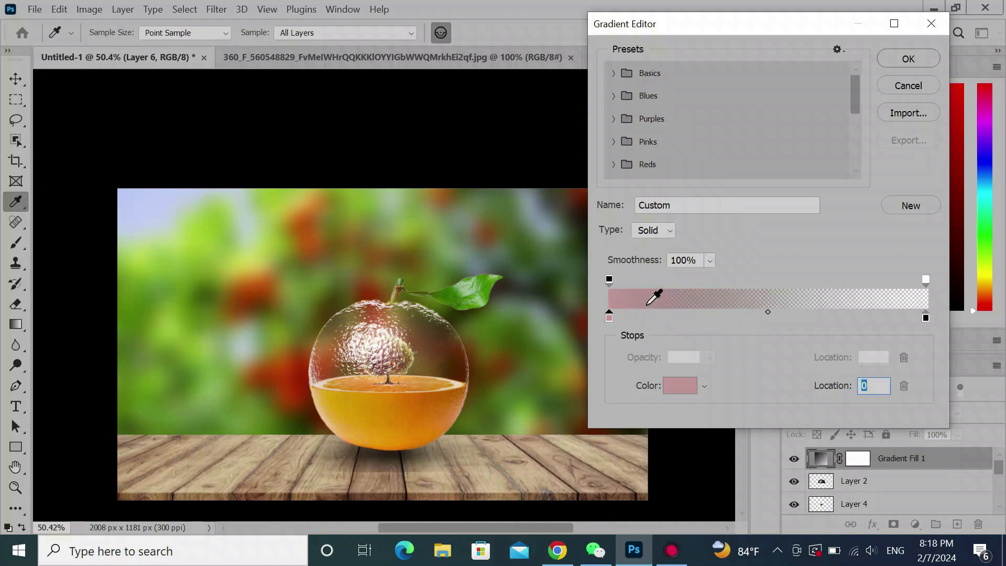
left_click(640, 312)
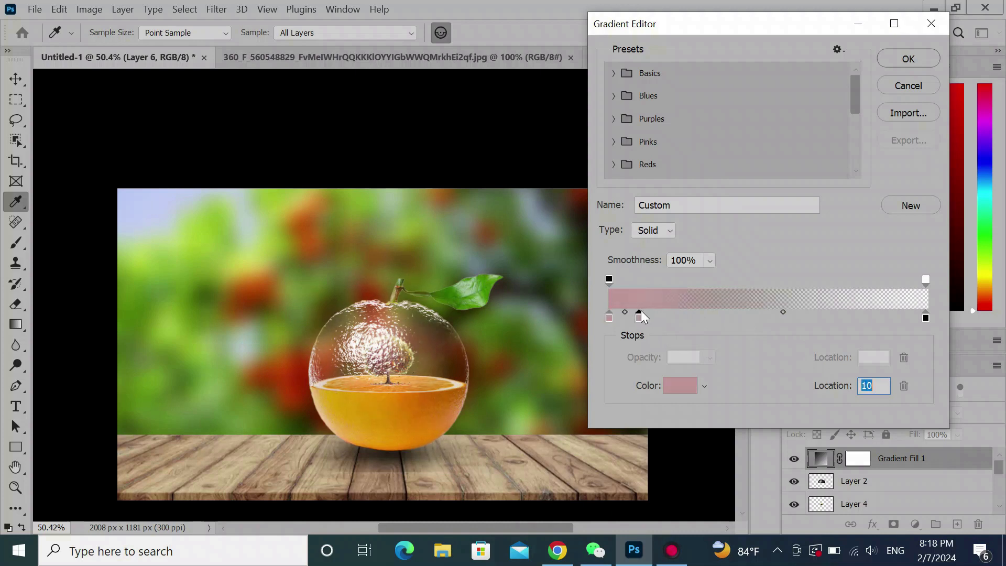
left_click_drag(641, 312, 645, 313)
double_click(644, 316)
mouse_move(571, 77)
left_mouse_down()
mouse_move(550, 73)
mouse_move(566, 75)
mouse_move(552, 135)
mouse_move(541, 139)
mouse_move(558, 137)
left_mouse_up()
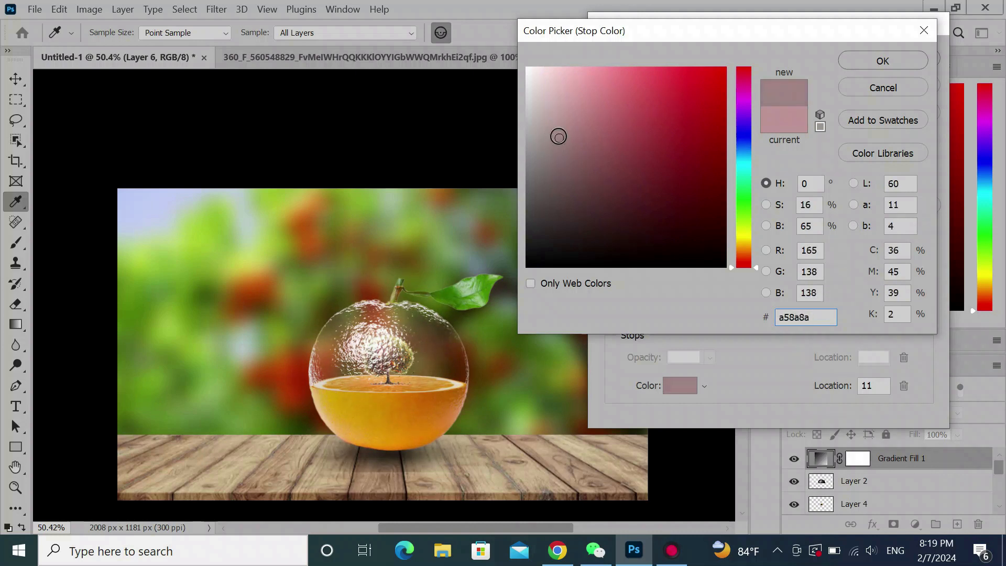
left_click(877, 63)
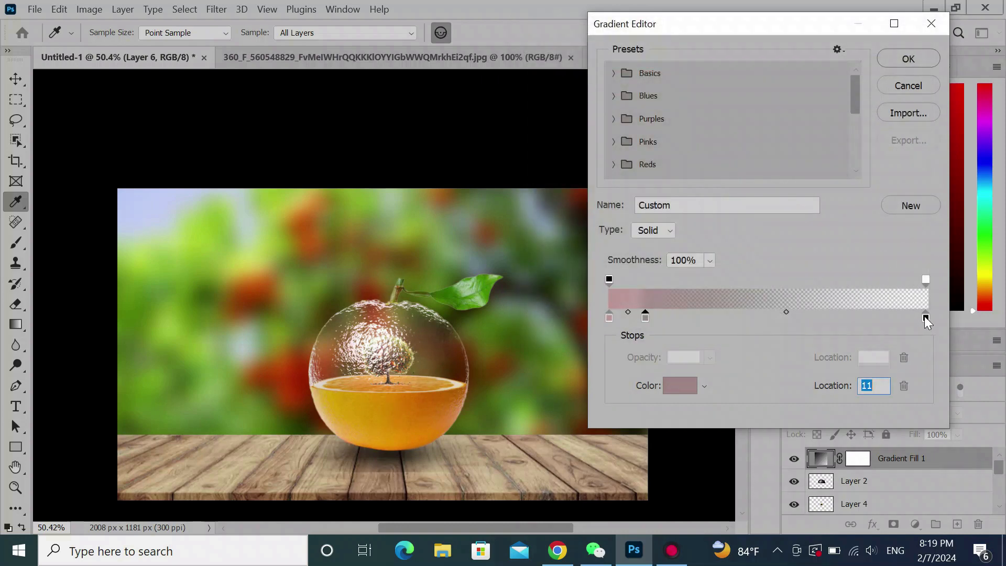
Set the gradient's end colour stop at location 100 to red cf0606 and accept the edited gradient.
left_click(925, 318)
double_click(925, 318)
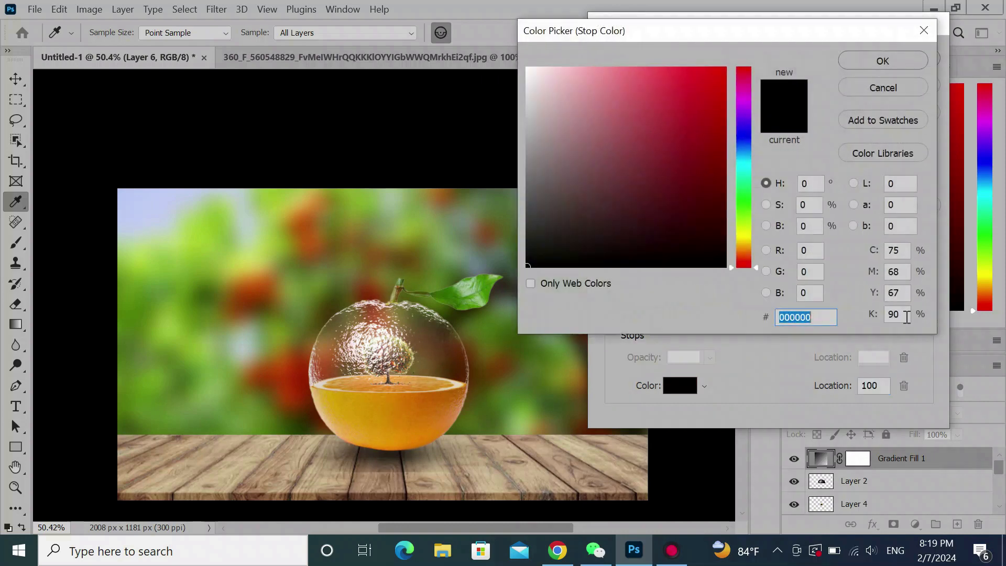
left_click_drag(756, 265, 755, 256)
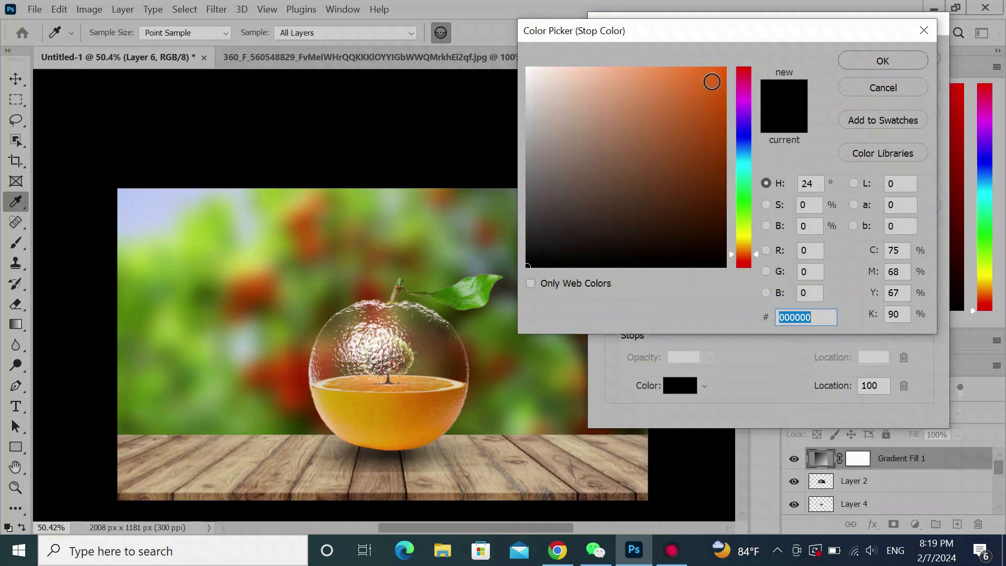
mouse_move(758, 260)
left_mouse_down()
mouse_move(754, 67)
mouse_move(716, 74)
mouse_move(718, 131)
left_mouse_up()
left_click(721, 75)
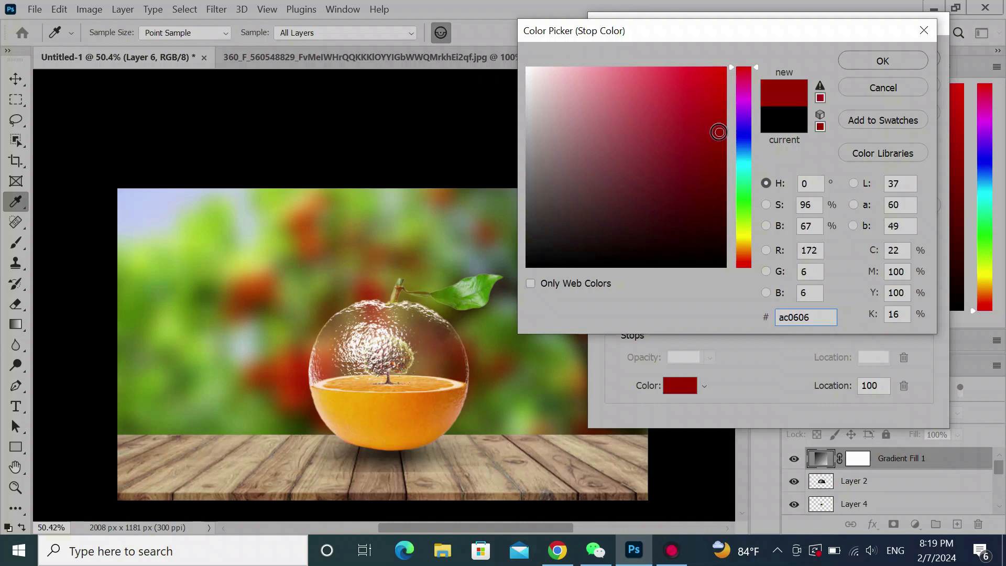
left_click(719, 105)
left_click(720, 105)
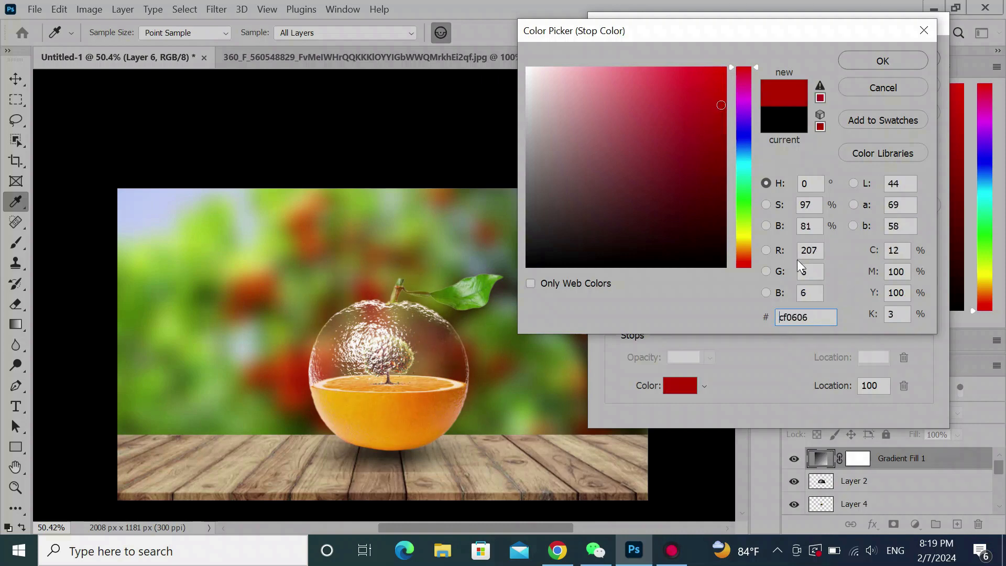
left_click(888, 59)
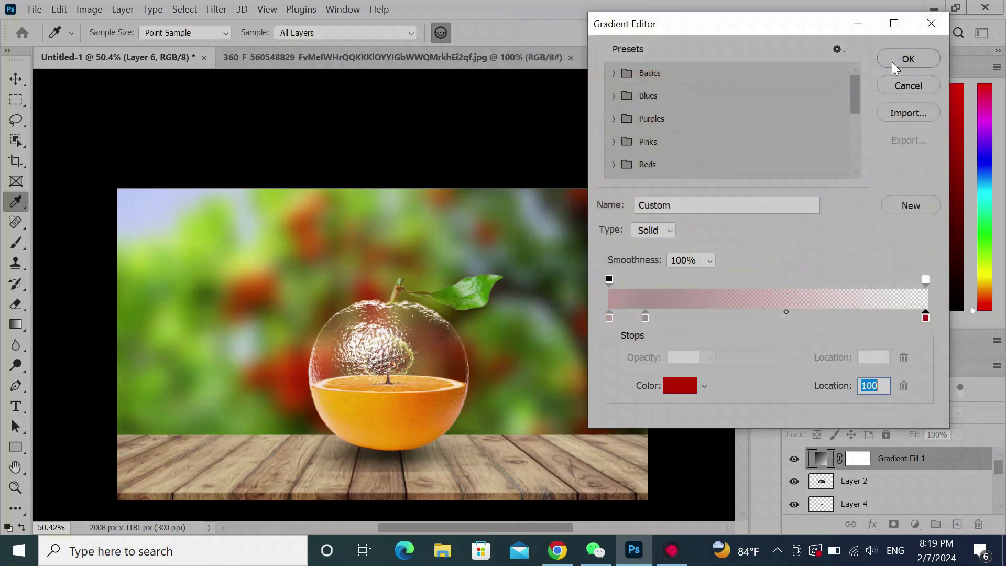
left_click(903, 57)
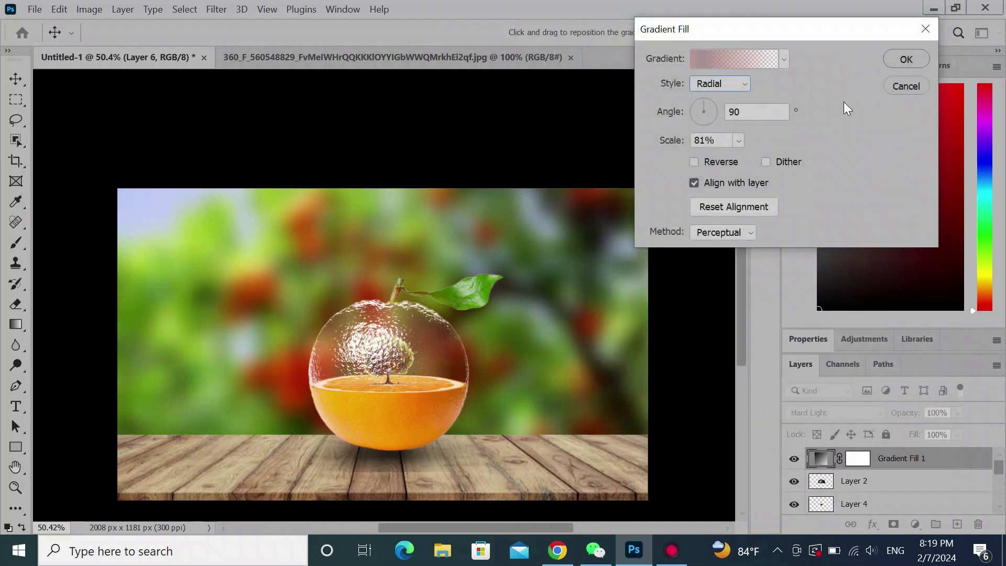
Set the radial gradient fill's scale to 99% and apply it, rechecking its settings without further changes.
left_click(737, 141)
mouse_move(752, 161)
left_mouse_down()
mouse_move(765, 161)
mouse_move(758, 157)
left_mouse_up()
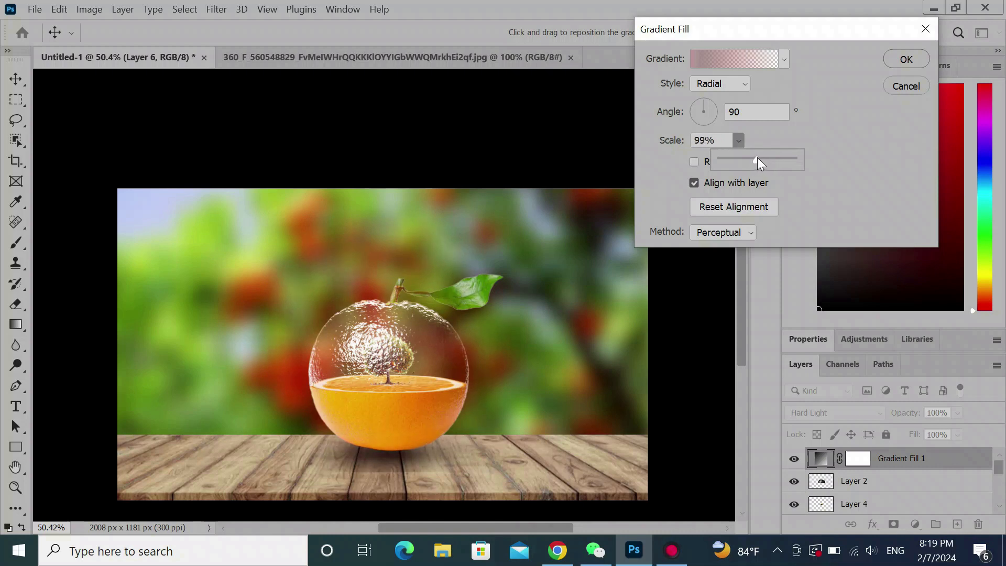
left_click(905, 61)
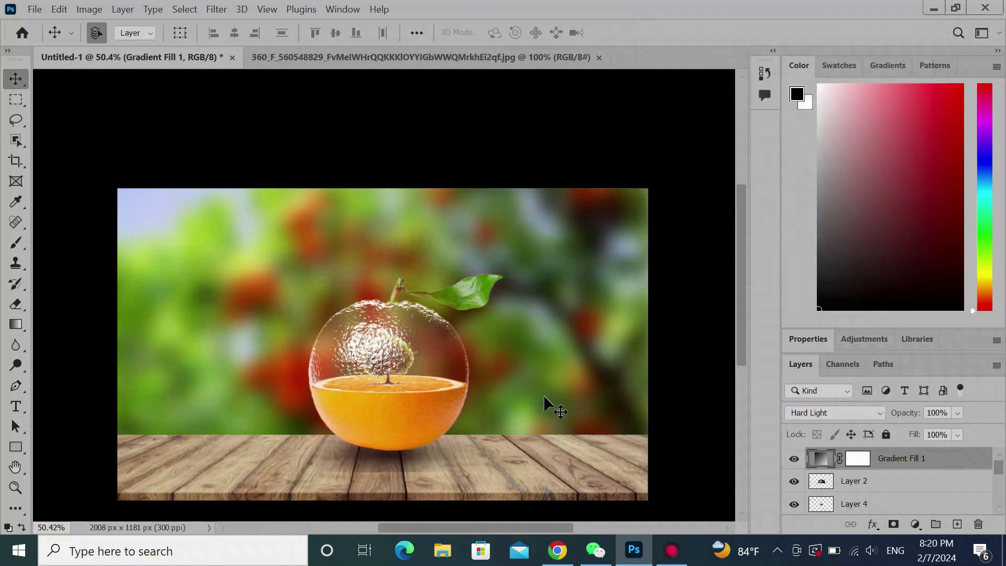
double_click(821, 461)
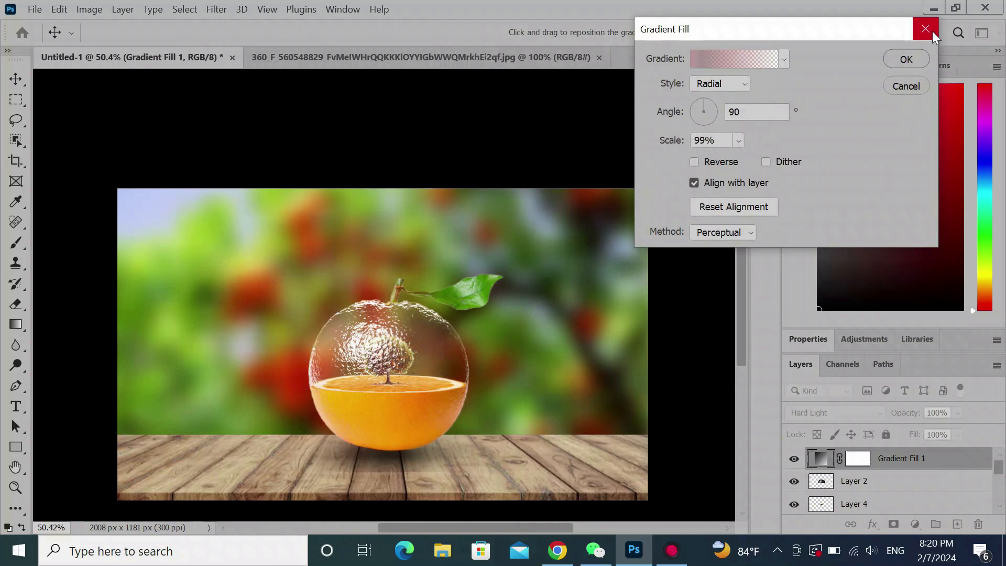
left_click(906, 60)
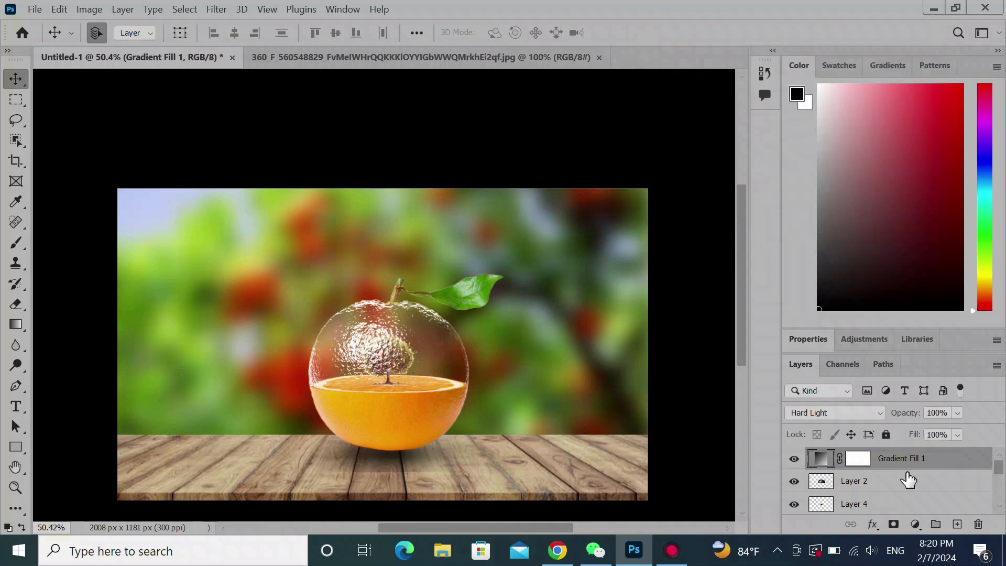
Duplicate the Gradient Fill 1 layer and reposition the copy's radial gradient over the sky in the image's upper-left corner.
left_click_drag(900, 457, 956, 524)
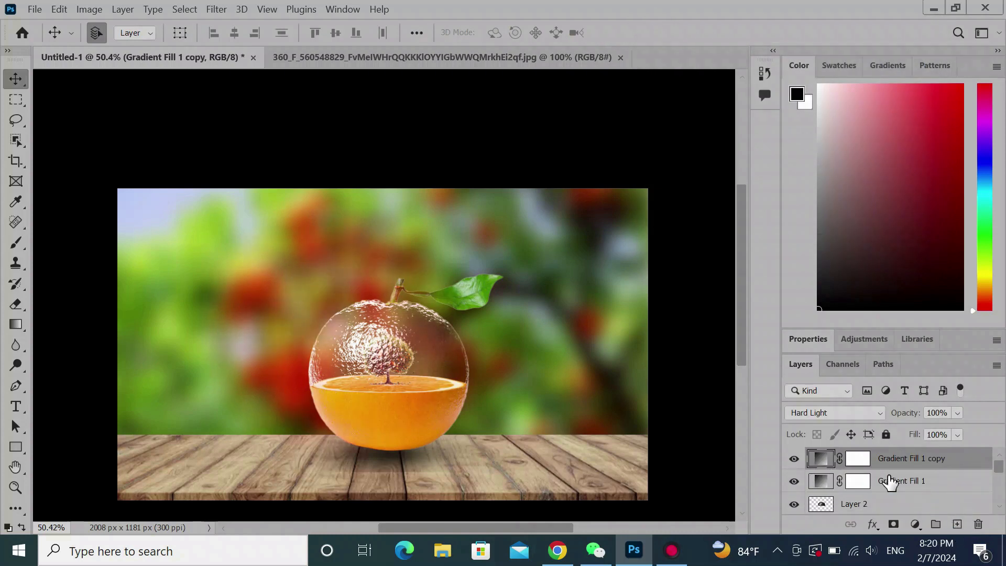
double_click(820, 459)
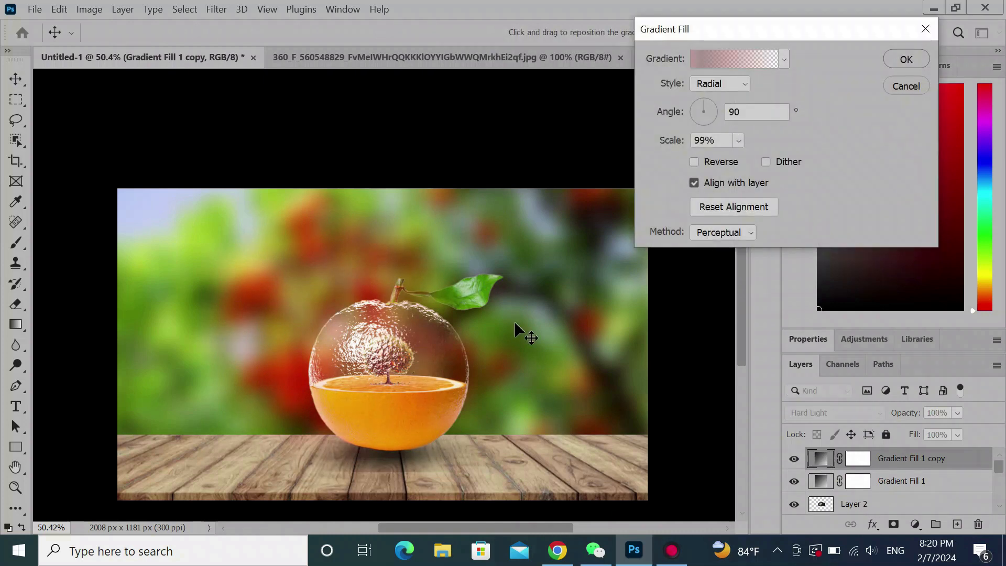
left_click_drag(342, 335, 187, 222)
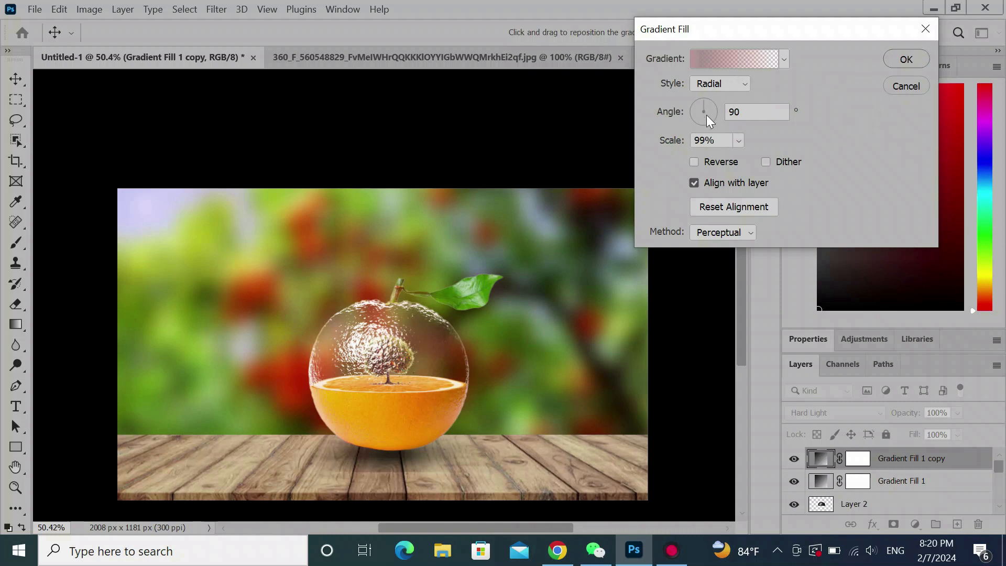
Set the starting colour stop of the copied gradient to very light pink f8e1e1.
left_click(698, 58)
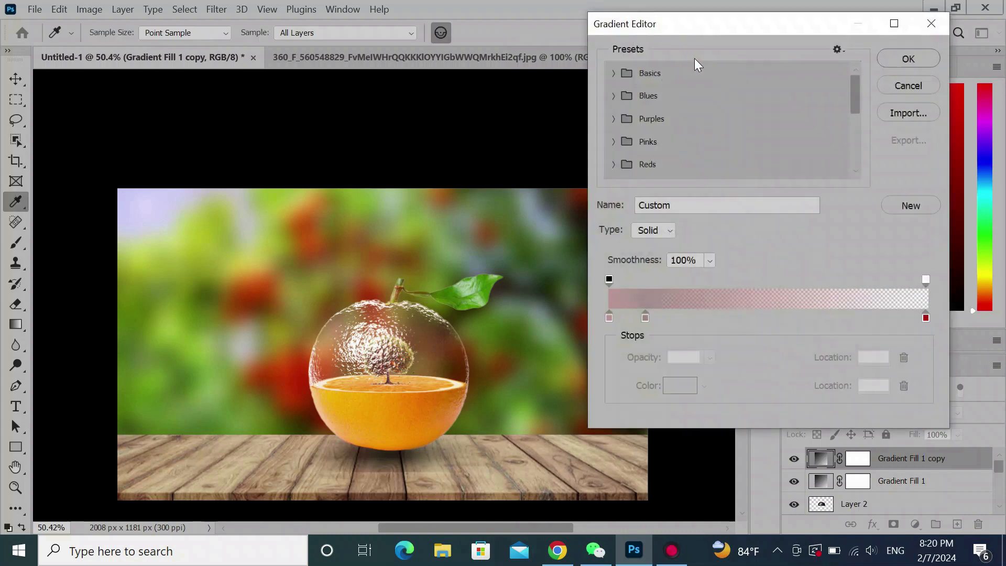
double_click(609, 317)
left_click(561, 73)
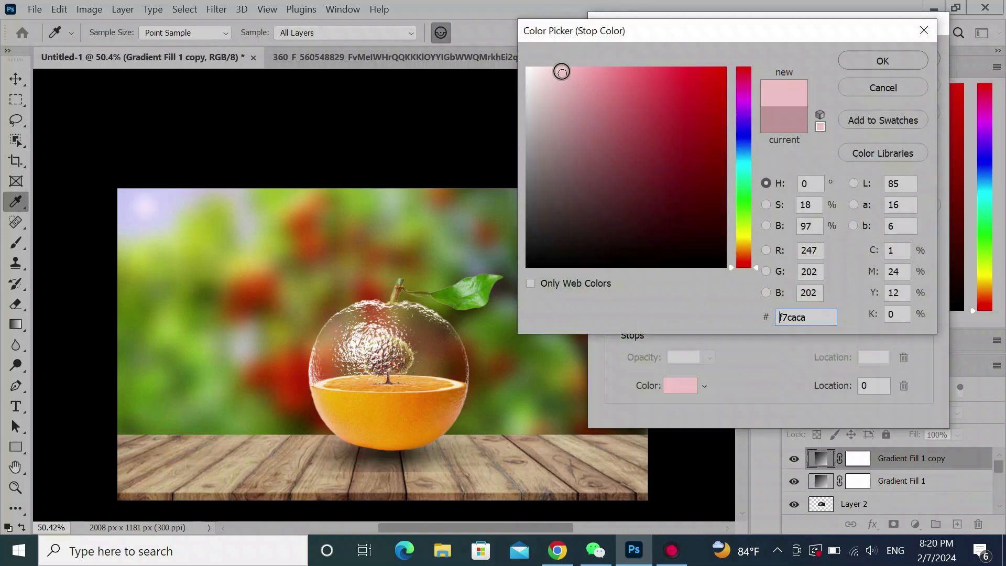
left_click(559, 70)
left_click(544, 73)
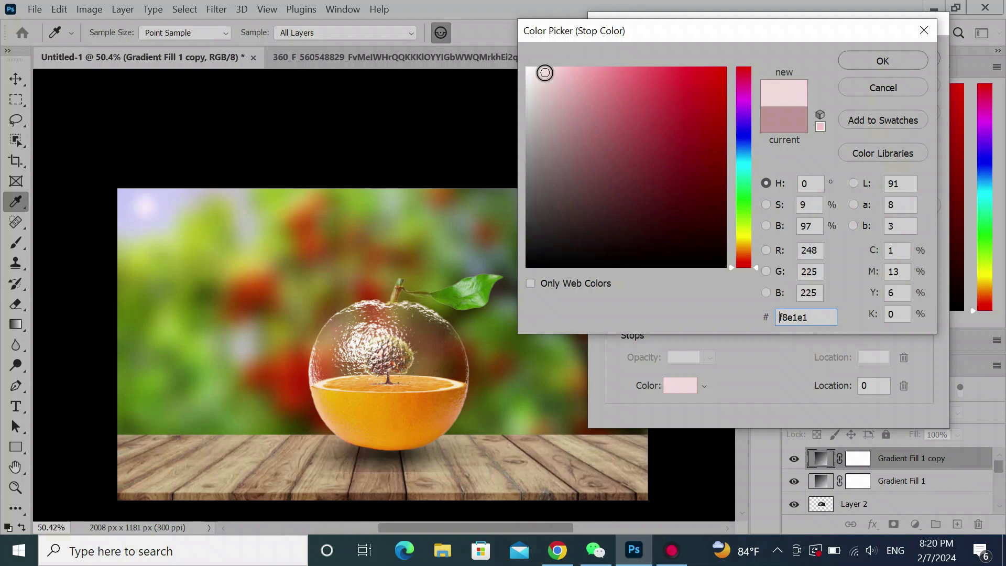
left_click(884, 62)
Change the copied gradient's colour stop at location 11 to light pink.
double_click(645, 316)
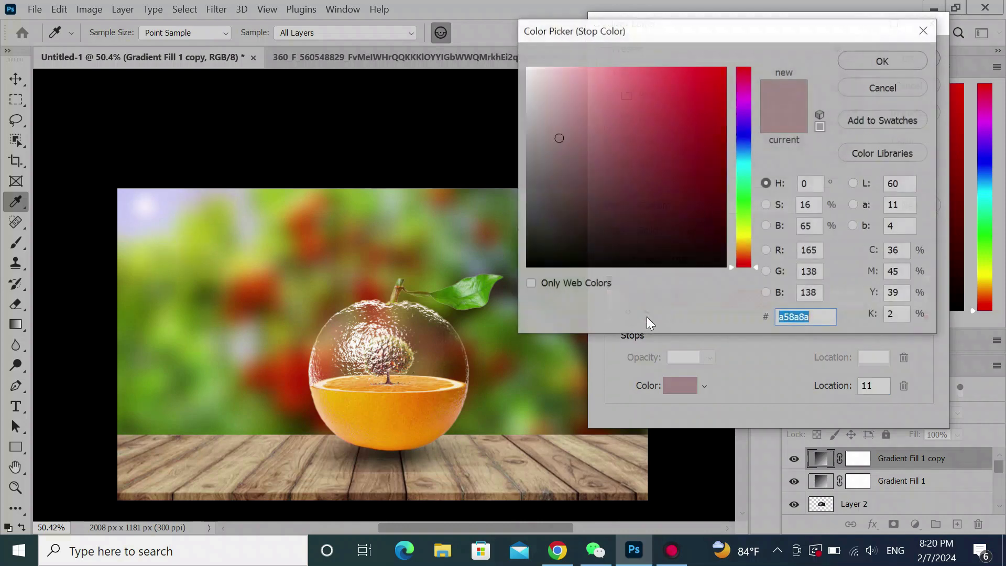
left_click(565, 74)
left_click(564, 71)
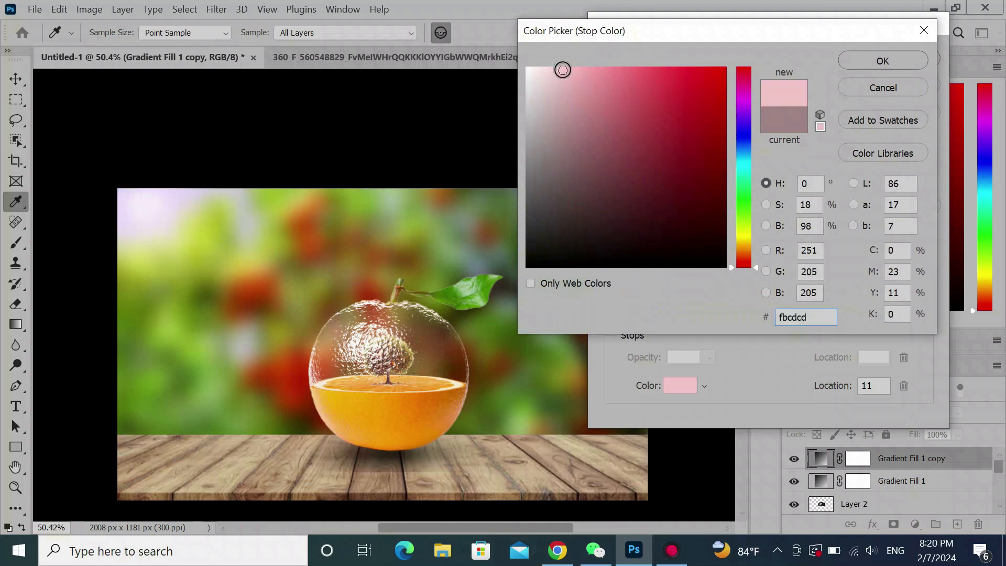
left_click(545, 75)
left_click(563, 71)
left_click(882, 61)
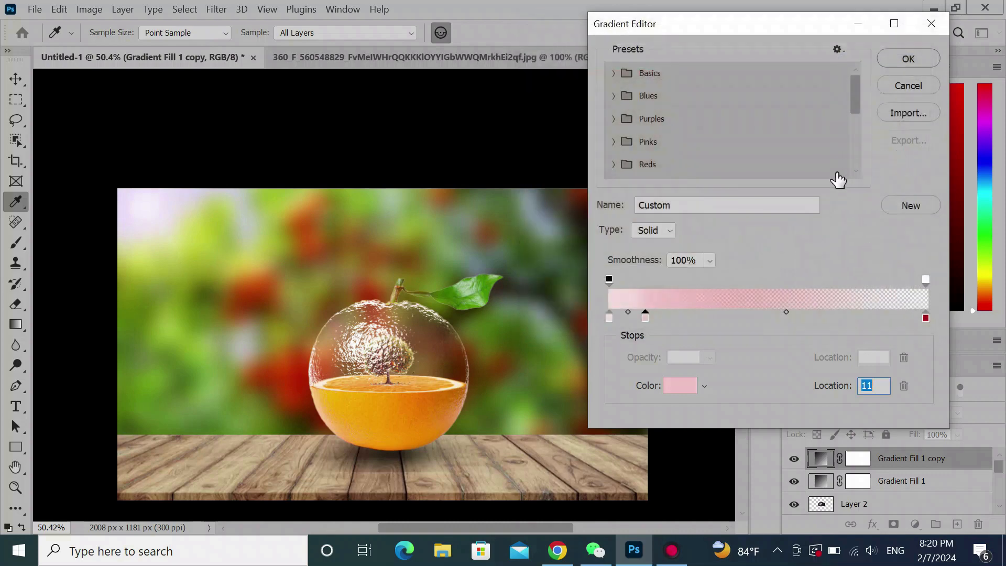
Set the copied gradient's end colour stop at location 100 to bright red fc0303 and accept the gradient.
left_click(925, 318)
double_click(925, 317)
left_click_drag(717, 103, 724, 69)
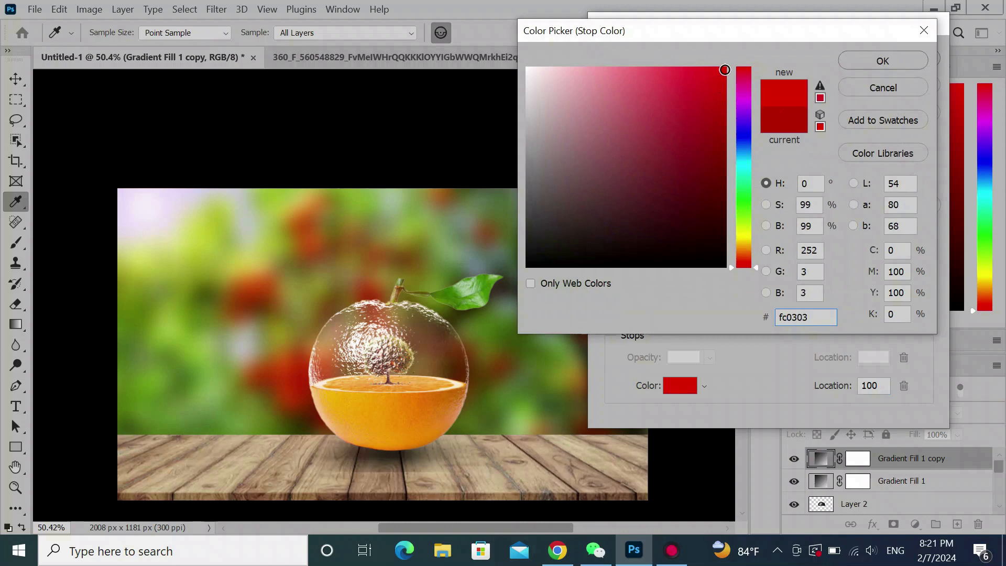
left_click(883, 61)
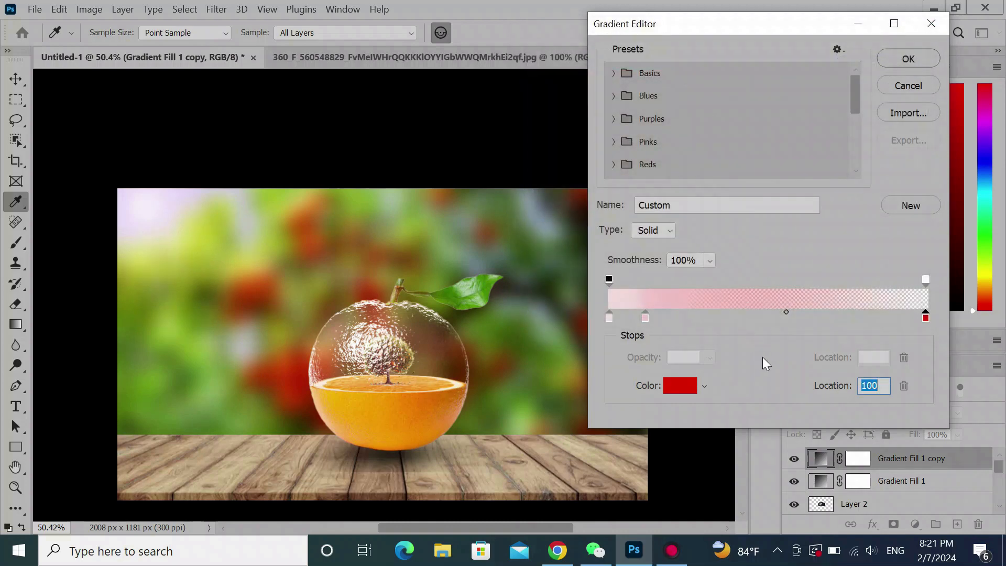
left_click(907, 59)
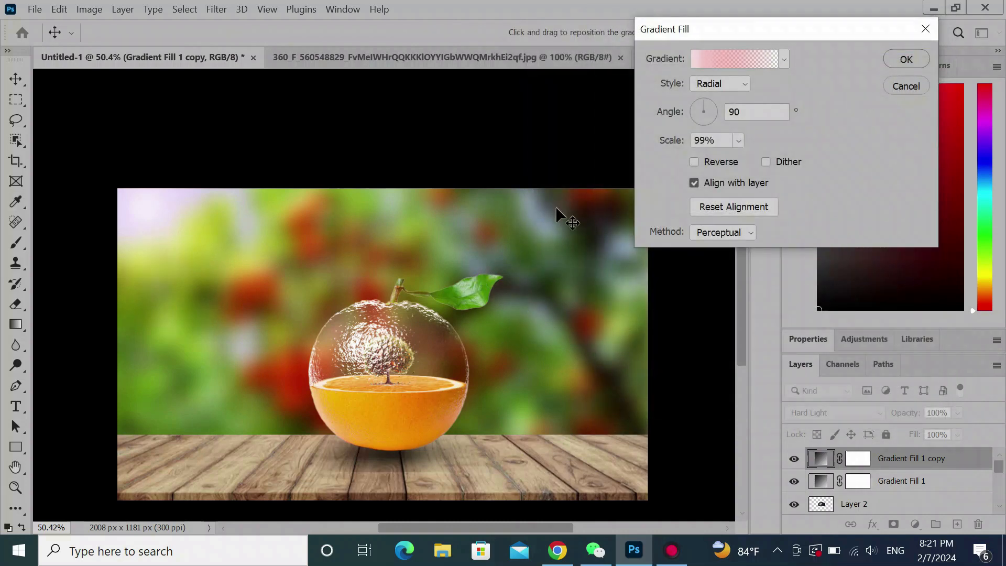
Reposition the copied radial gradient over the pale sky in the image's upper-left corner and accept the Gradient Fill settings.
left_click_drag(146, 213, 267, 203)
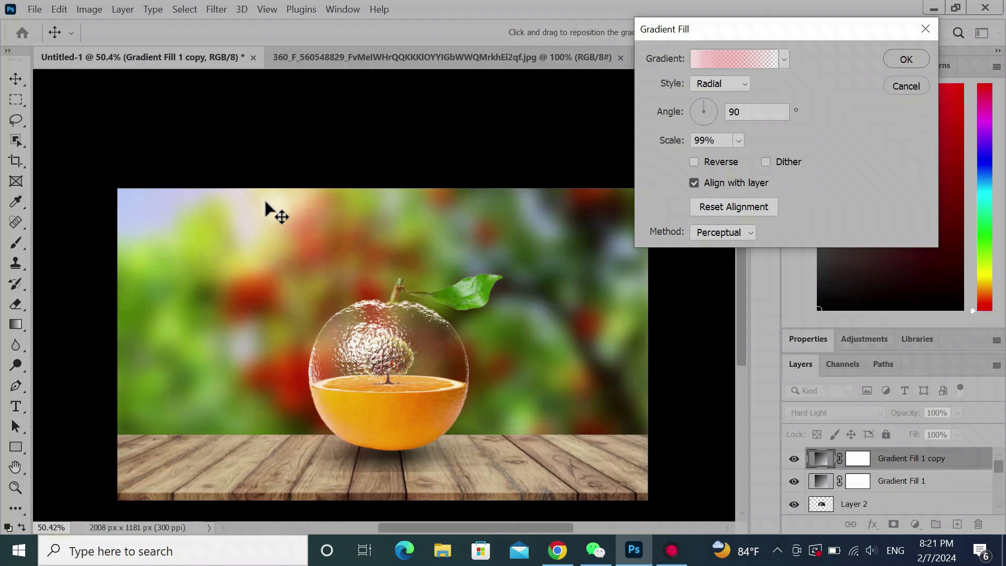
left_click_drag(266, 222, 166, 227)
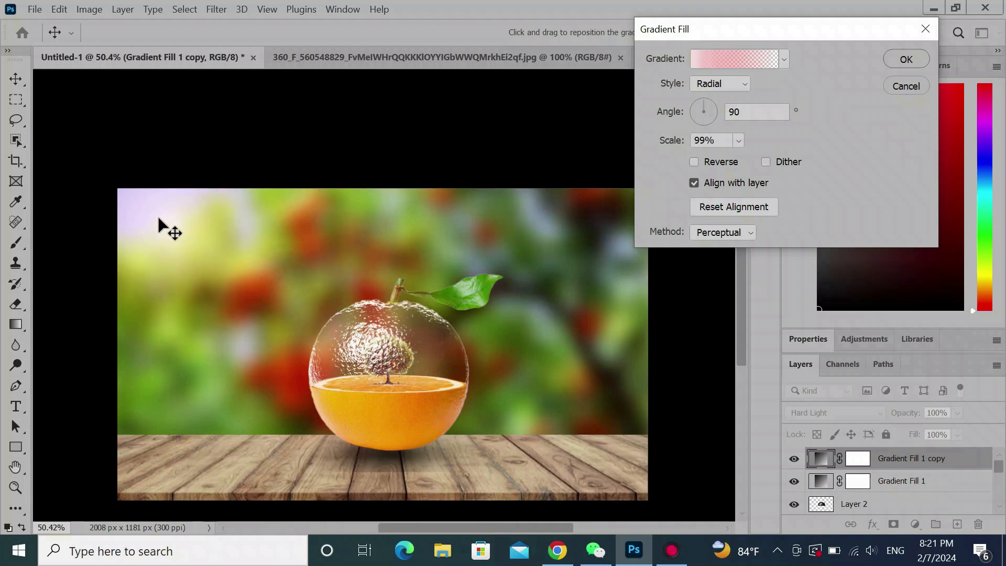
left_click(902, 60)
Duplicate the Gradient Fill 1 copy layer and move the new copy's radial gradient down and right, over the blurred red fruit.
left_click_drag(892, 460, 956, 523)
left_click_drag(298, 223, 298, 223)
double_click(818, 466)
left_click_drag(162, 231, 248, 268)
left_click(906, 59)
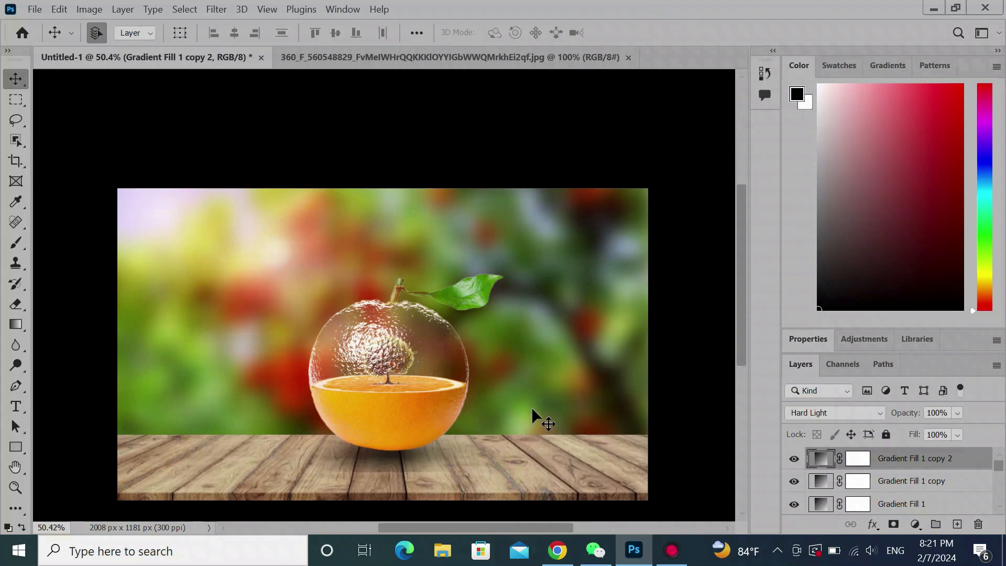
Add a Brightness/Contrast adjustment layer above the Backgrond group and clip it to that group.
scroll(874, 492, "down", 6)
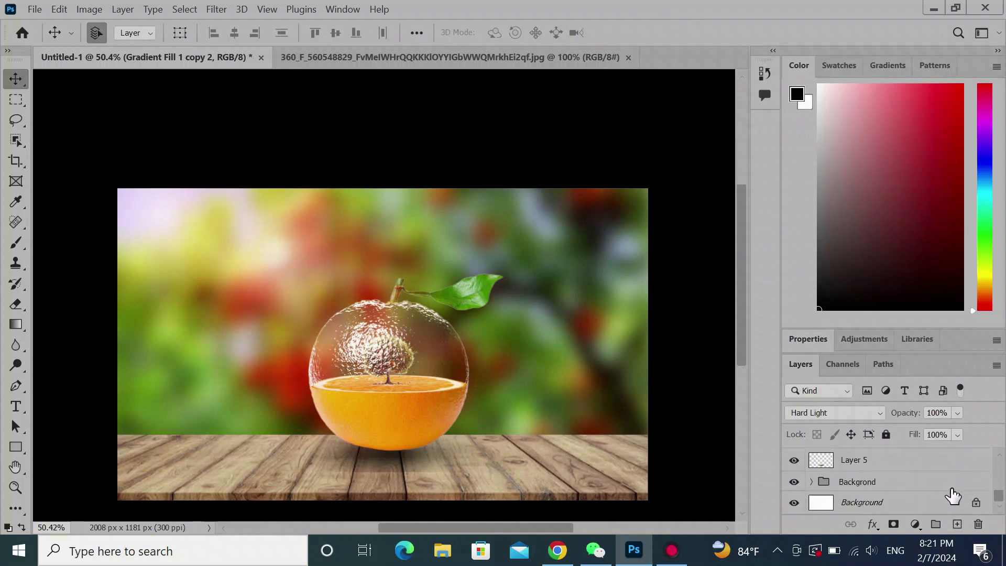
left_click(873, 488)
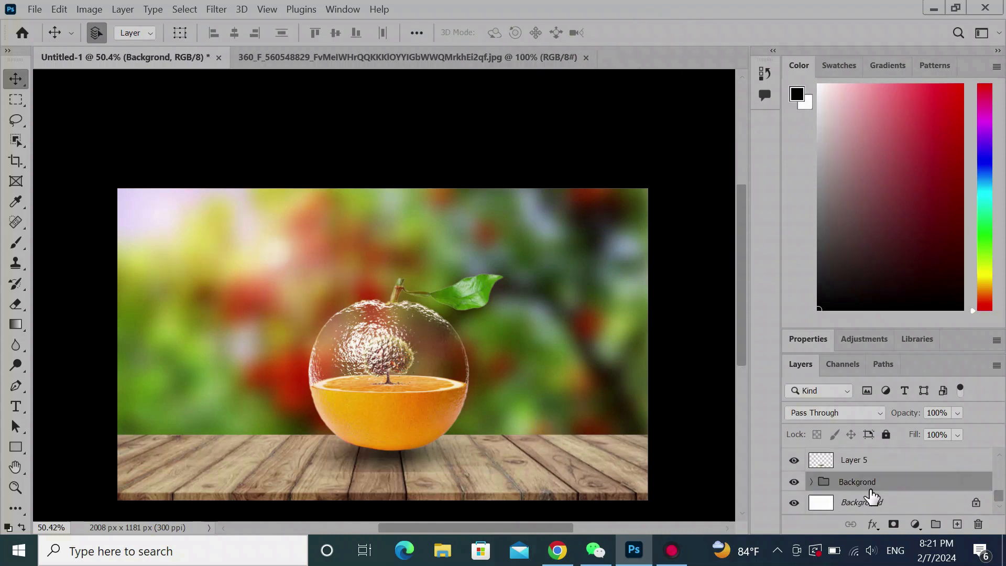
left_click(915, 524)
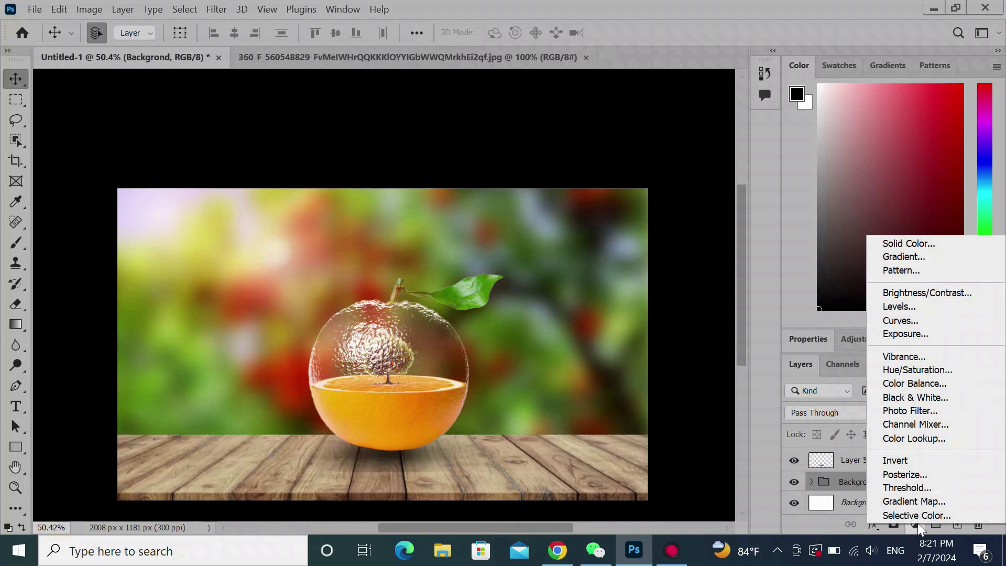
left_click(944, 292)
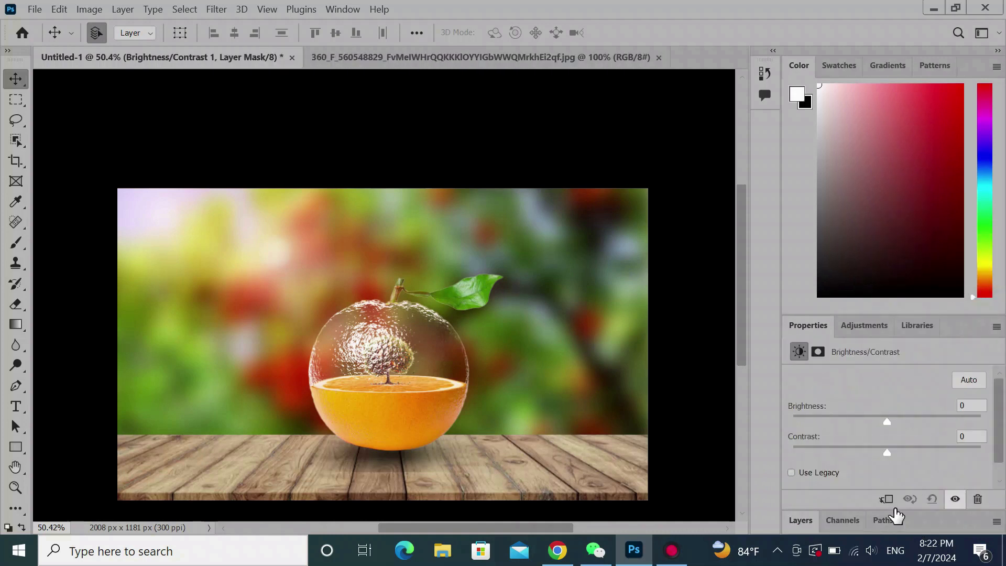
left_click(885, 500)
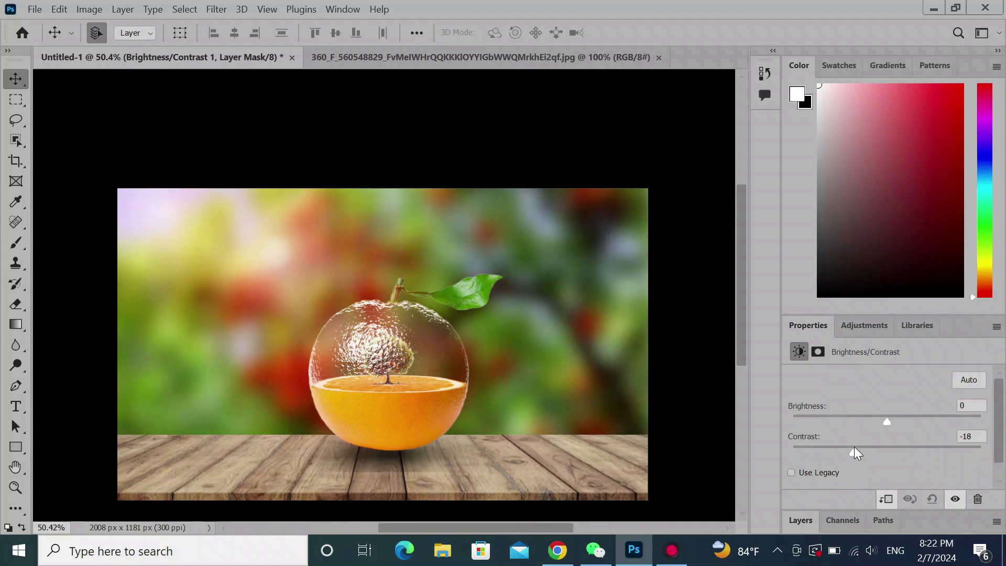
Darken the background group by setting the adjustment's brightness to -91 and fine-tuning its contrast near -18.
left_click_drag(887, 420, 829, 432)
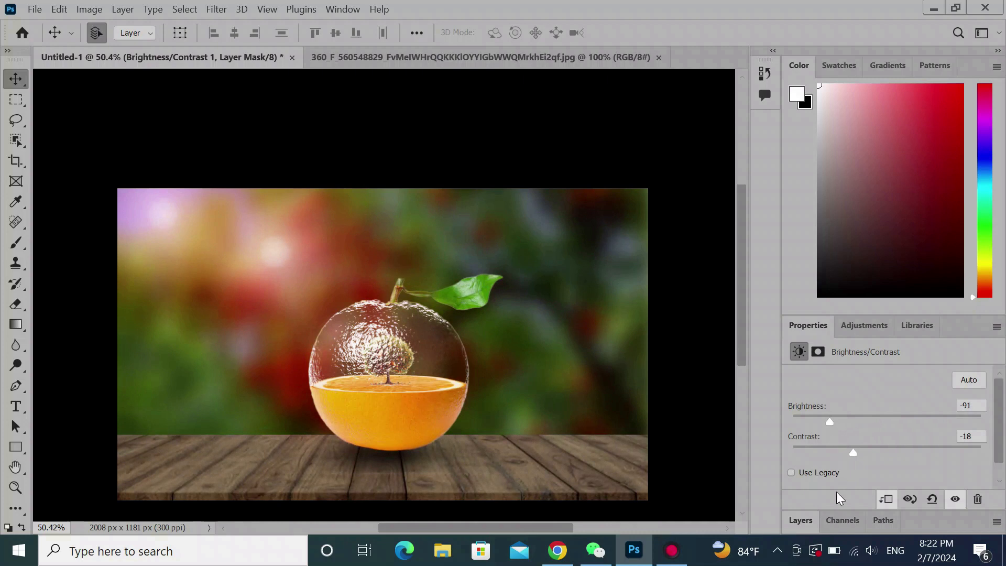
mouse_move(852, 454)
left_mouse_down()
mouse_move(831, 460)
mouse_move(857, 457)
left_mouse_up()
left_click(799, 520)
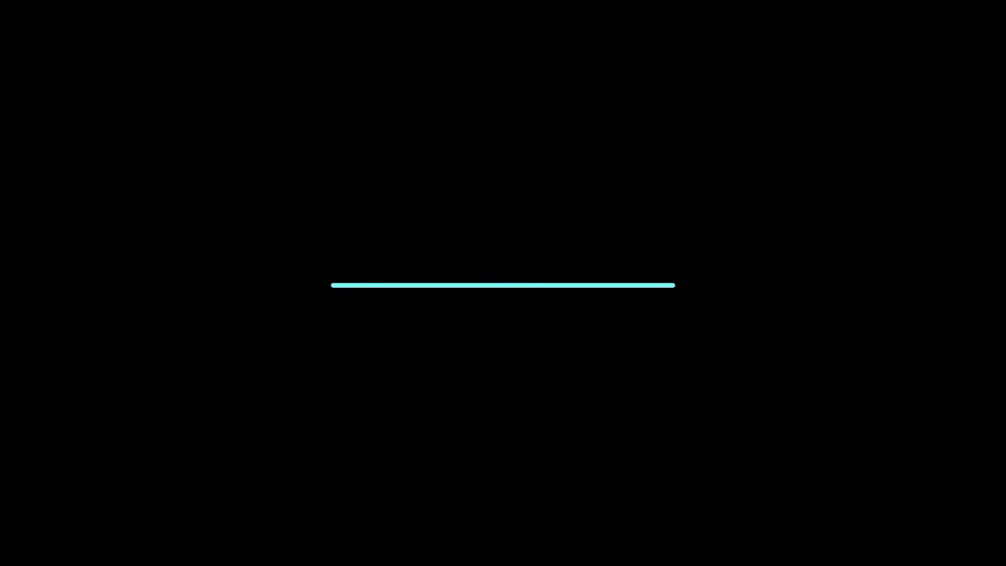